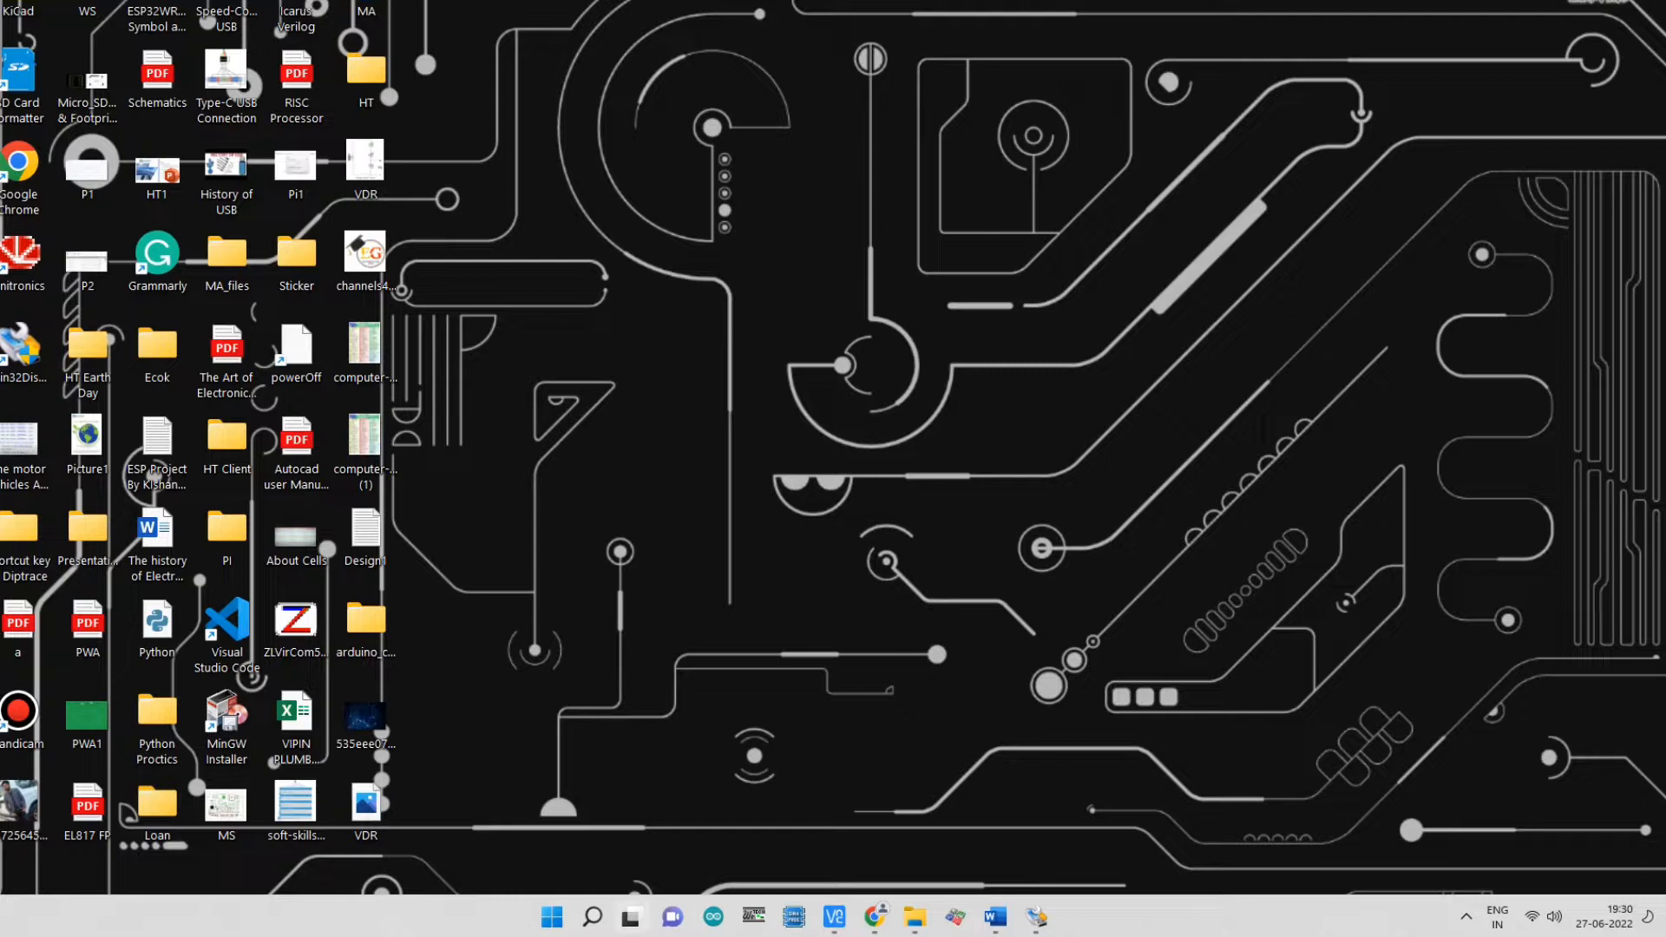
- Search the computer for "multi" and launch NI Multisim 14.3
{"action": "left_click", "coordinate": [593, 917]}
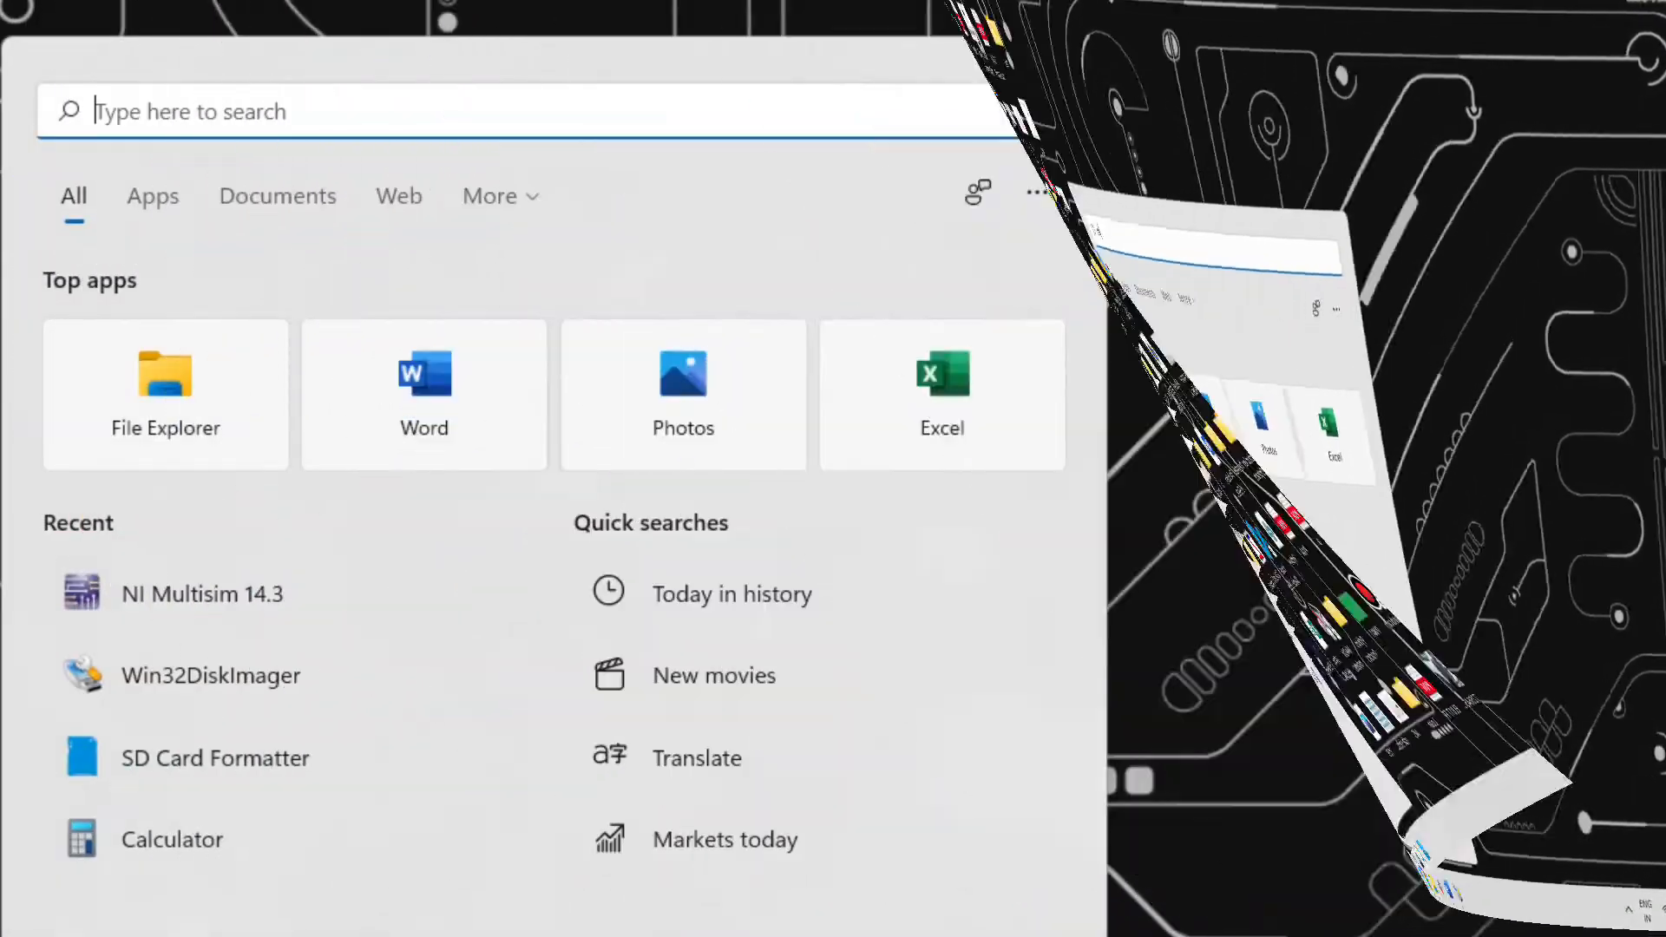
{"action": "type", "text": "multi"}
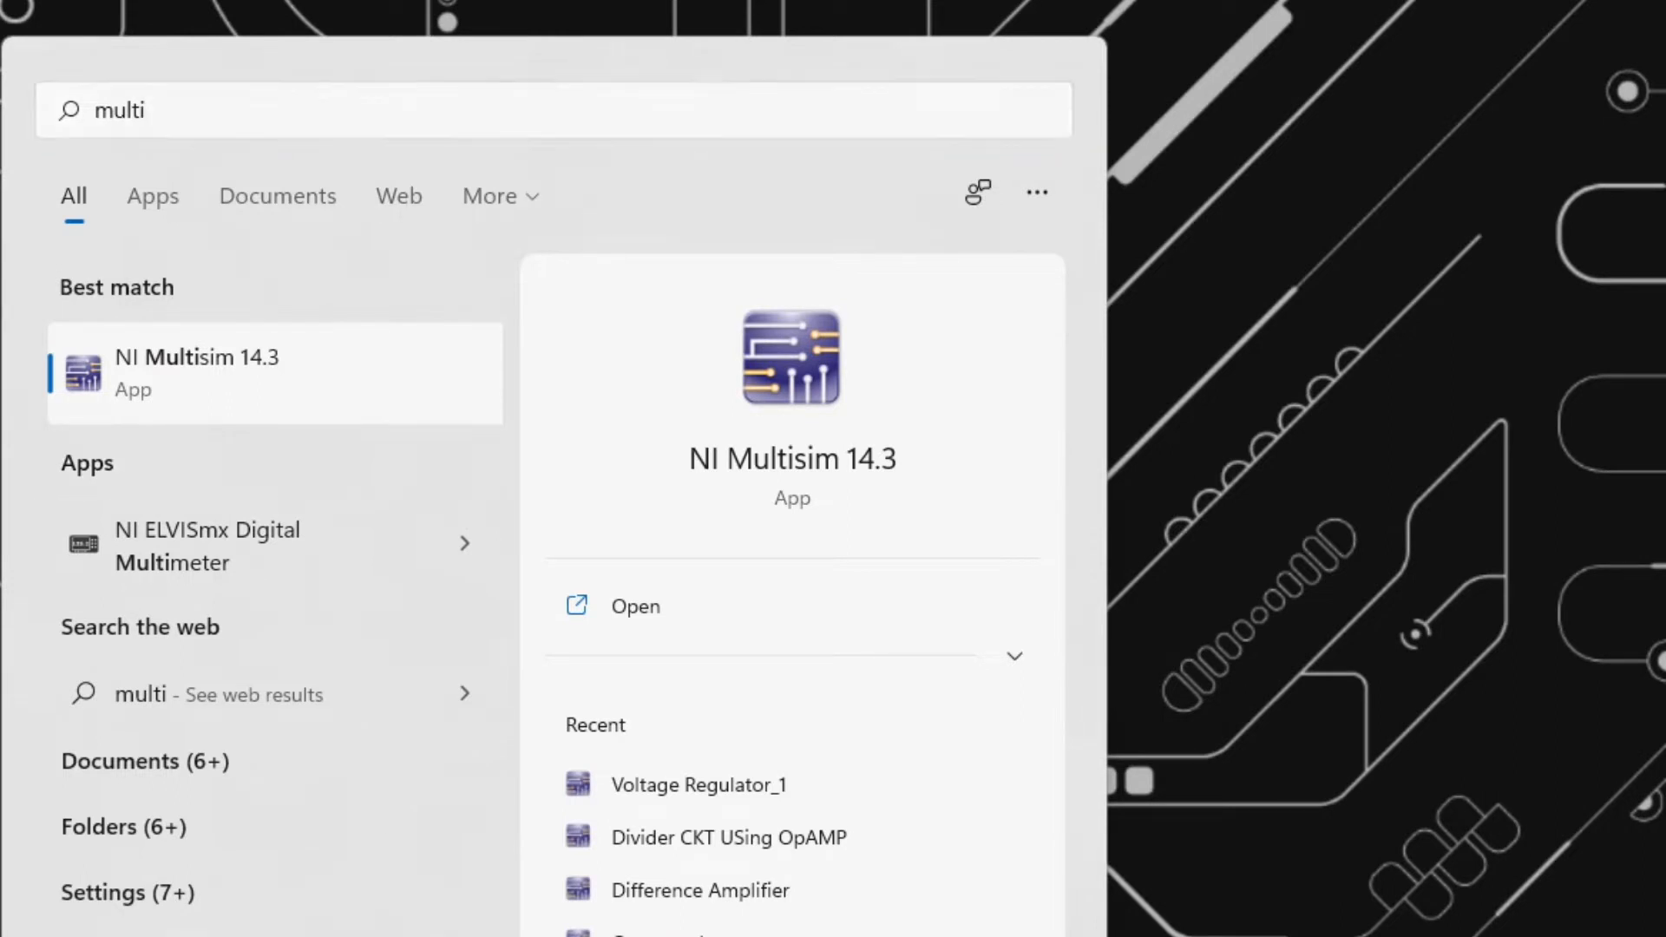
{"action": "key", "text": "Return"}
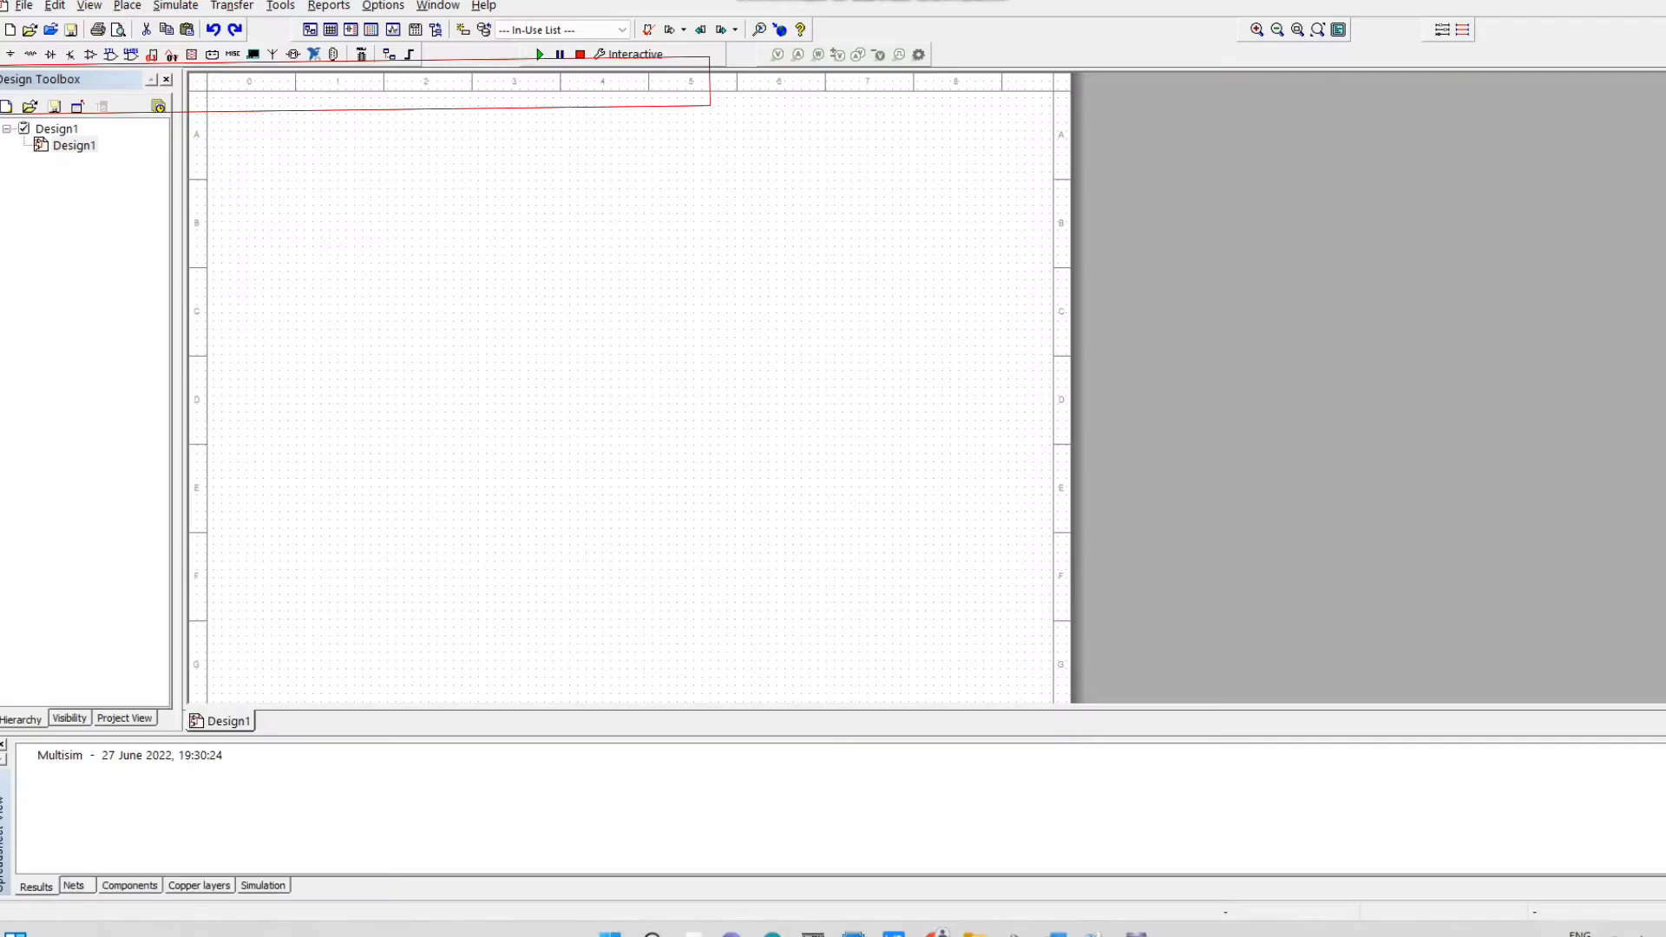
{"action": "scroll", "coordinate": [610, 414], "scroll_direction": "down", "scroll_amount": 4}
{"action": "scroll", "coordinate": [610, 414], "scroll_direction": "up", "scroll_amount": 5}
{"action": "scroll", "coordinate": [610, 414], "scroll_direction": "down", "scroll_amount": 5}
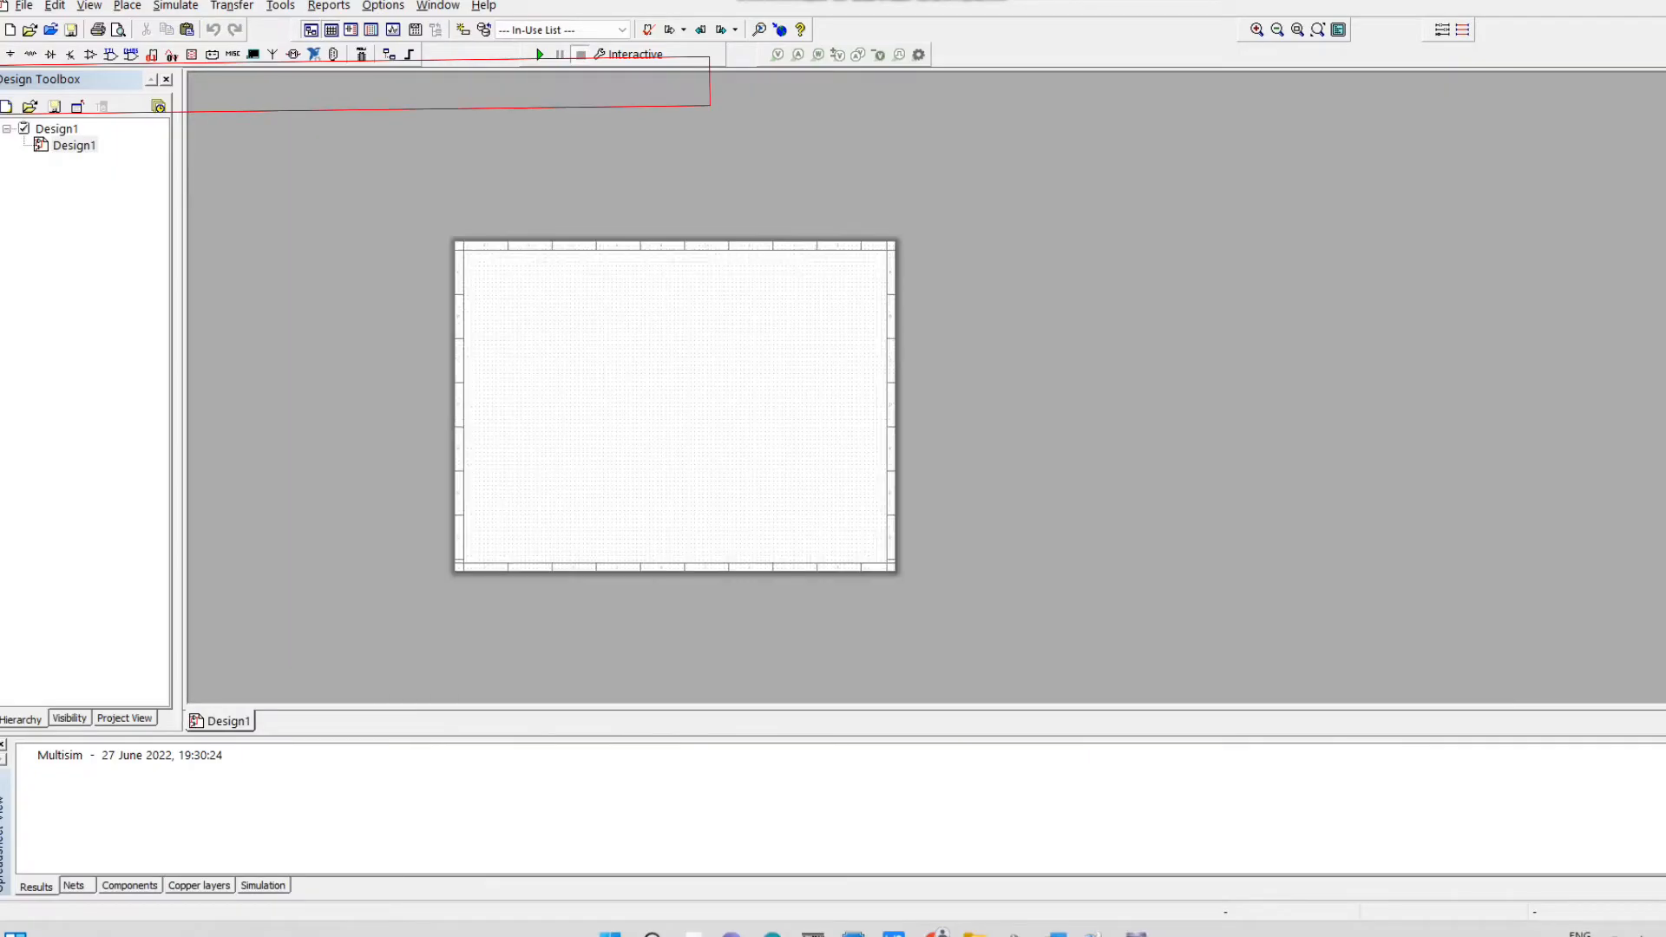
{"action": "scroll", "coordinate": [610, 399], "scroll_direction": "up", "scroll_amount": 5}
{"action": "scroll", "coordinate": [610, 399], "scroll_direction": "up", "scroll_amount": 1}
{"action": "scroll", "coordinate": [610, 399], "scroll_direction": "down", "scroll_amount": 3}
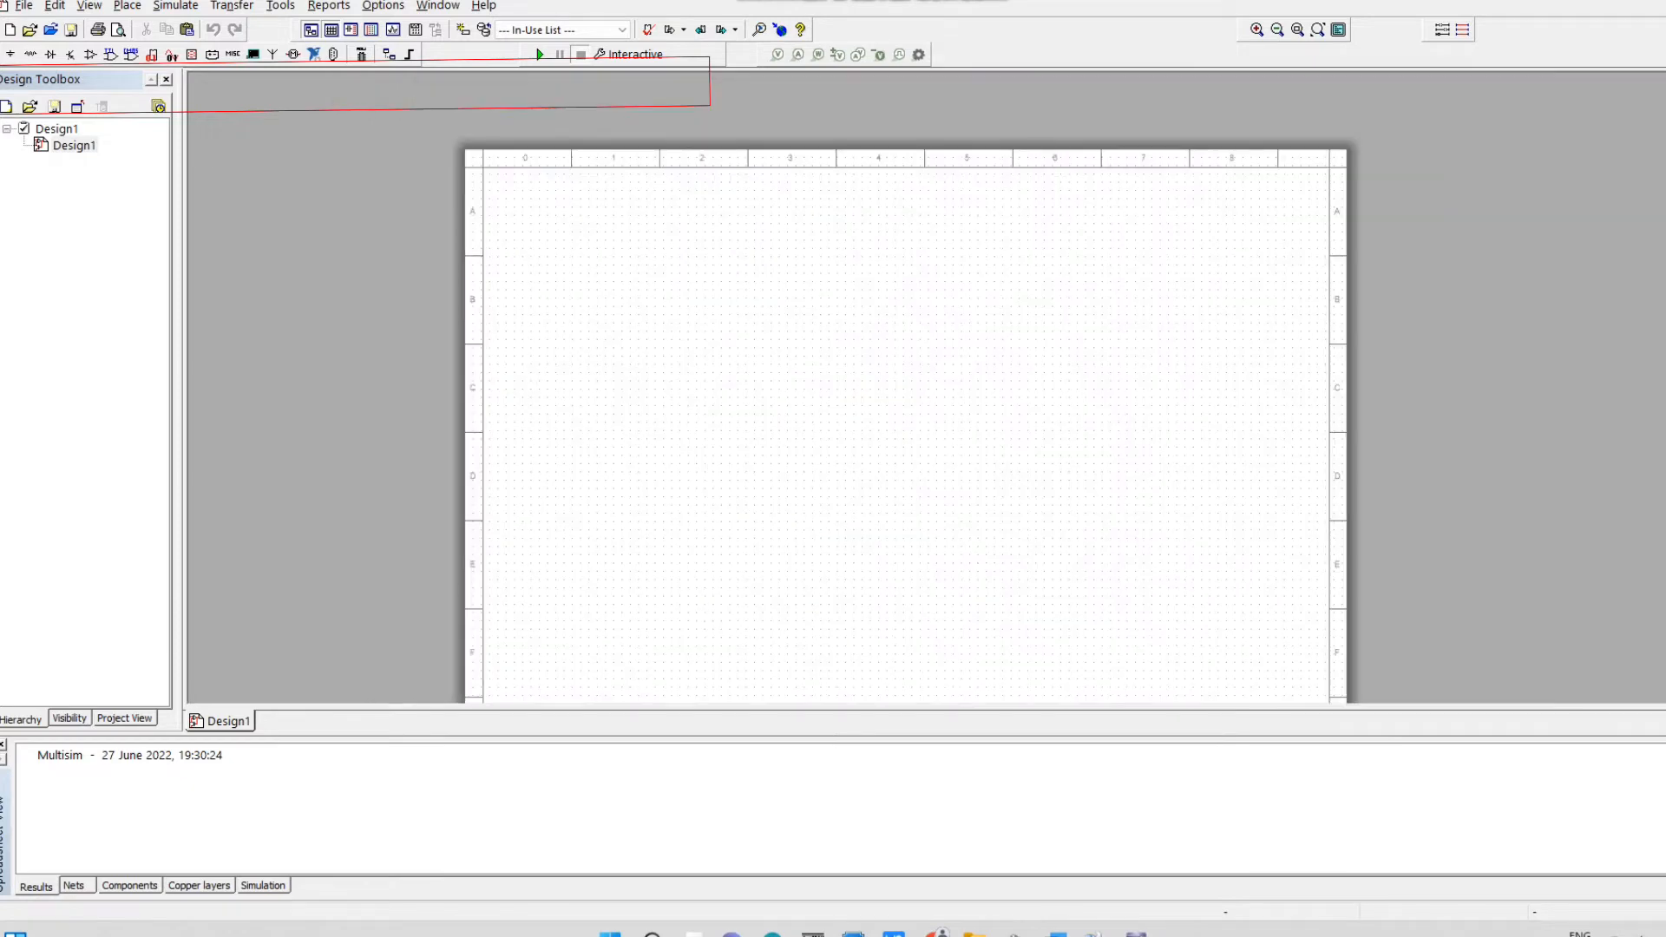
{"action": "scroll", "coordinate": [610, 400], "scroll_direction": "up", "scroll_amount": 4}
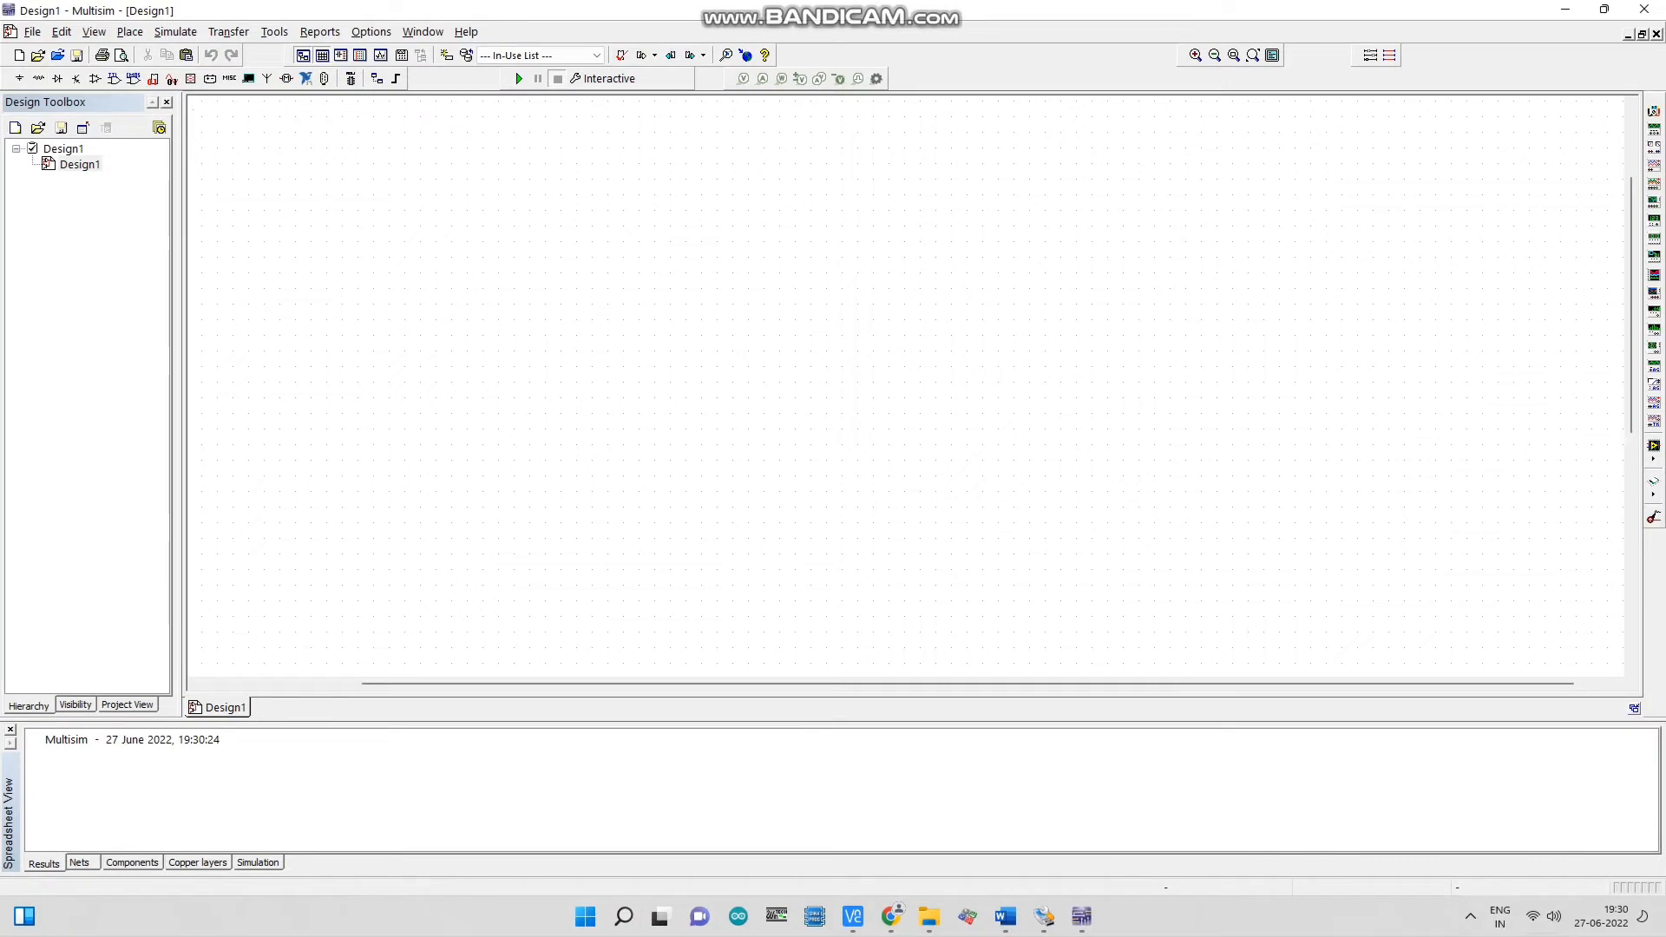
{"action": "scroll", "coordinate": [906, 393], "scroll_direction": "down", "scroll_amount": 3}
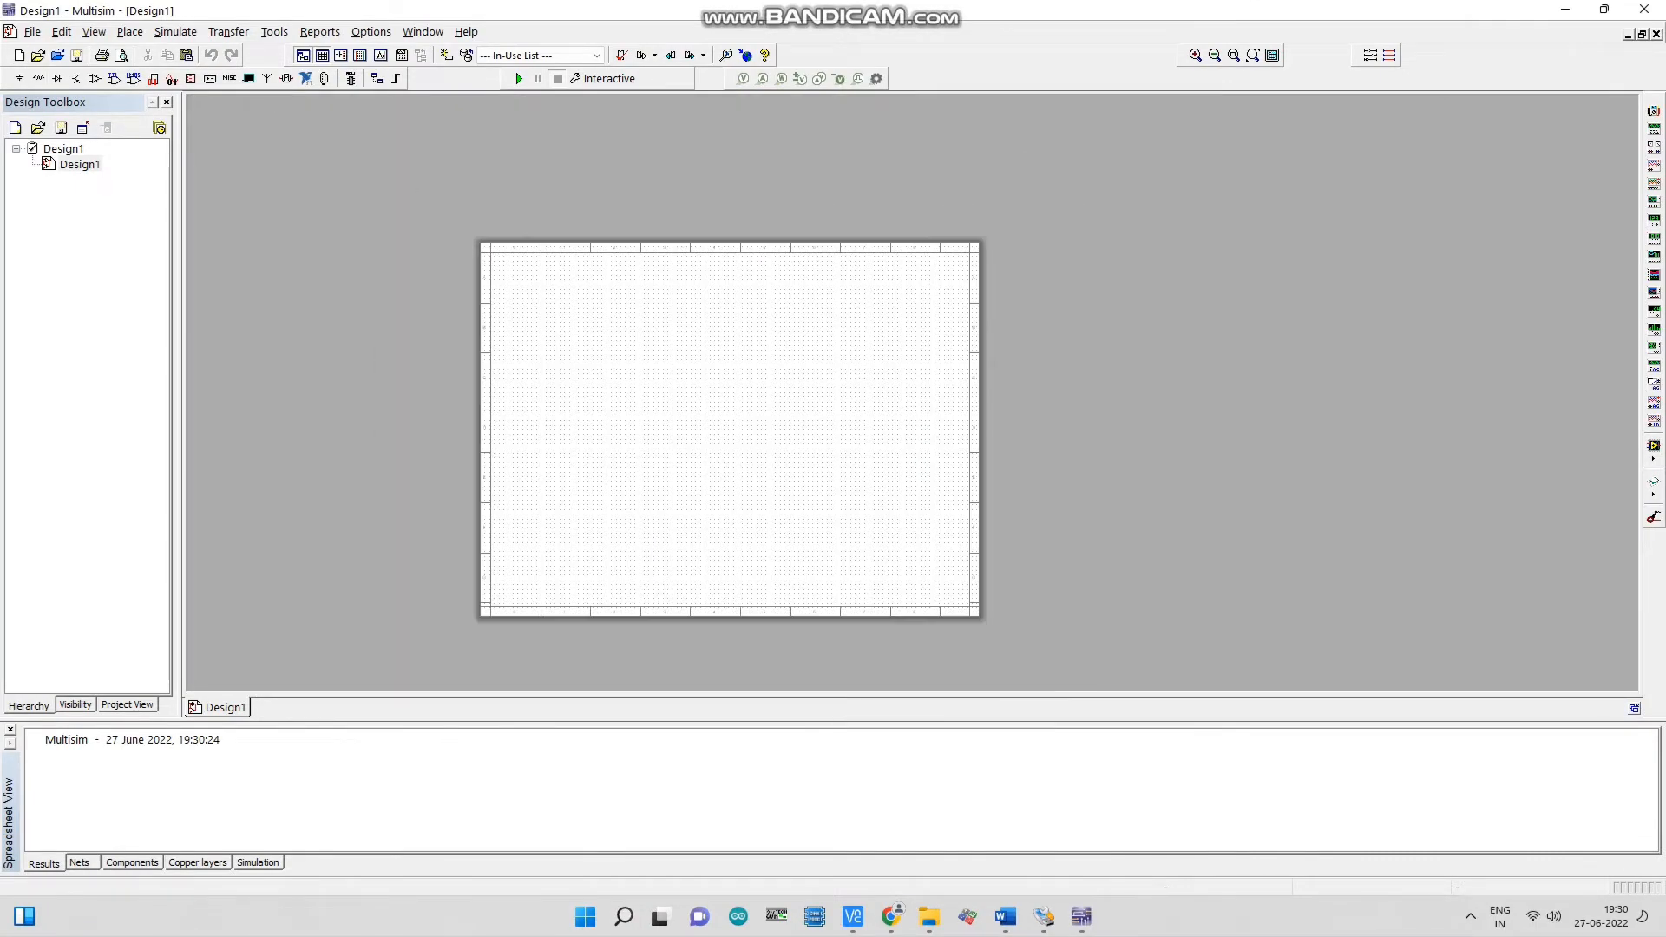
{"action": "scroll", "coordinate": [669, 499], "scroll_direction": "up", "scroll_amount": 3}
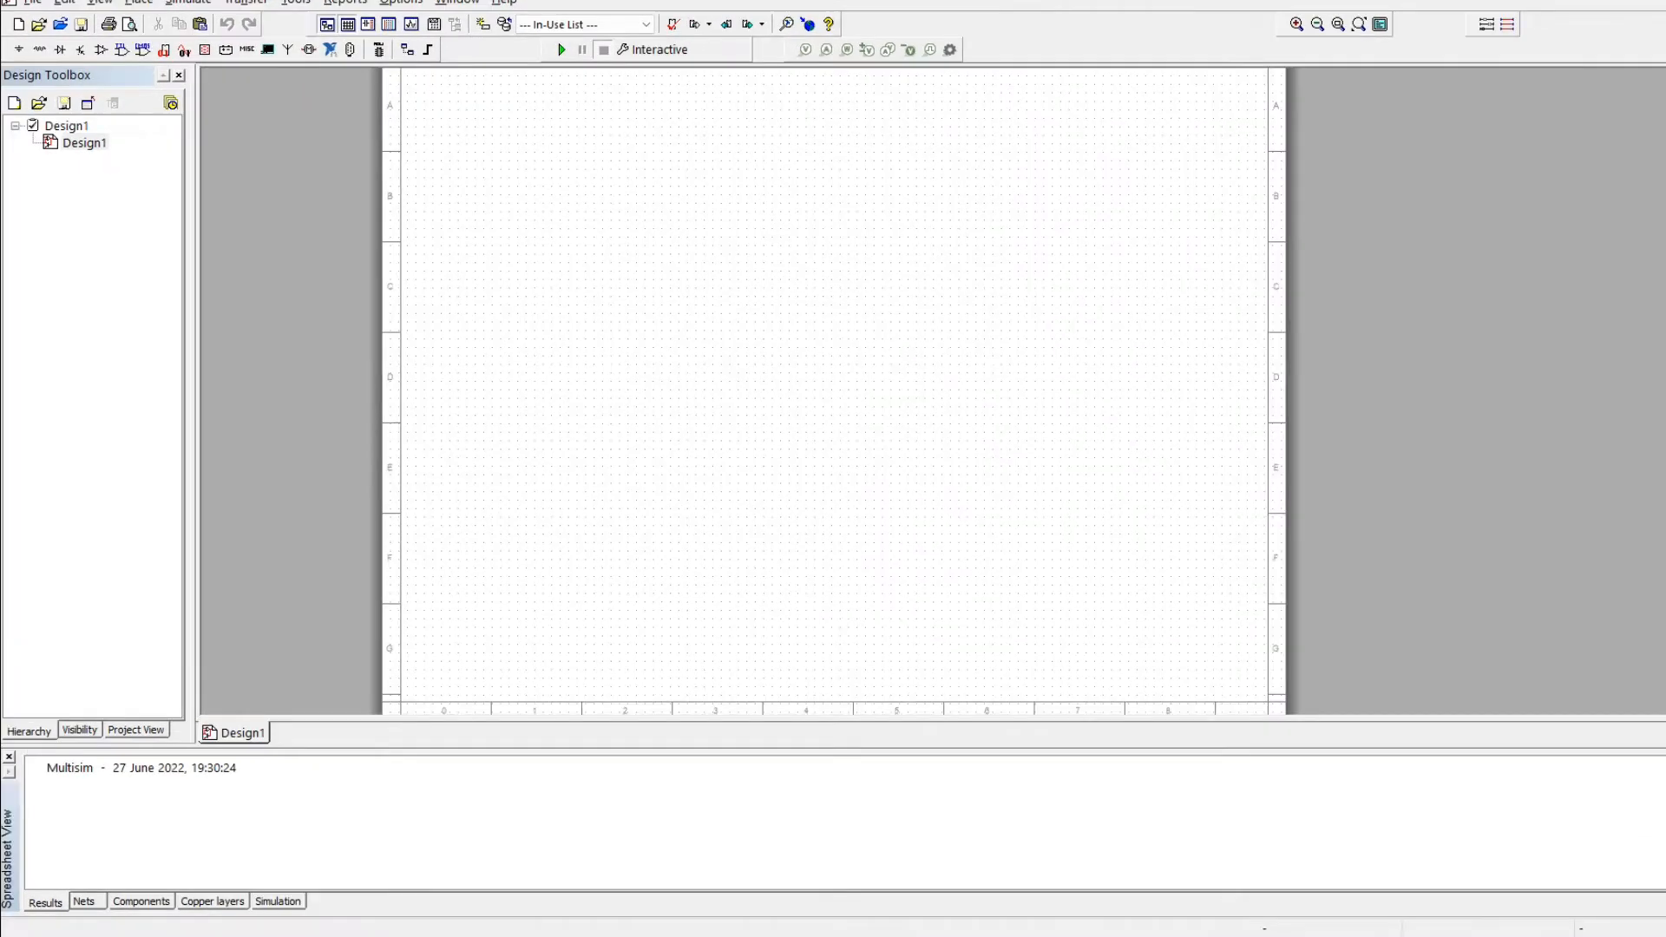
{"action": "scroll", "coordinate": [1185, 382], "scroll_direction": "up", "scroll_amount": 2}
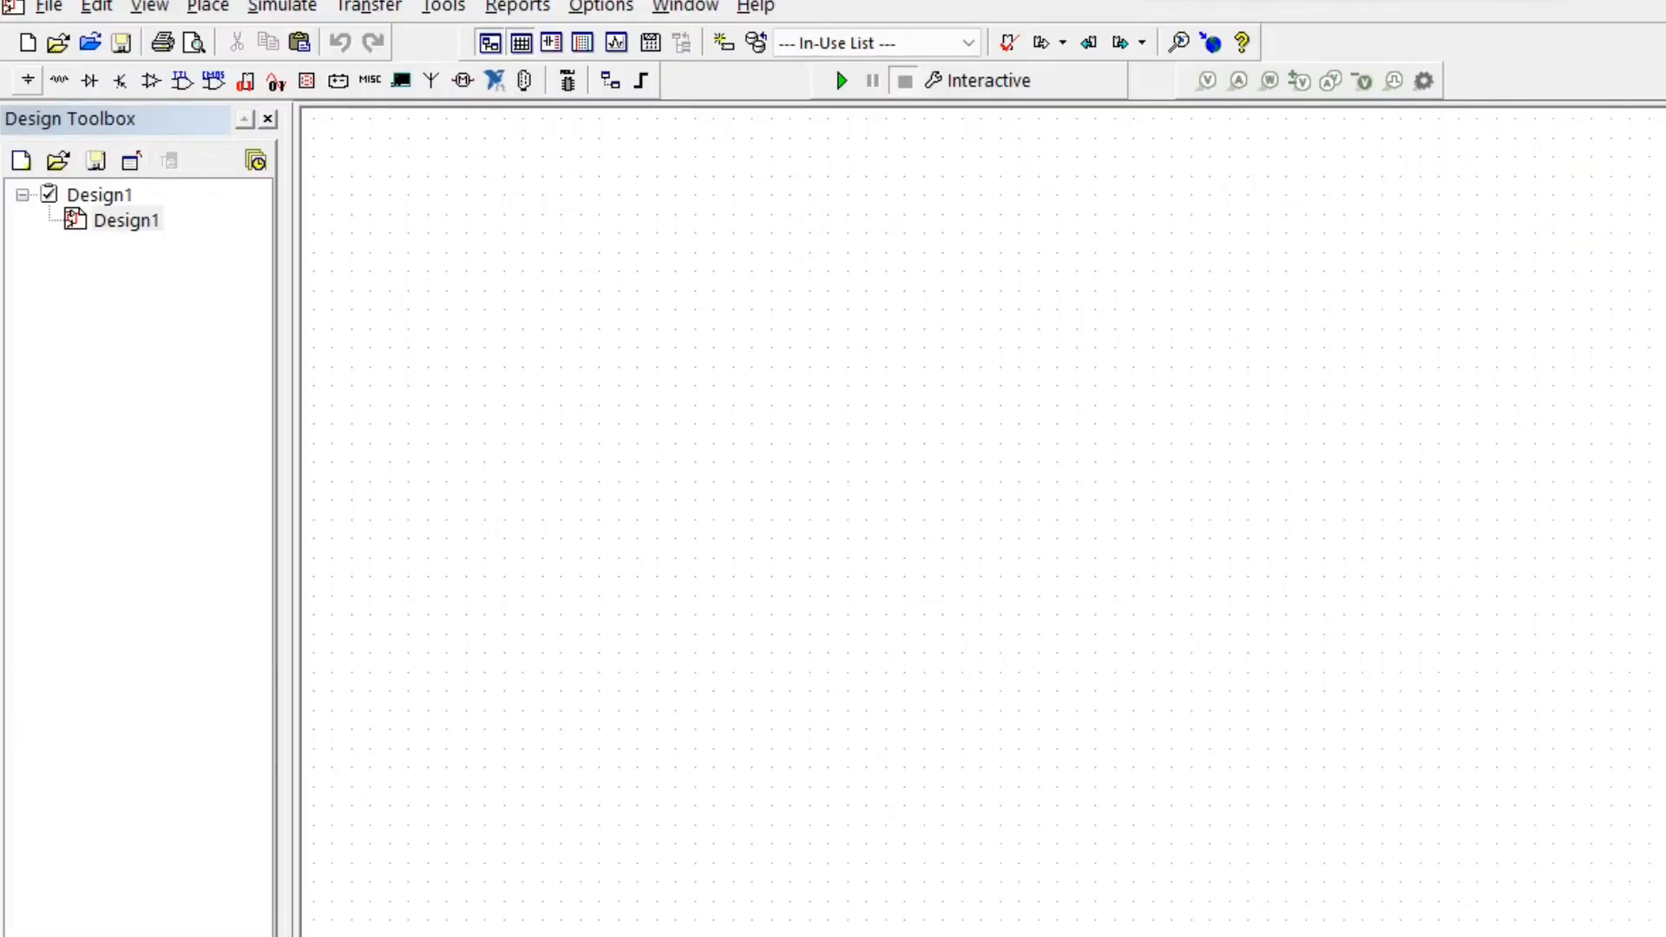
- Place an FM_CURRENT source from the SIGNAL_CURRENT_SOURCES family on the empty schematic sheet
{"action": "left_click", "coordinate": [29, 81]}
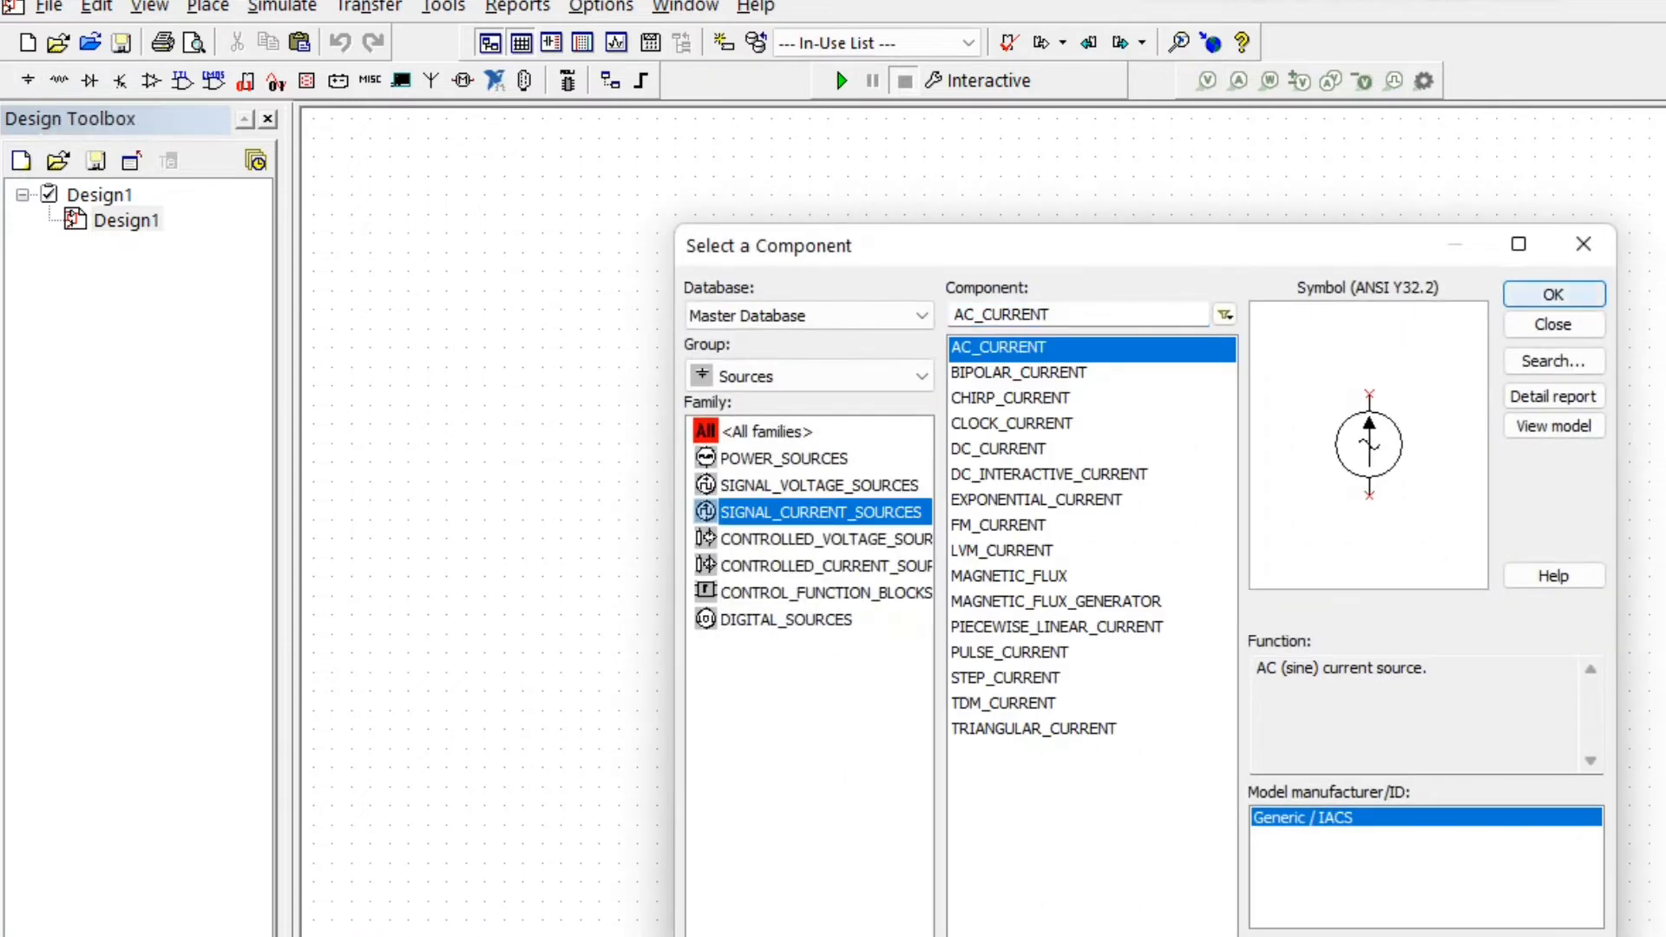
{"action": "left_click", "coordinate": [1049, 475]}
{"action": "left_click", "coordinate": [998, 525]}
{"action": "left_click", "coordinate": [1553, 294]}
{"action": "left_click", "coordinate": [618, 328]}
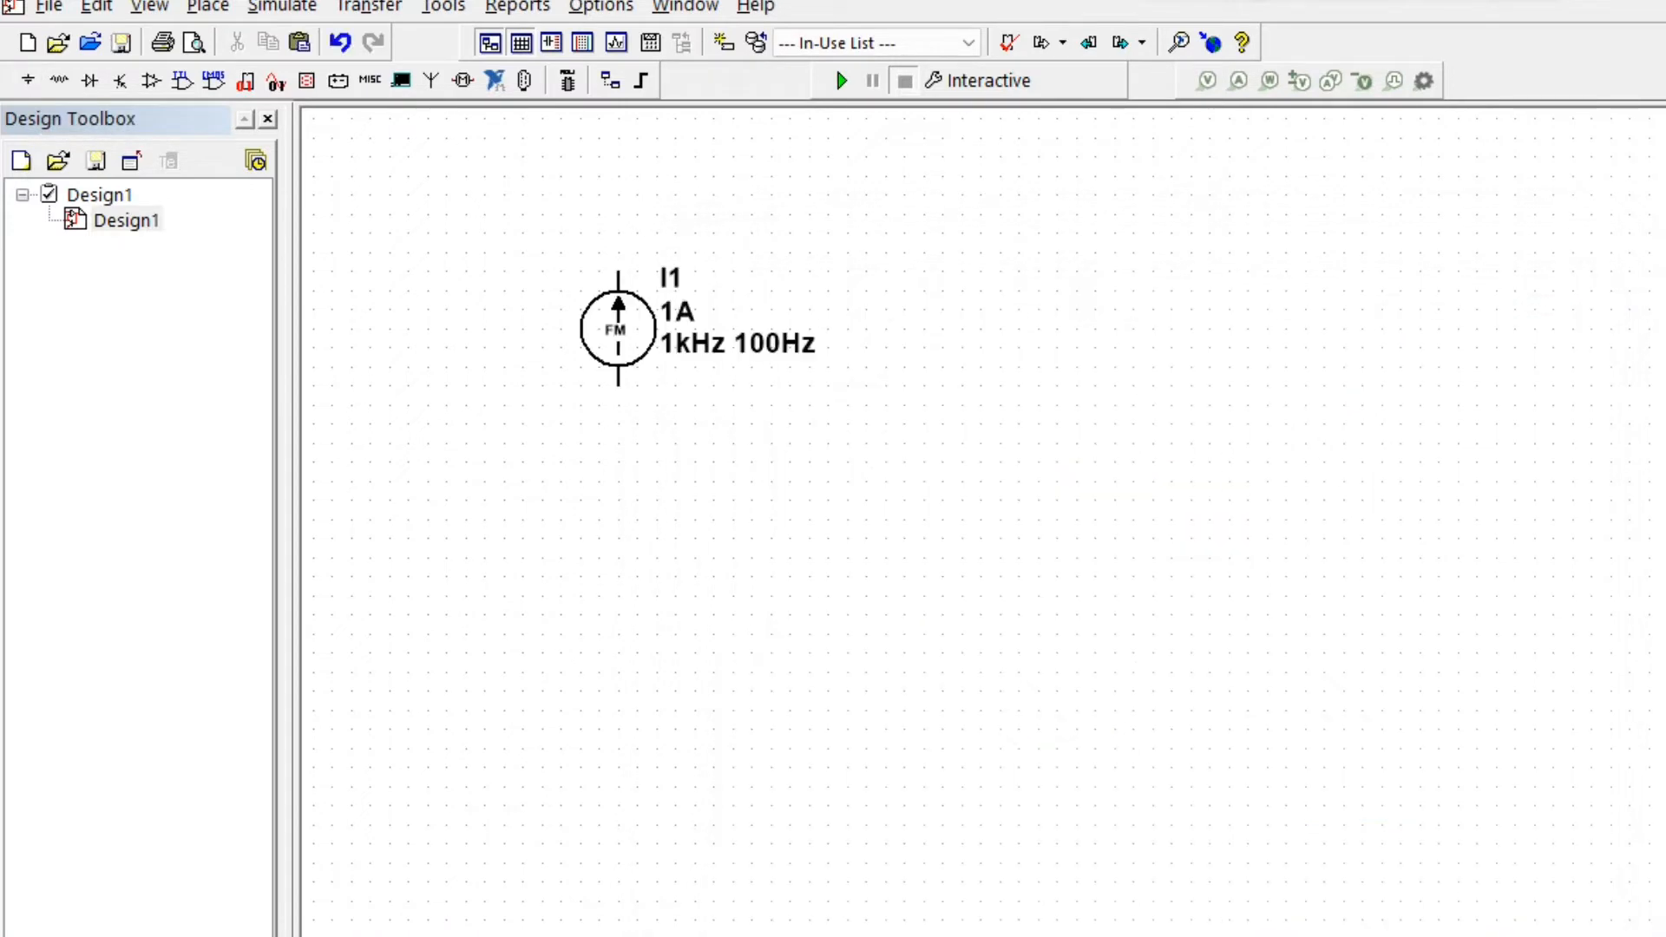
{"action": "key", "text": "Escape"}
- Place section A of a new 0 Ohm CAT16-000J2LF resistor pack to the right of the current source
{"action": "left_click", "coordinate": [60, 80]}
{"action": "double_click", "coordinate": [1060, 400]}
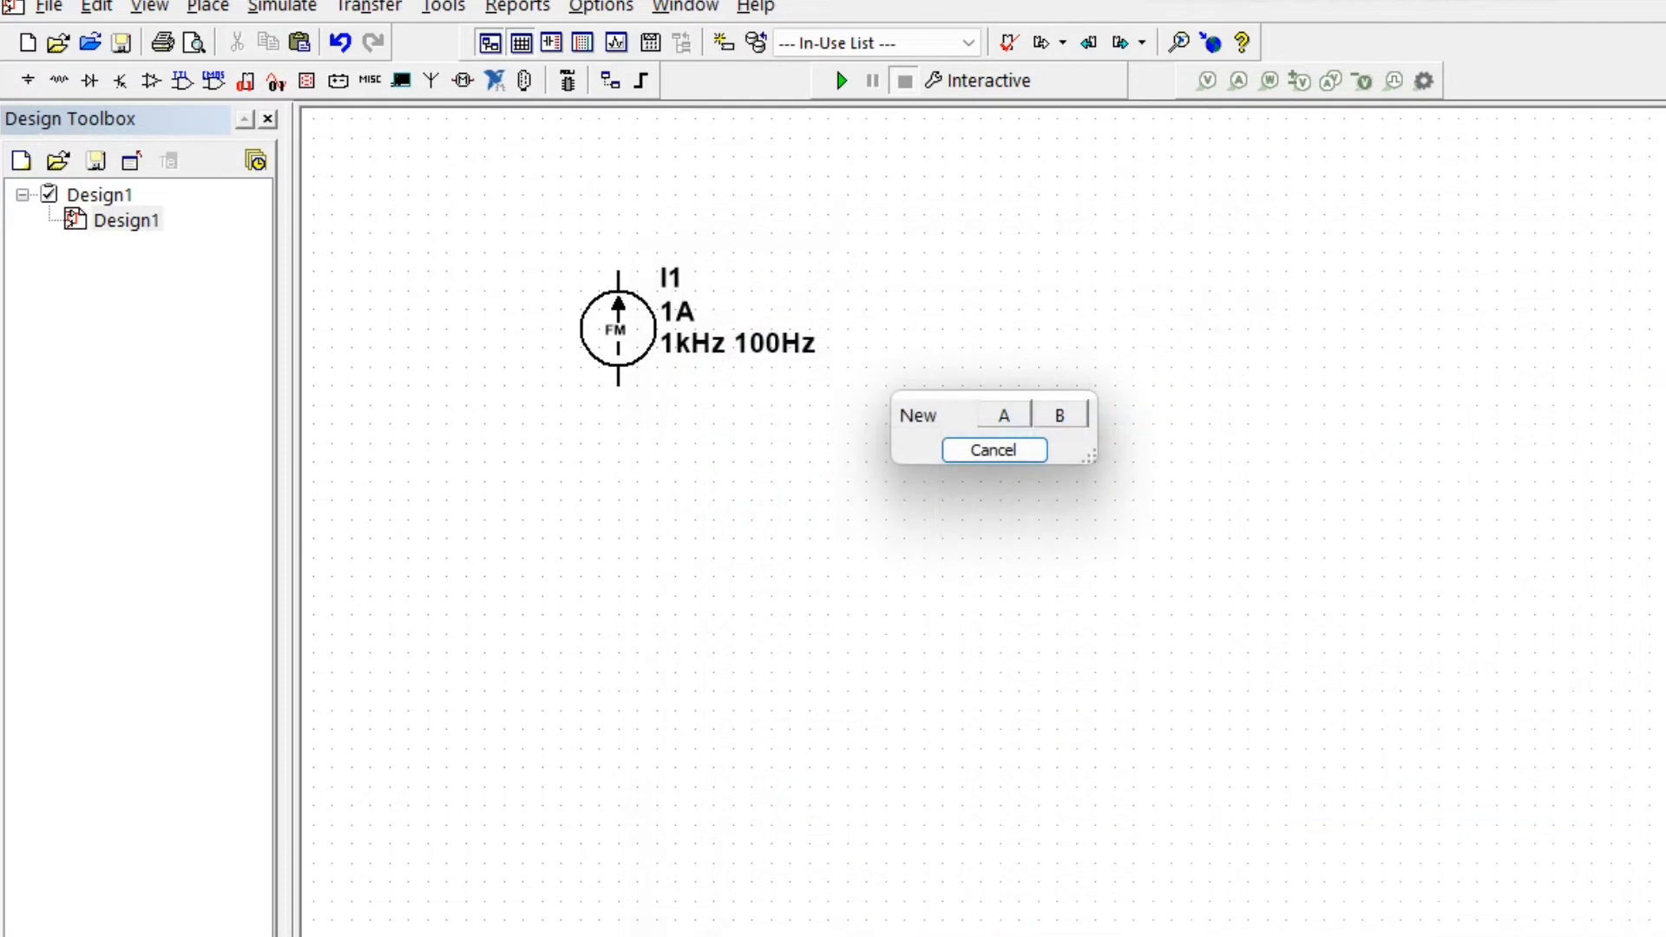
{"action": "left_click", "coordinate": [1004, 414]}
{"action": "left_click", "coordinate": [951, 347]}
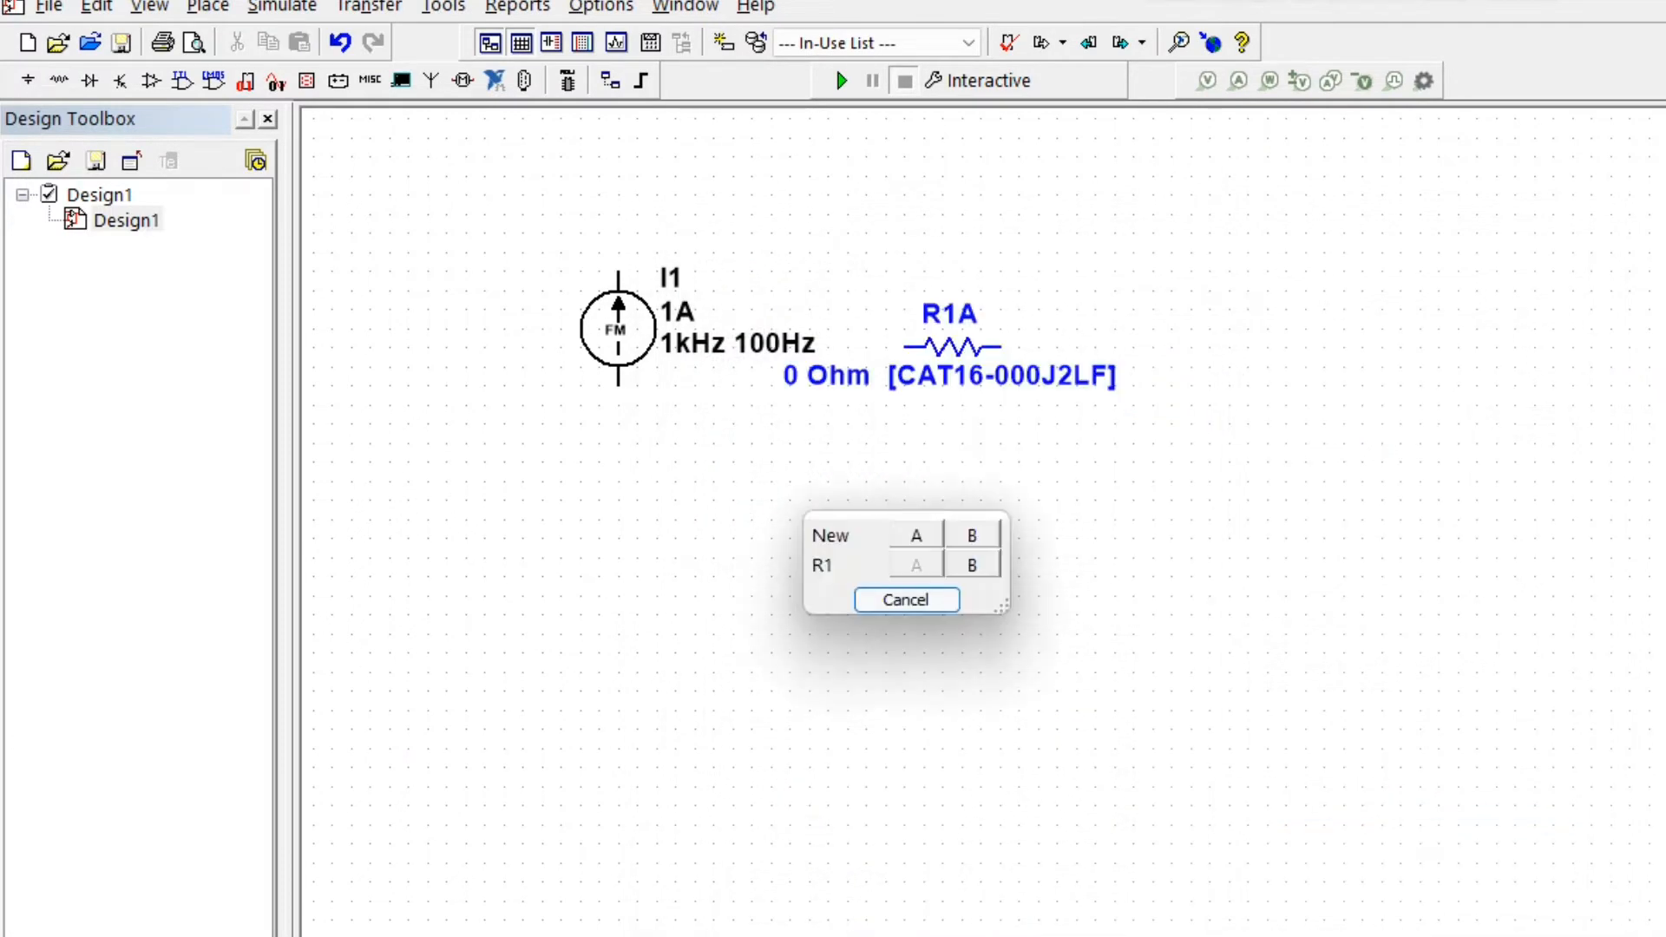
{"action": "left_click", "coordinate": [907, 600]}
{"action": "left_click", "coordinate": [1585, 244]}
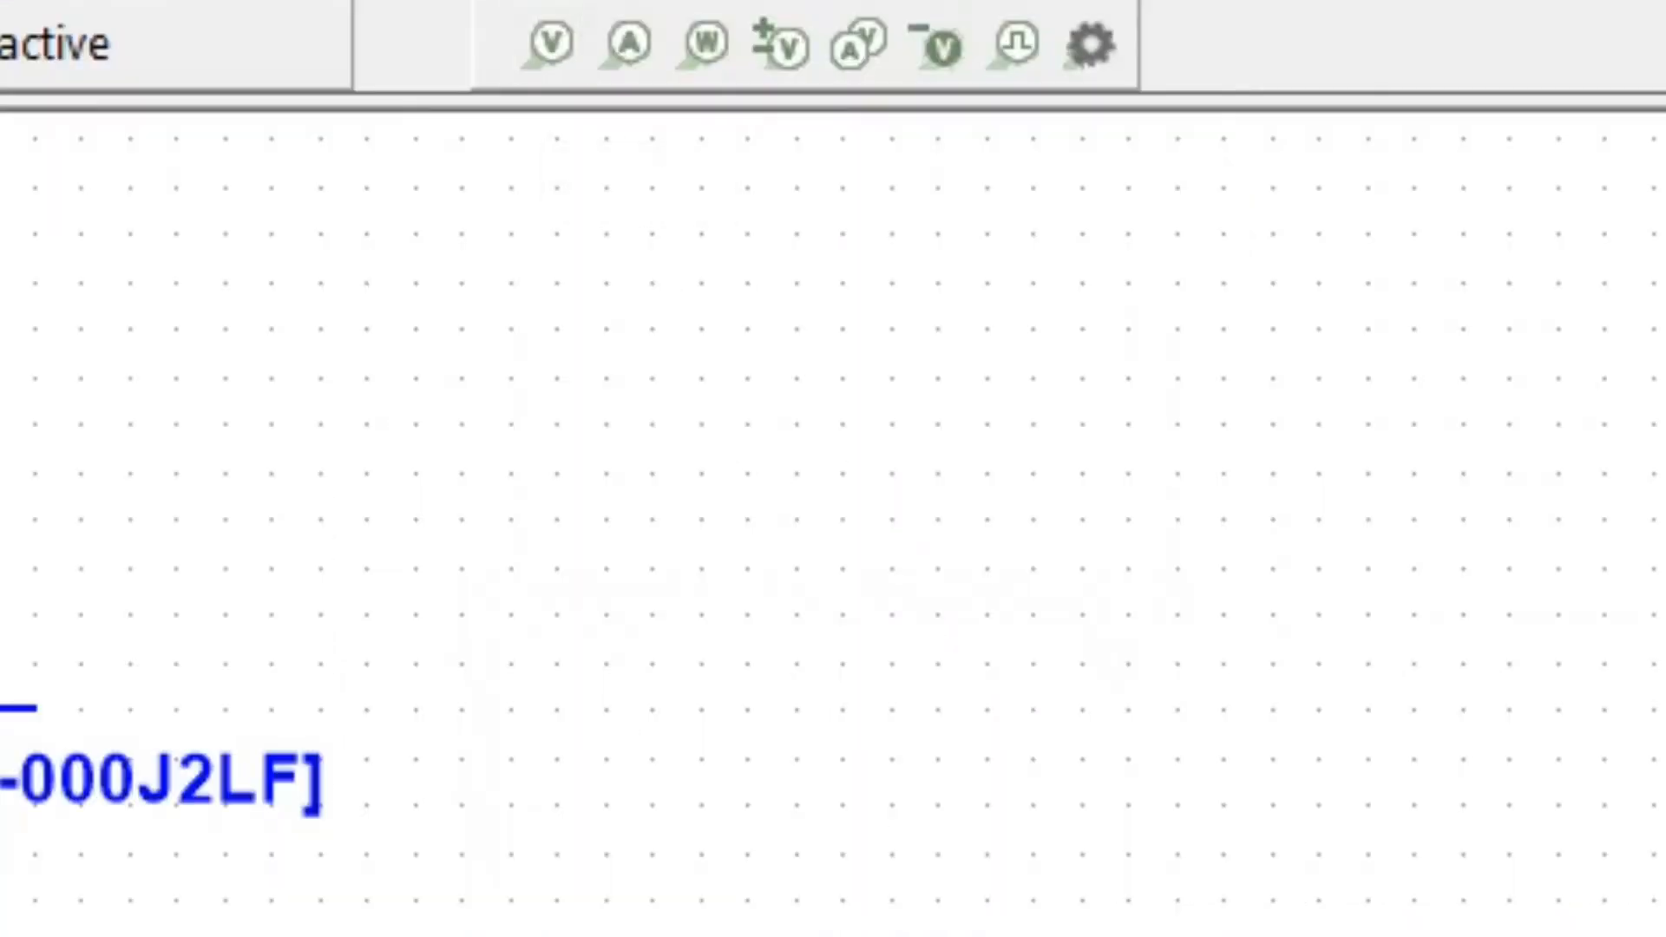
- Place a voltage, a current and a power probe on the empty area to the right of the resistor
{"action": "left_click", "coordinate": [546, 44]}
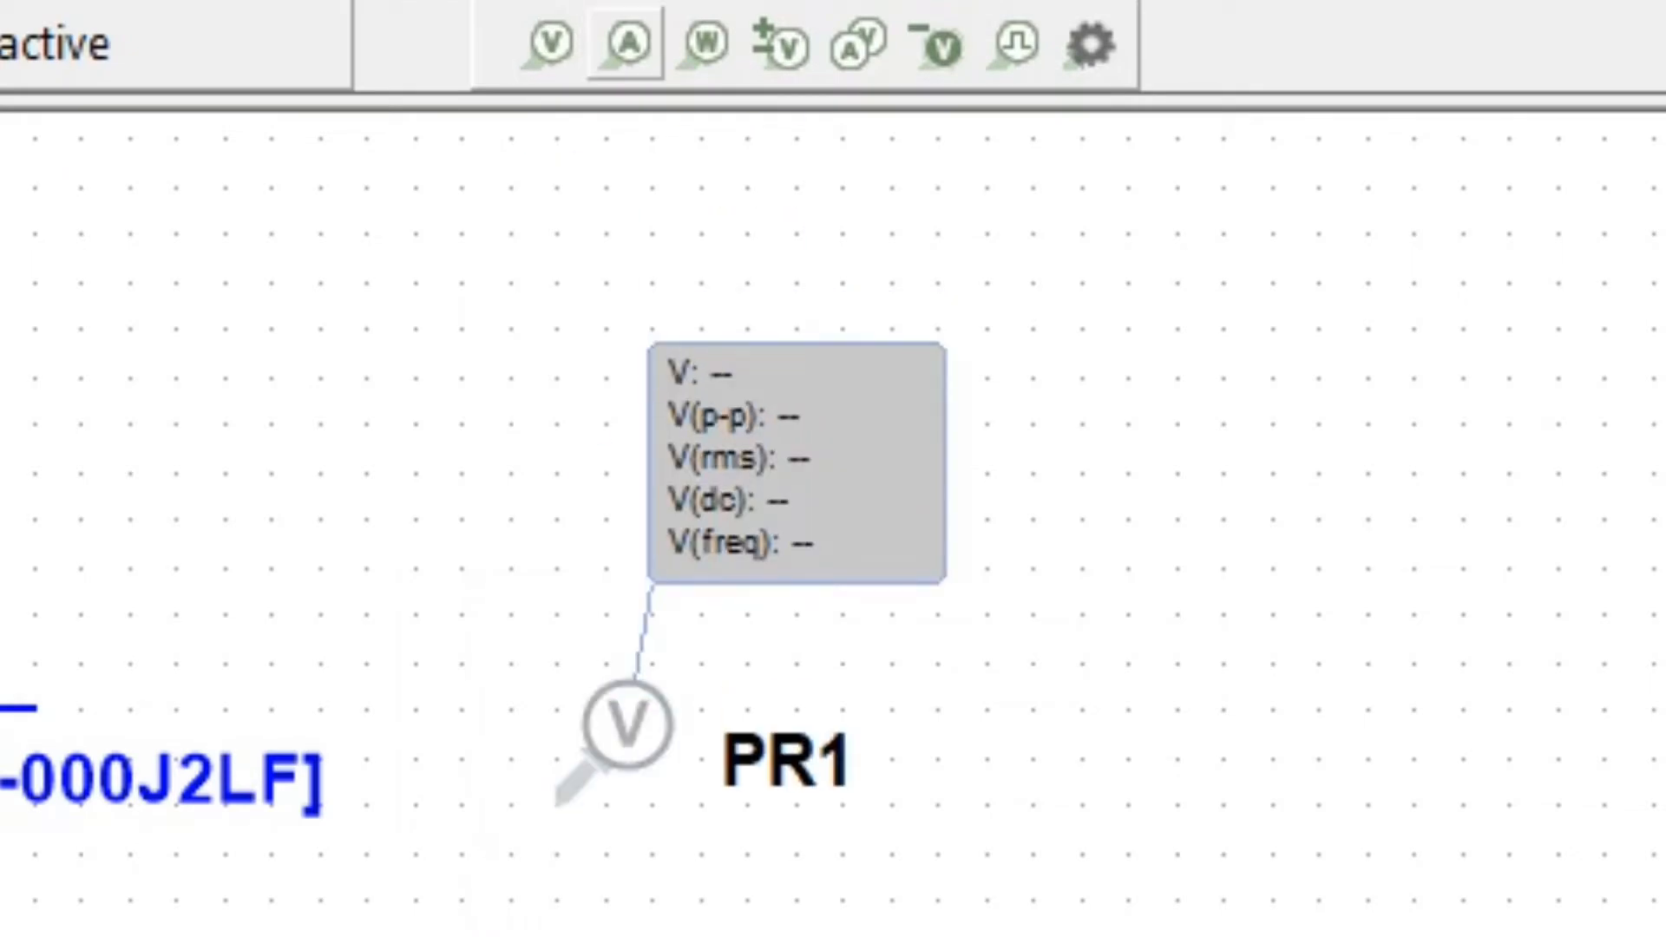
{"action": "left_click", "coordinate": [626, 43]}
{"action": "left_click", "coordinate": [1078, 936]}
{"action": "left_click", "coordinate": [705, 43]}
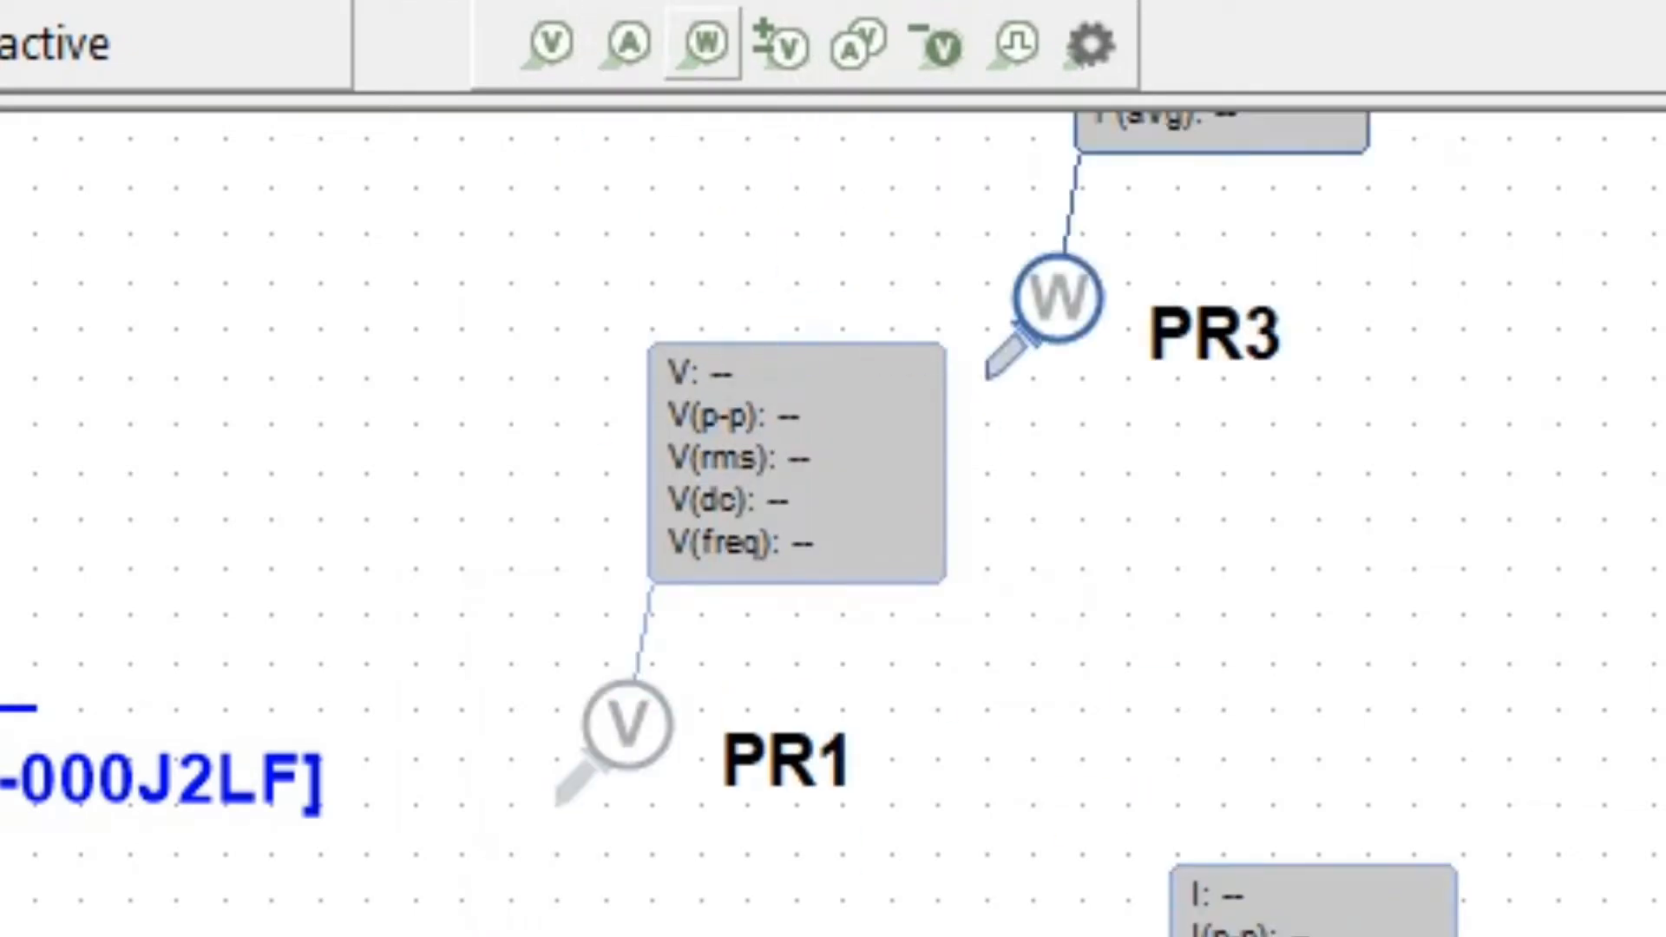
{"action": "left_click", "coordinate": [1422, 796]}
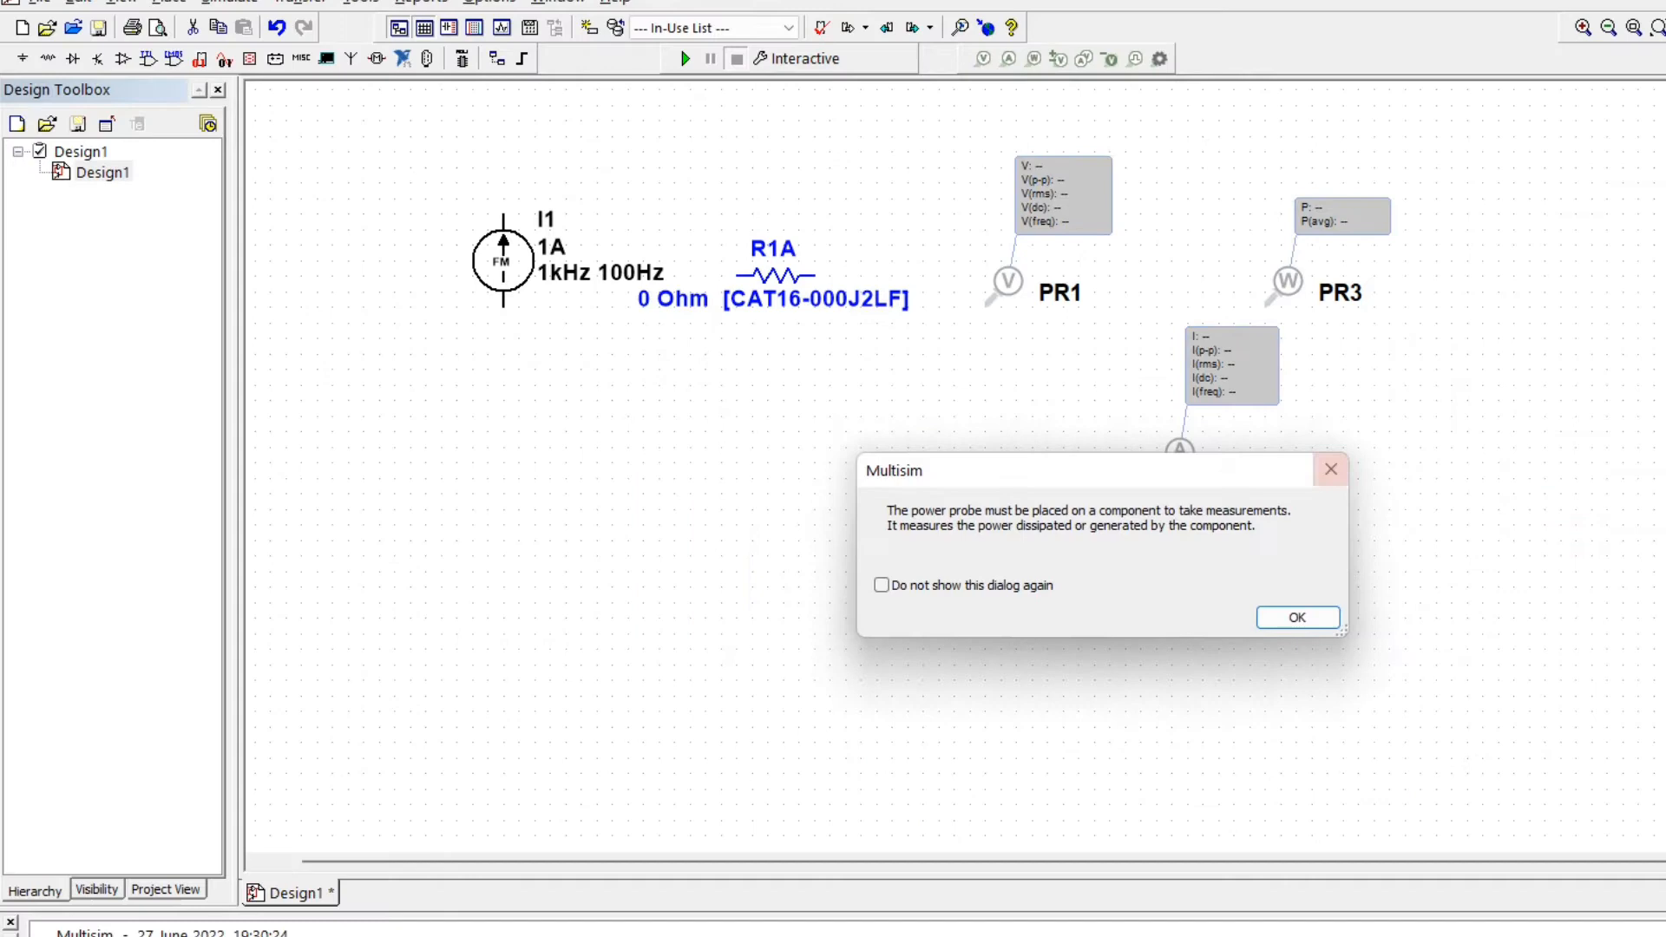
{"action": "key", "text": "Return"}
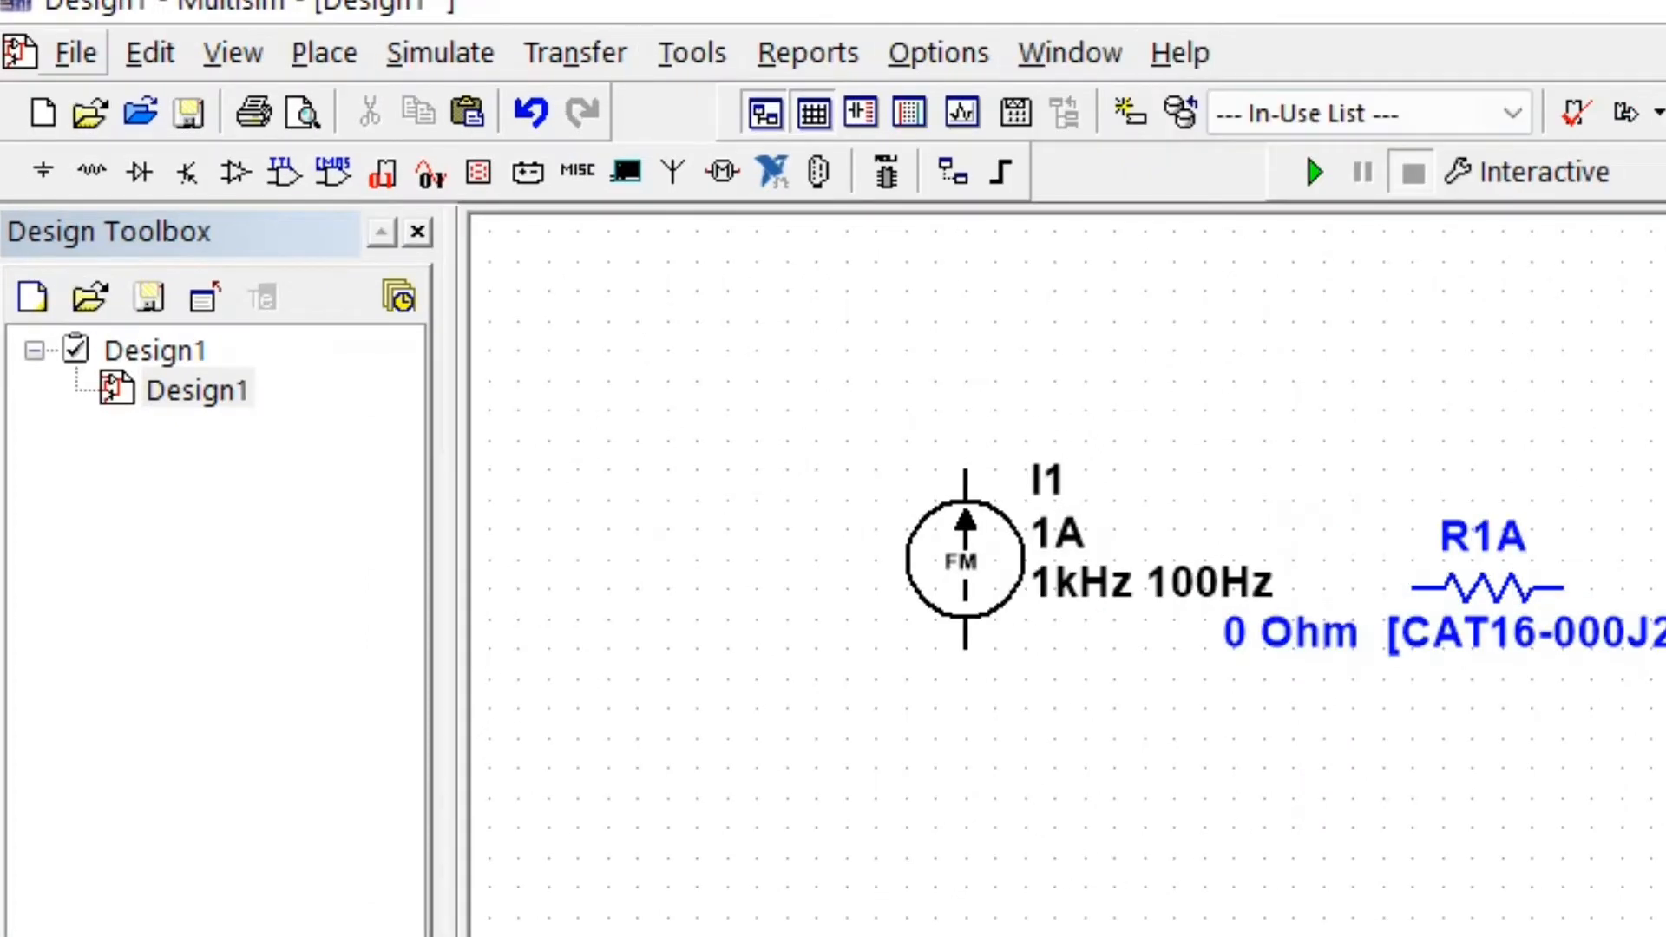
{"action": "left_click", "coordinate": [75, 53]}
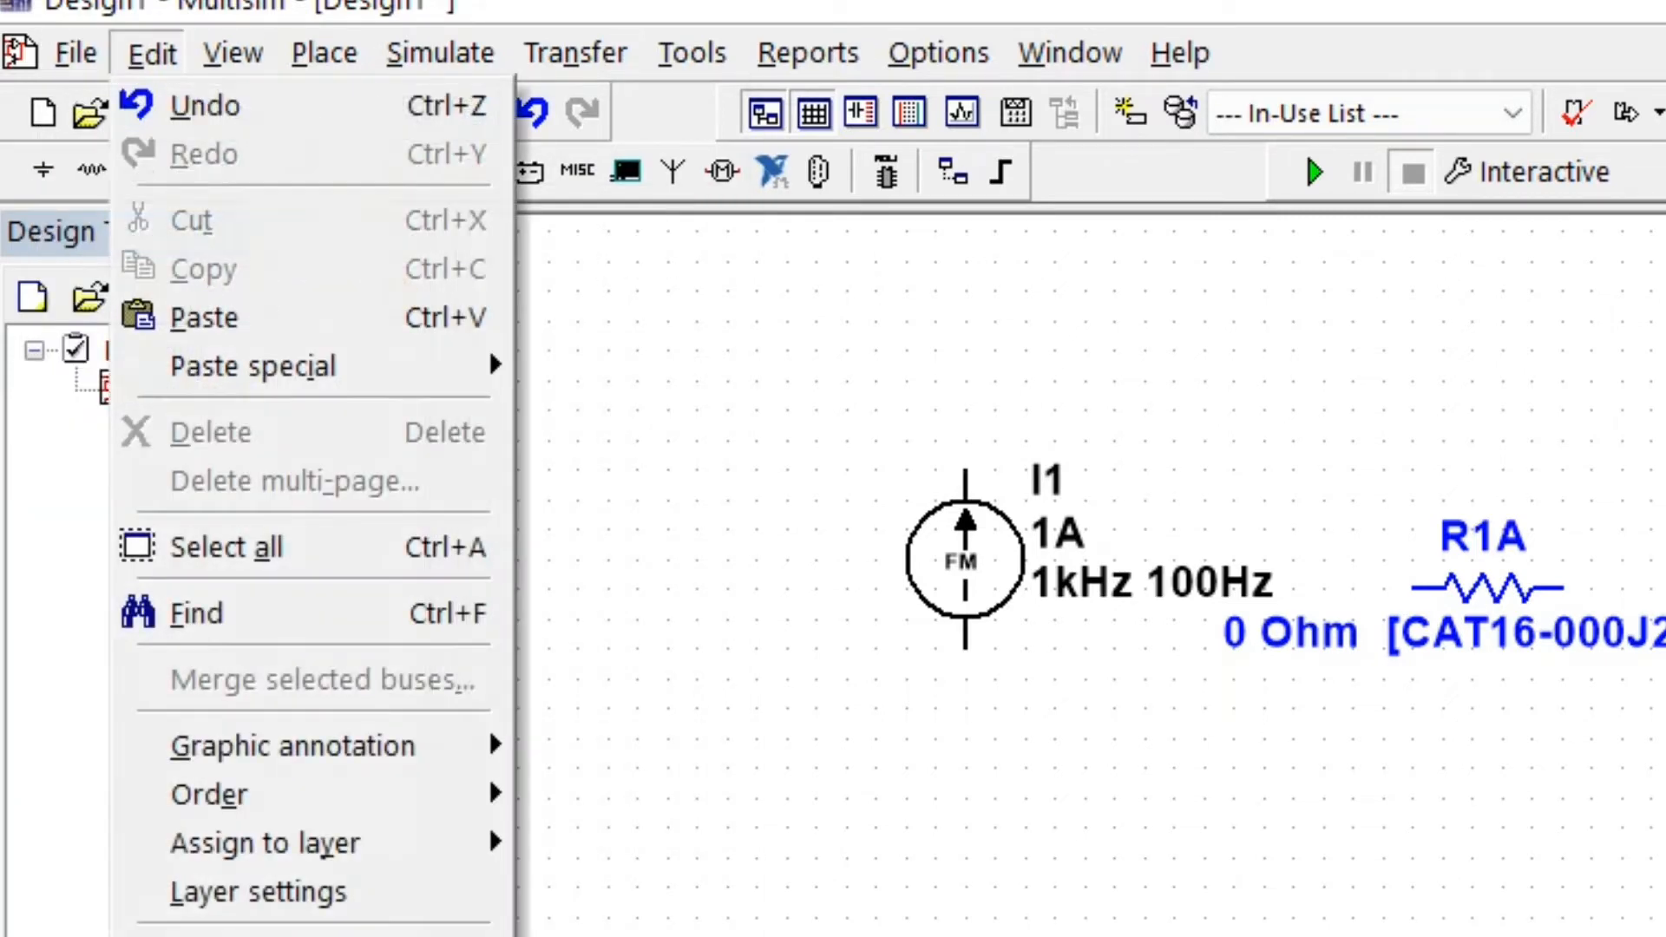
{"action": "mouse_move", "coordinate": [77, 53]}
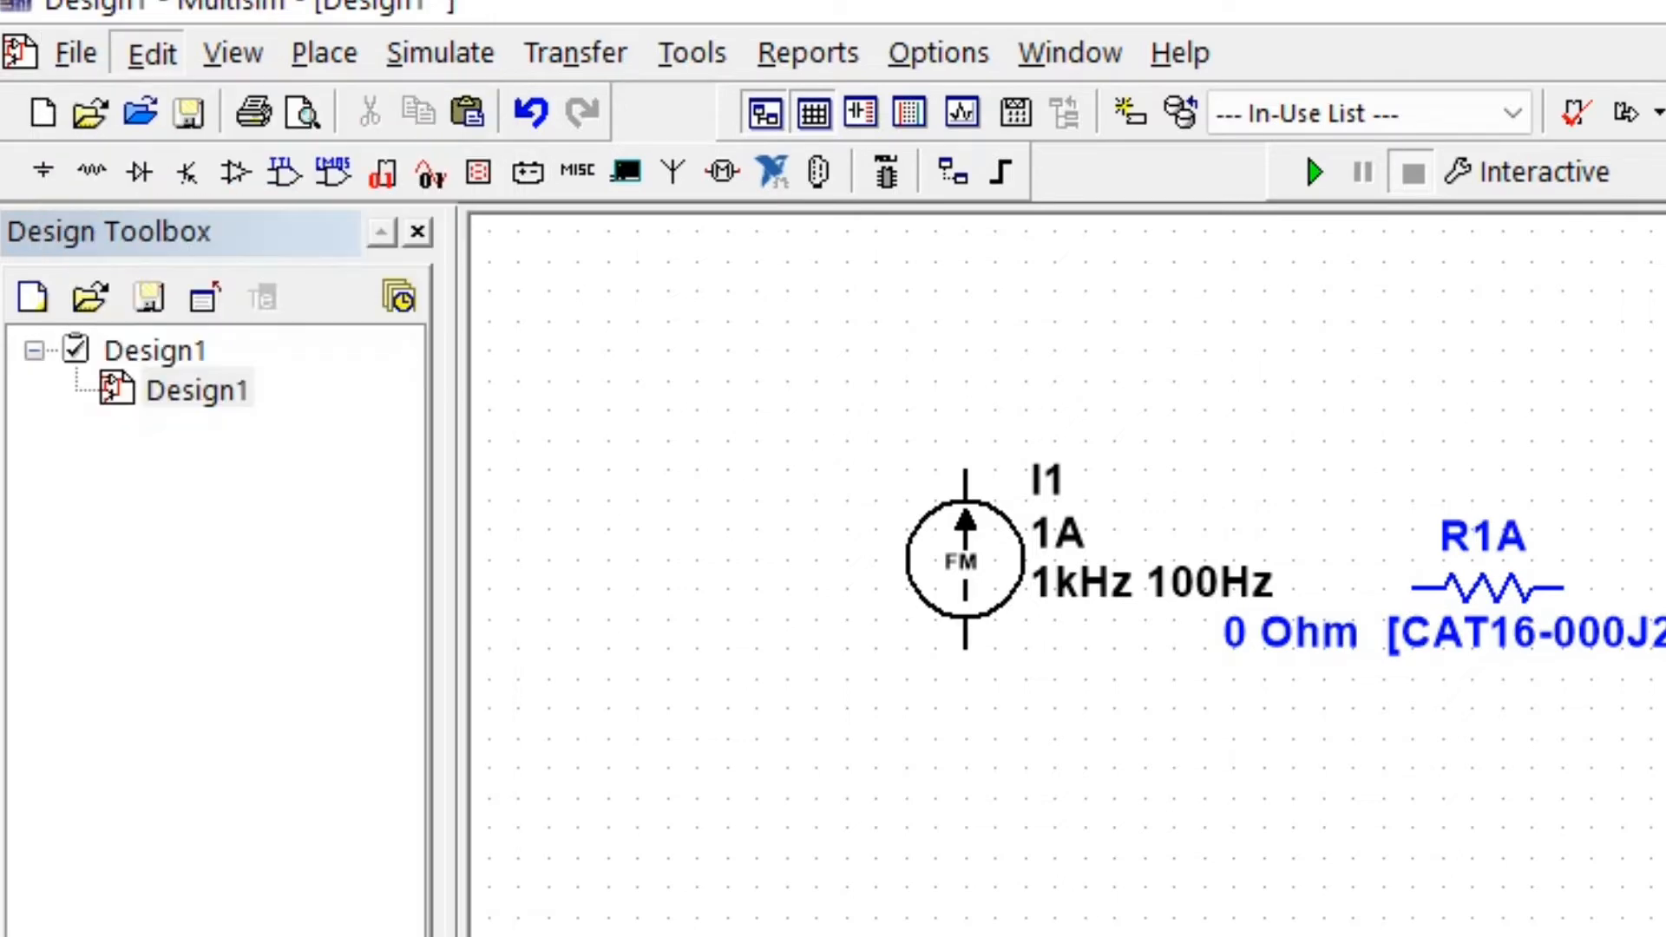
{"action": "mouse_move", "coordinate": [151, 54]}
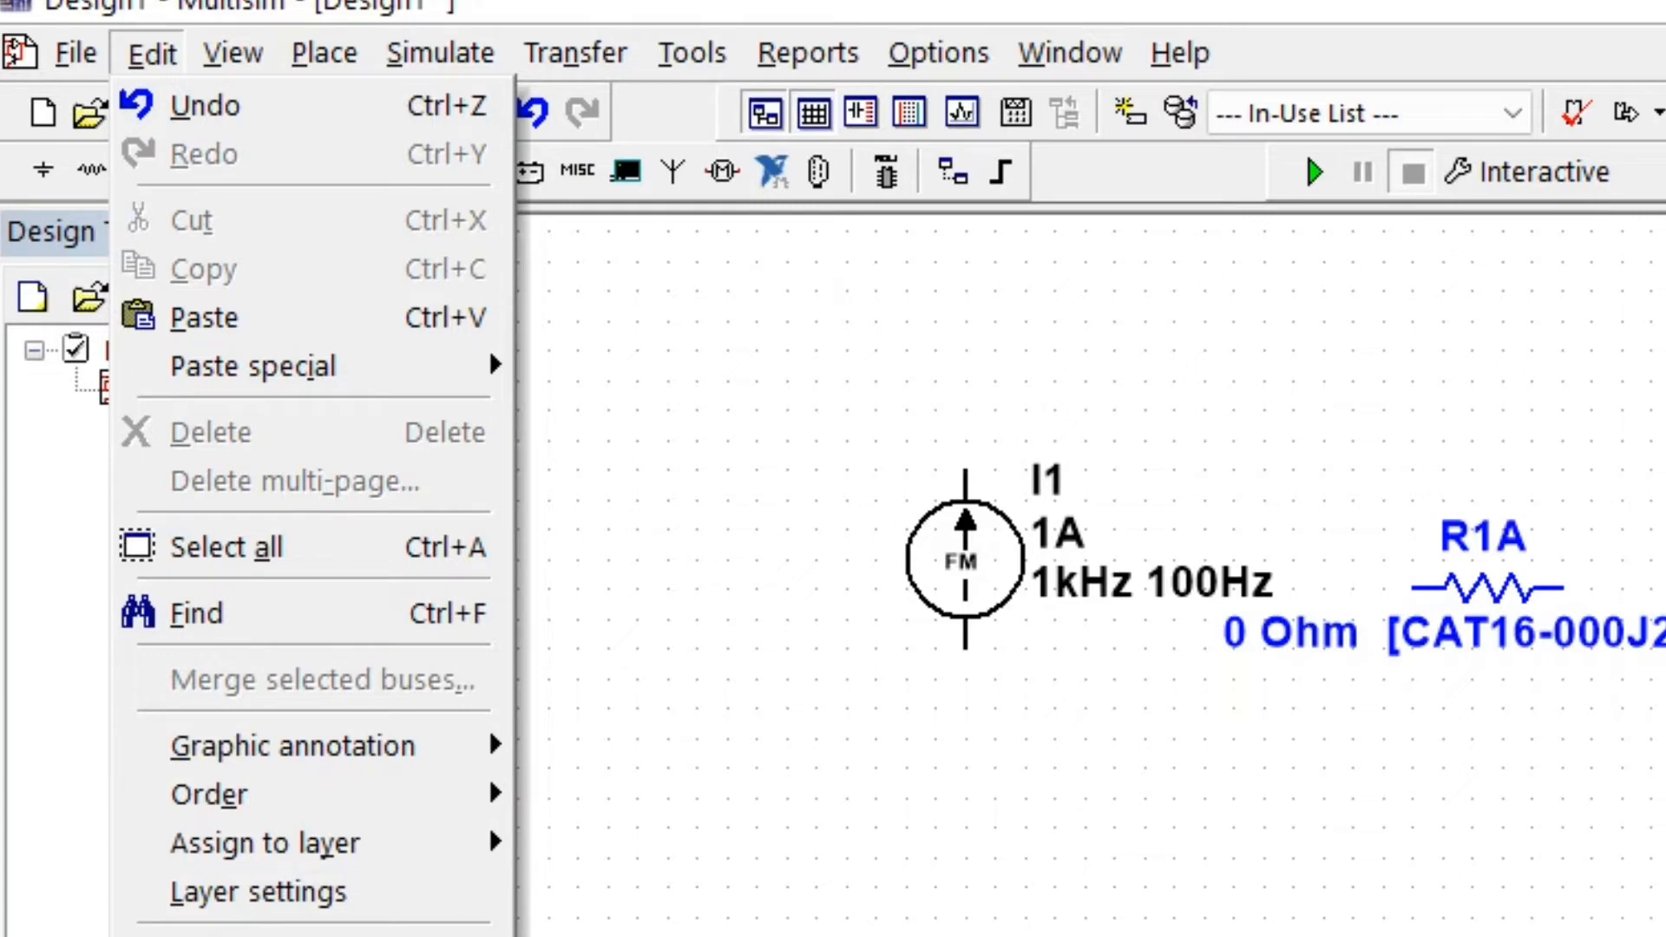
{"action": "key", "text": "Up"}
{"action": "key", "text": "Down"}
{"action": "key", "text": "Right"}
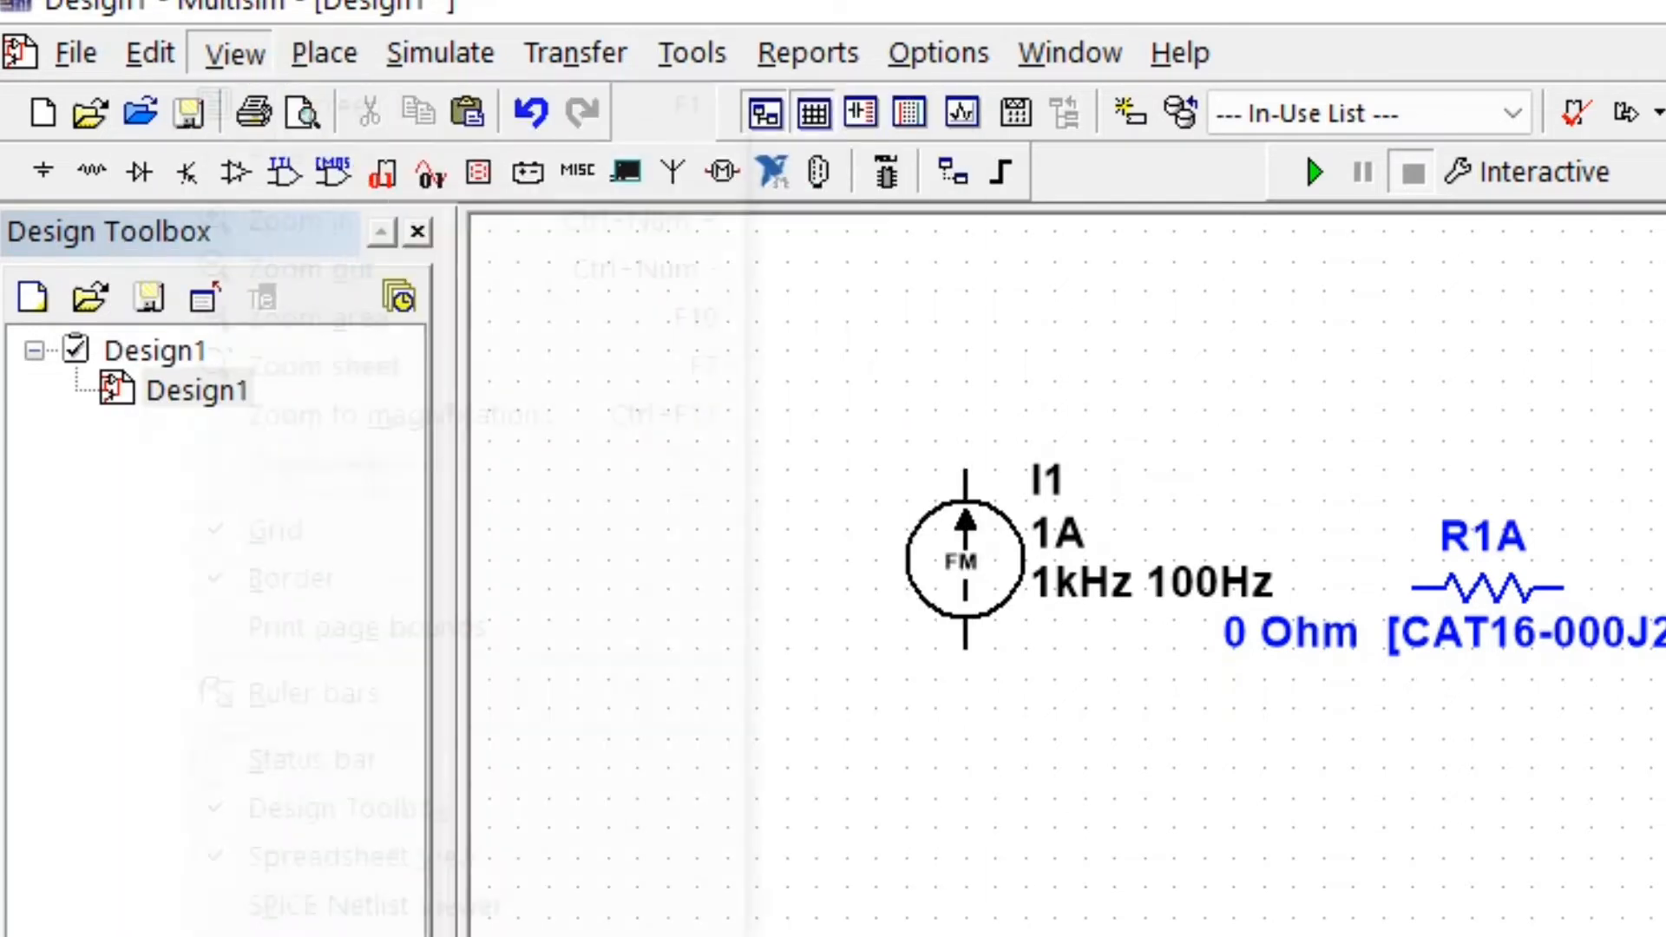
{"action": "key", "text": "Down"}
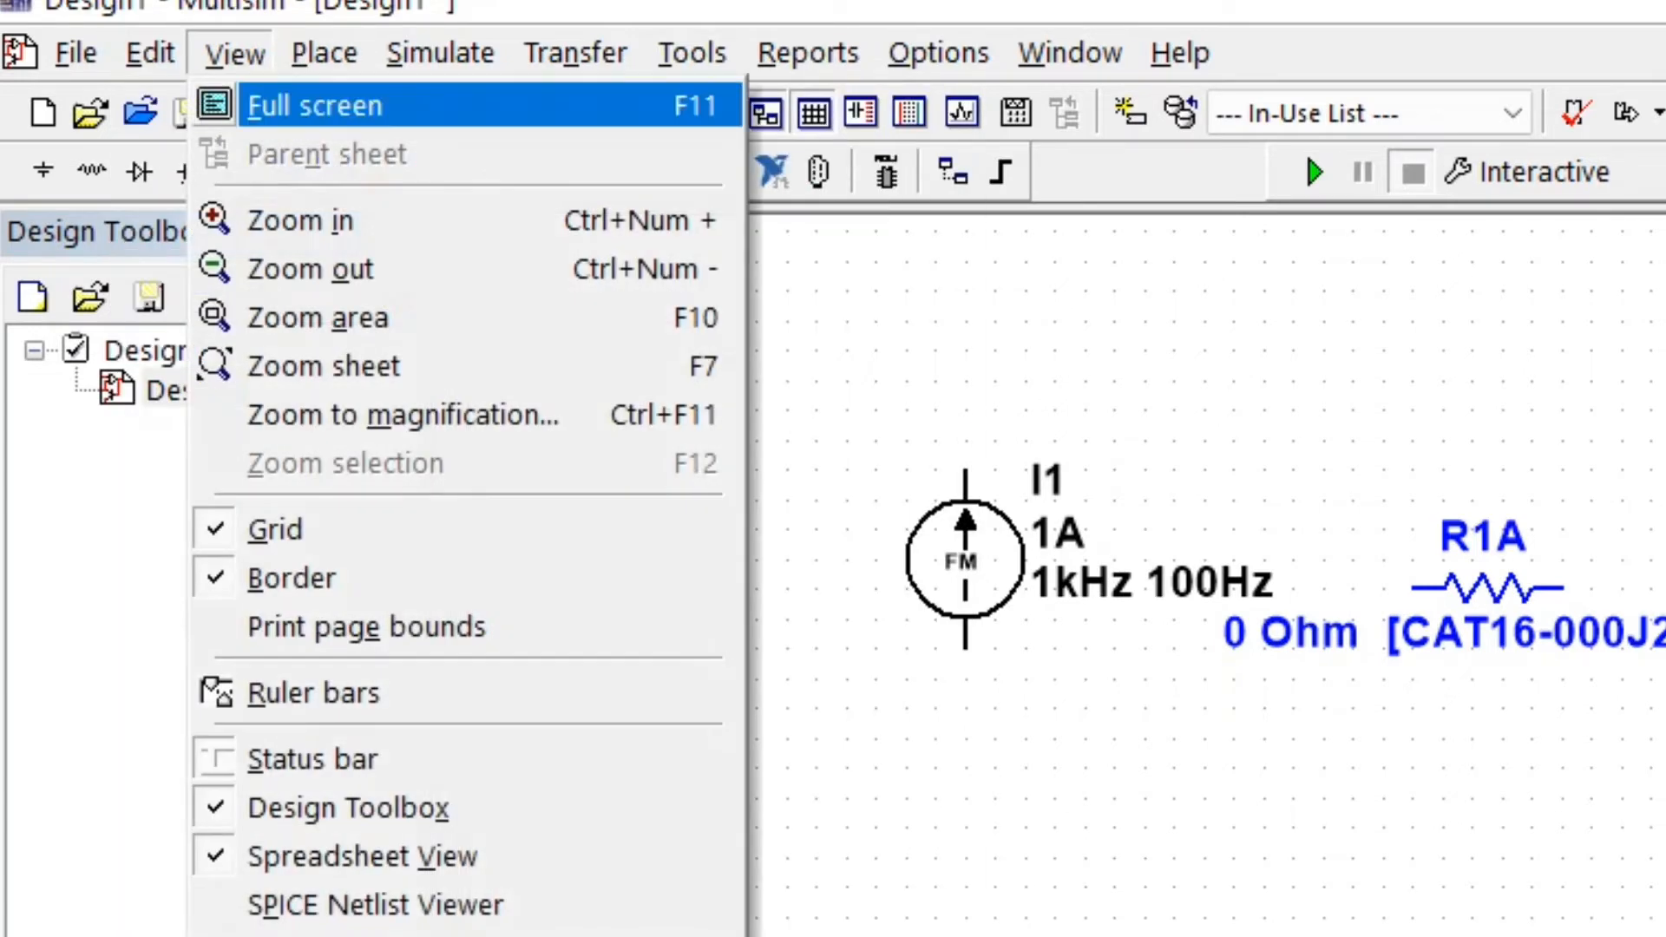
{"action": "key", "text": "Down"}
{"action": "key", "text": "Down"}
{"action": "key", "text": "Down"}
{"action": "key", "text": "Down"}
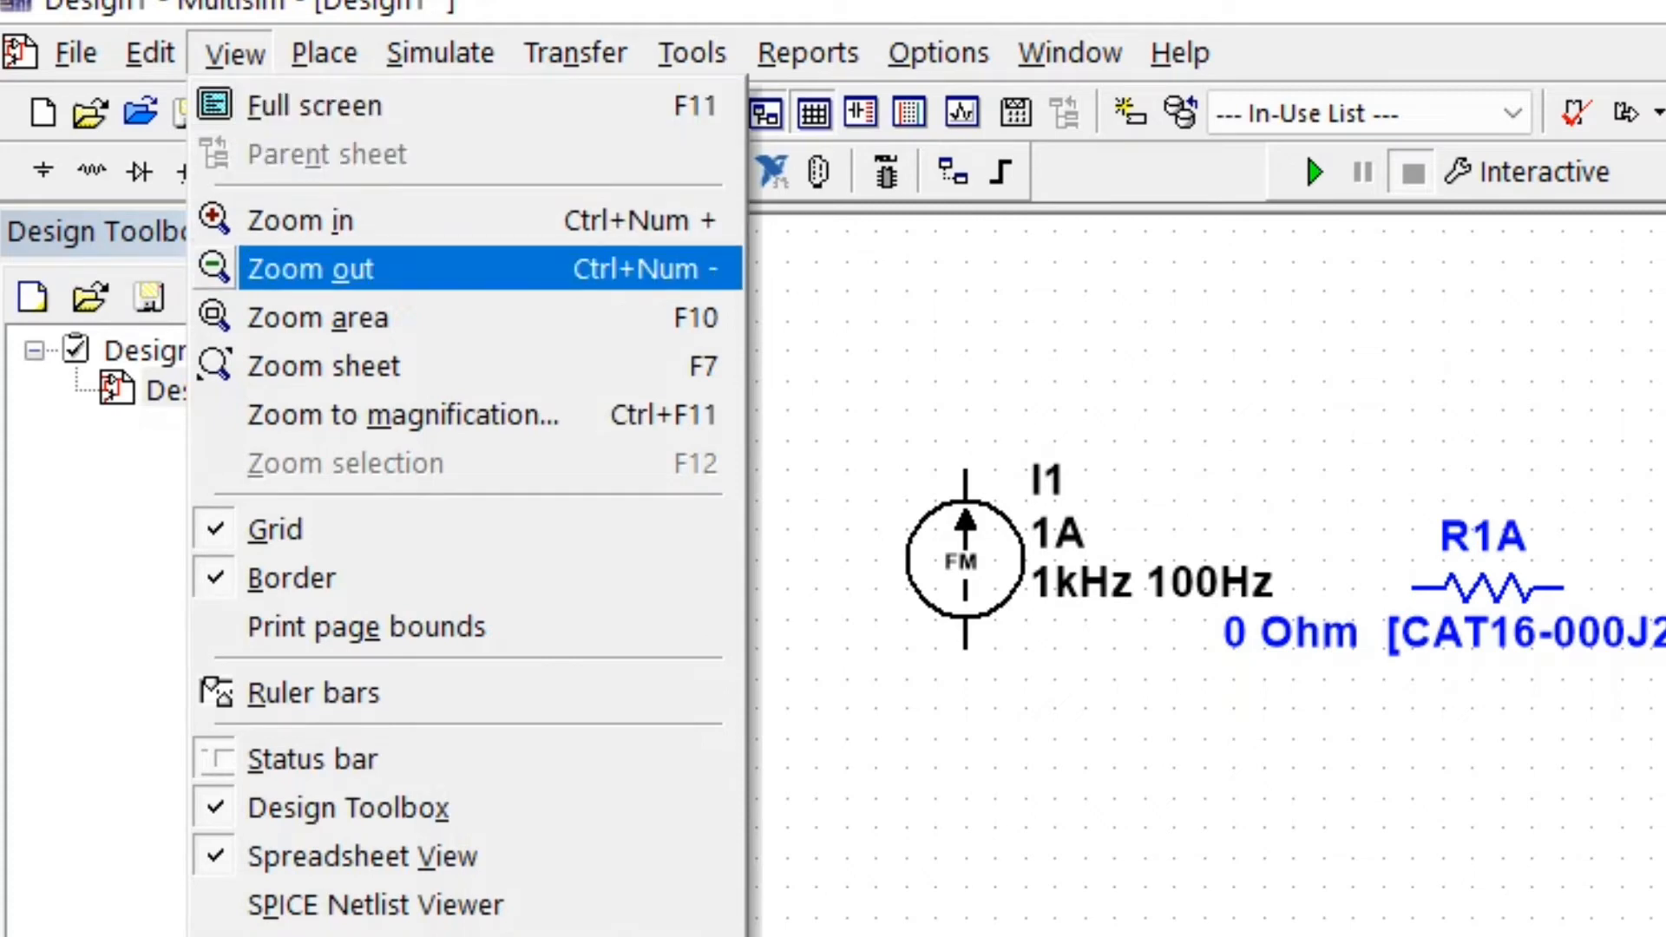
{"action": "key", "text": "Up"}
{"action": "key", "text": "Down"}
{"action": "key", "text": "Down"}
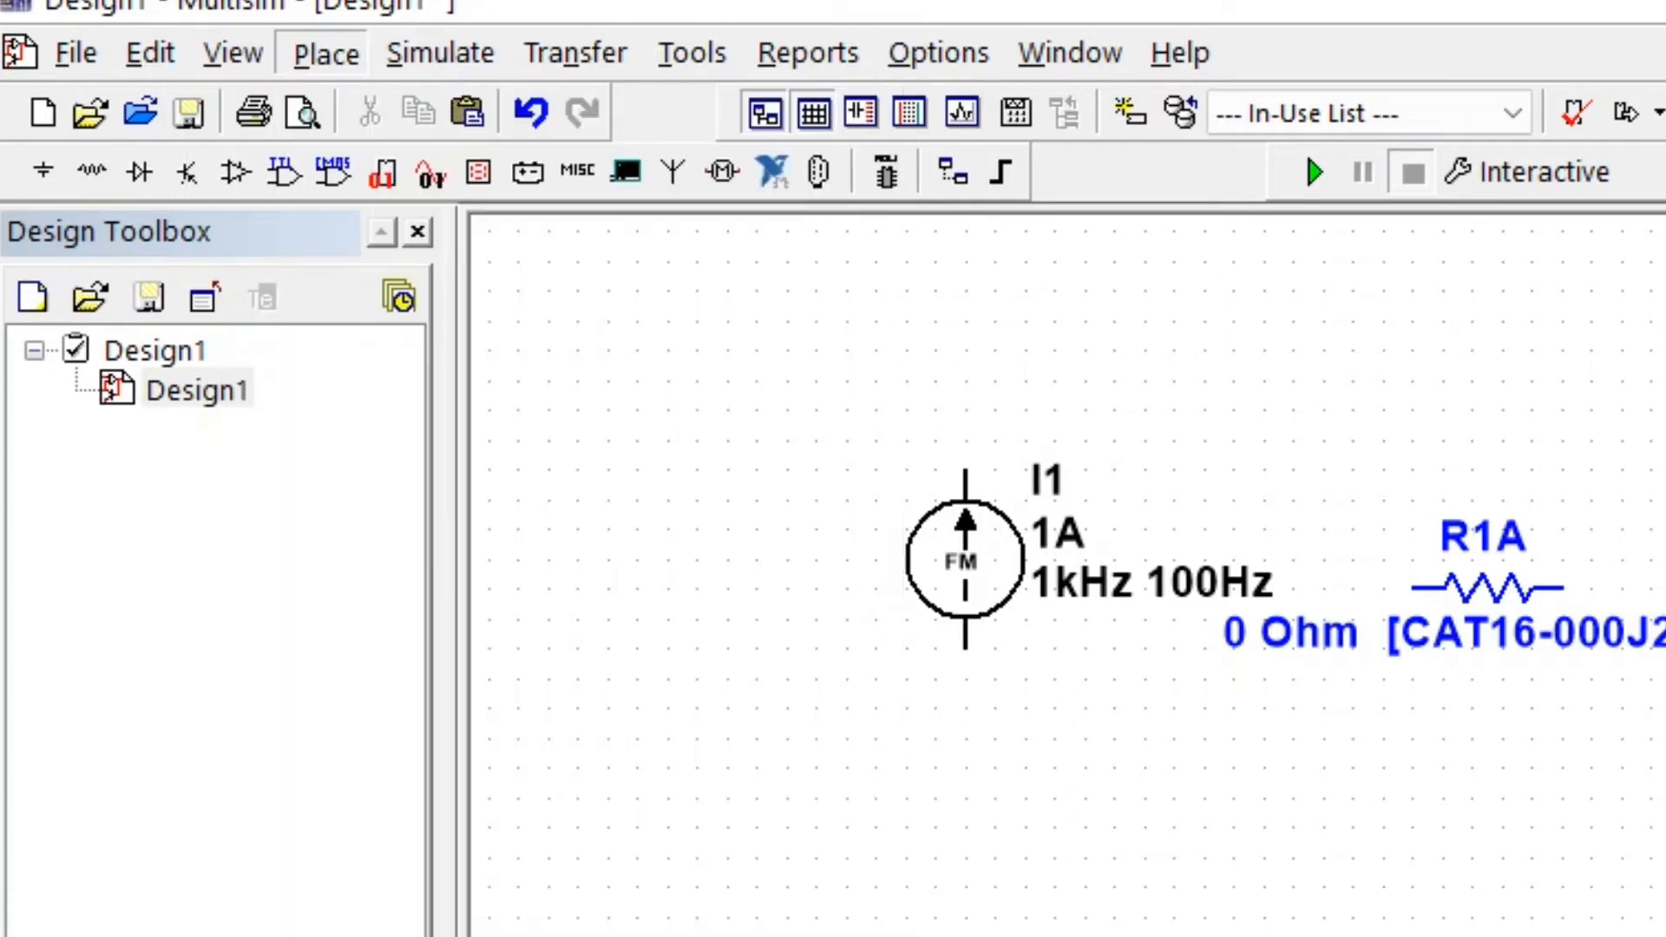
{"action": "mouse_move", "coordinate": [326, 54]}
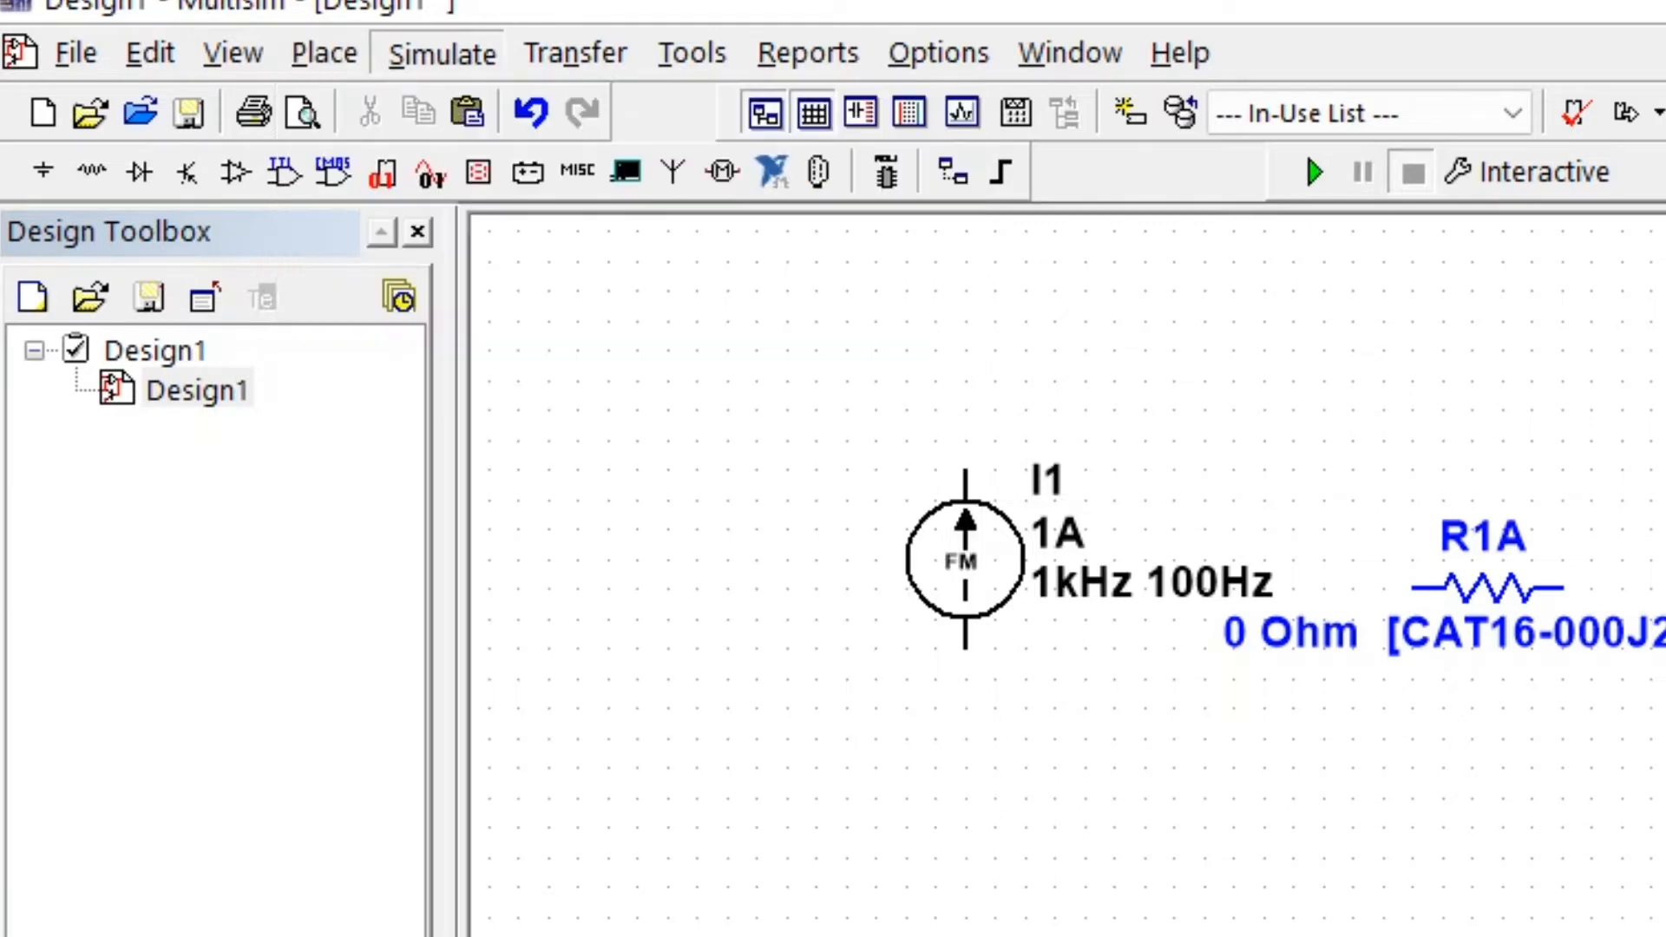
{"action": "mouse_move", "coordinate": [440, 54]}
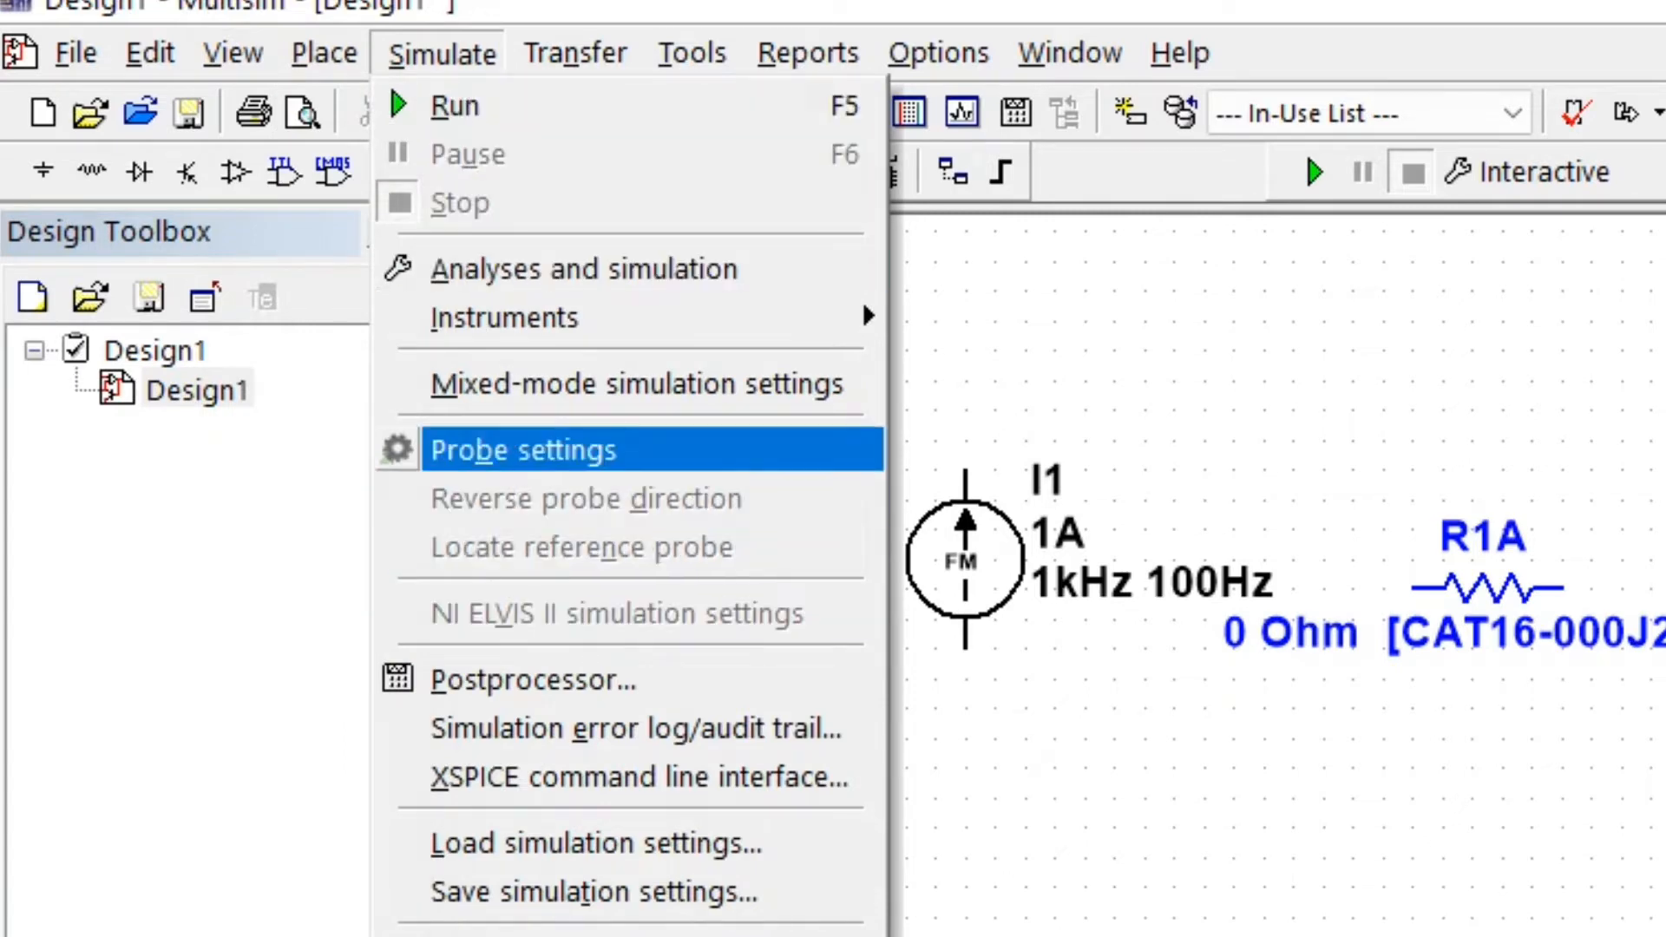
{"action": "key", "text": "Right"}
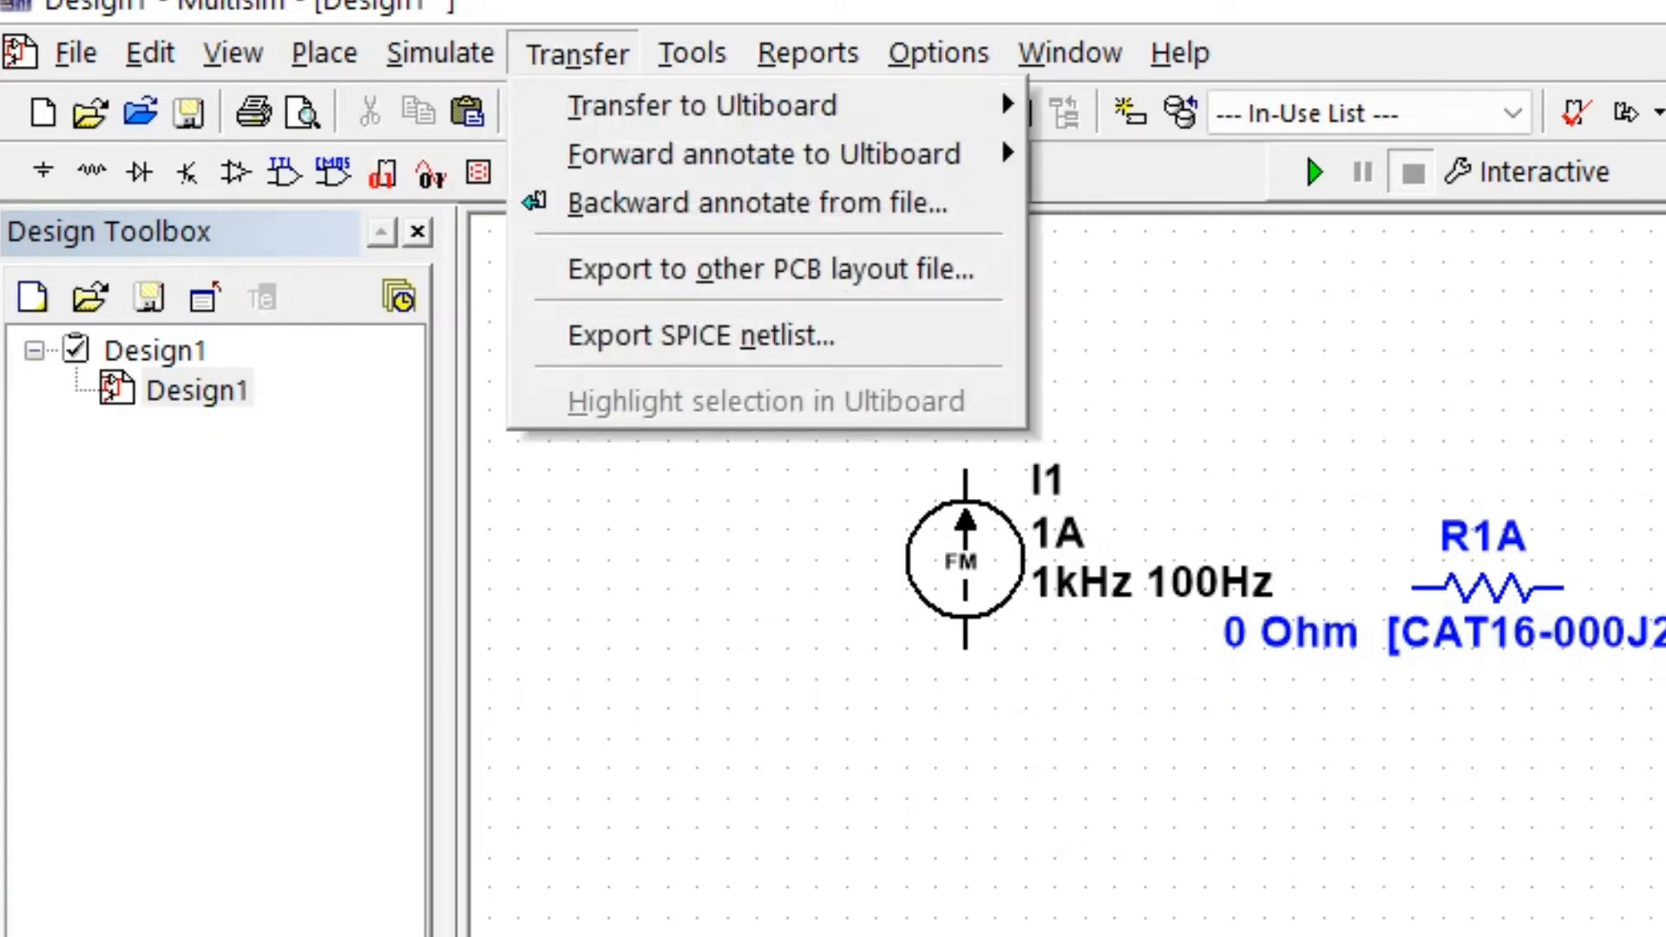
{"action": "key", "text": "Right"}
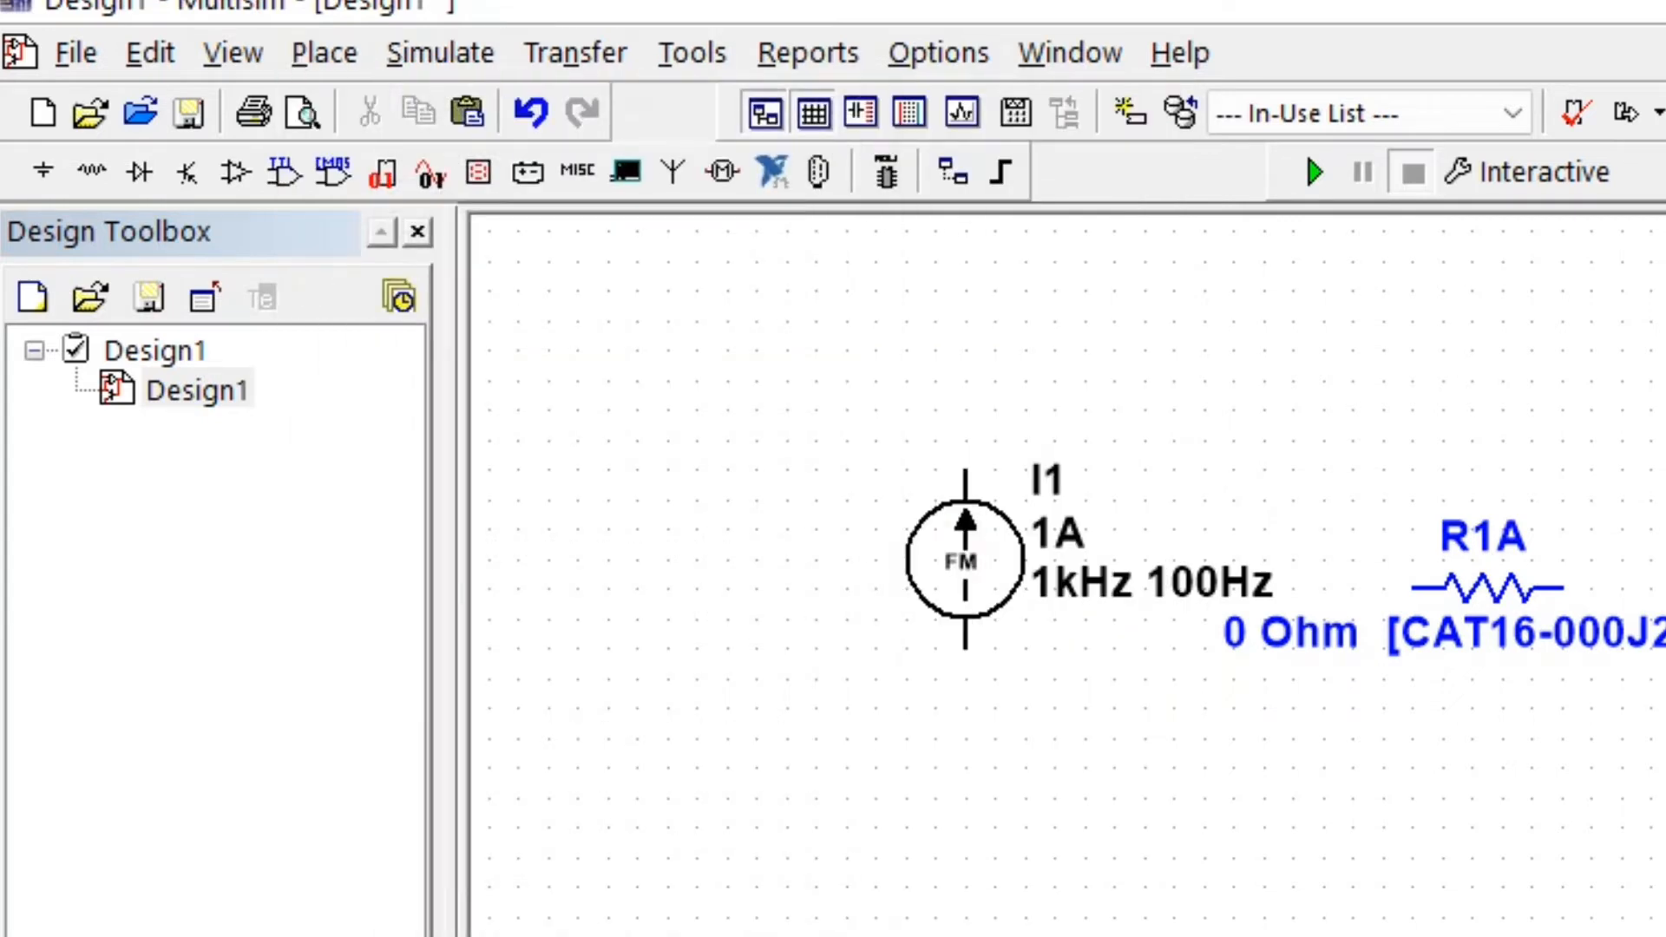
{"action": "mouse_move", "coordinate": [809, 54]}
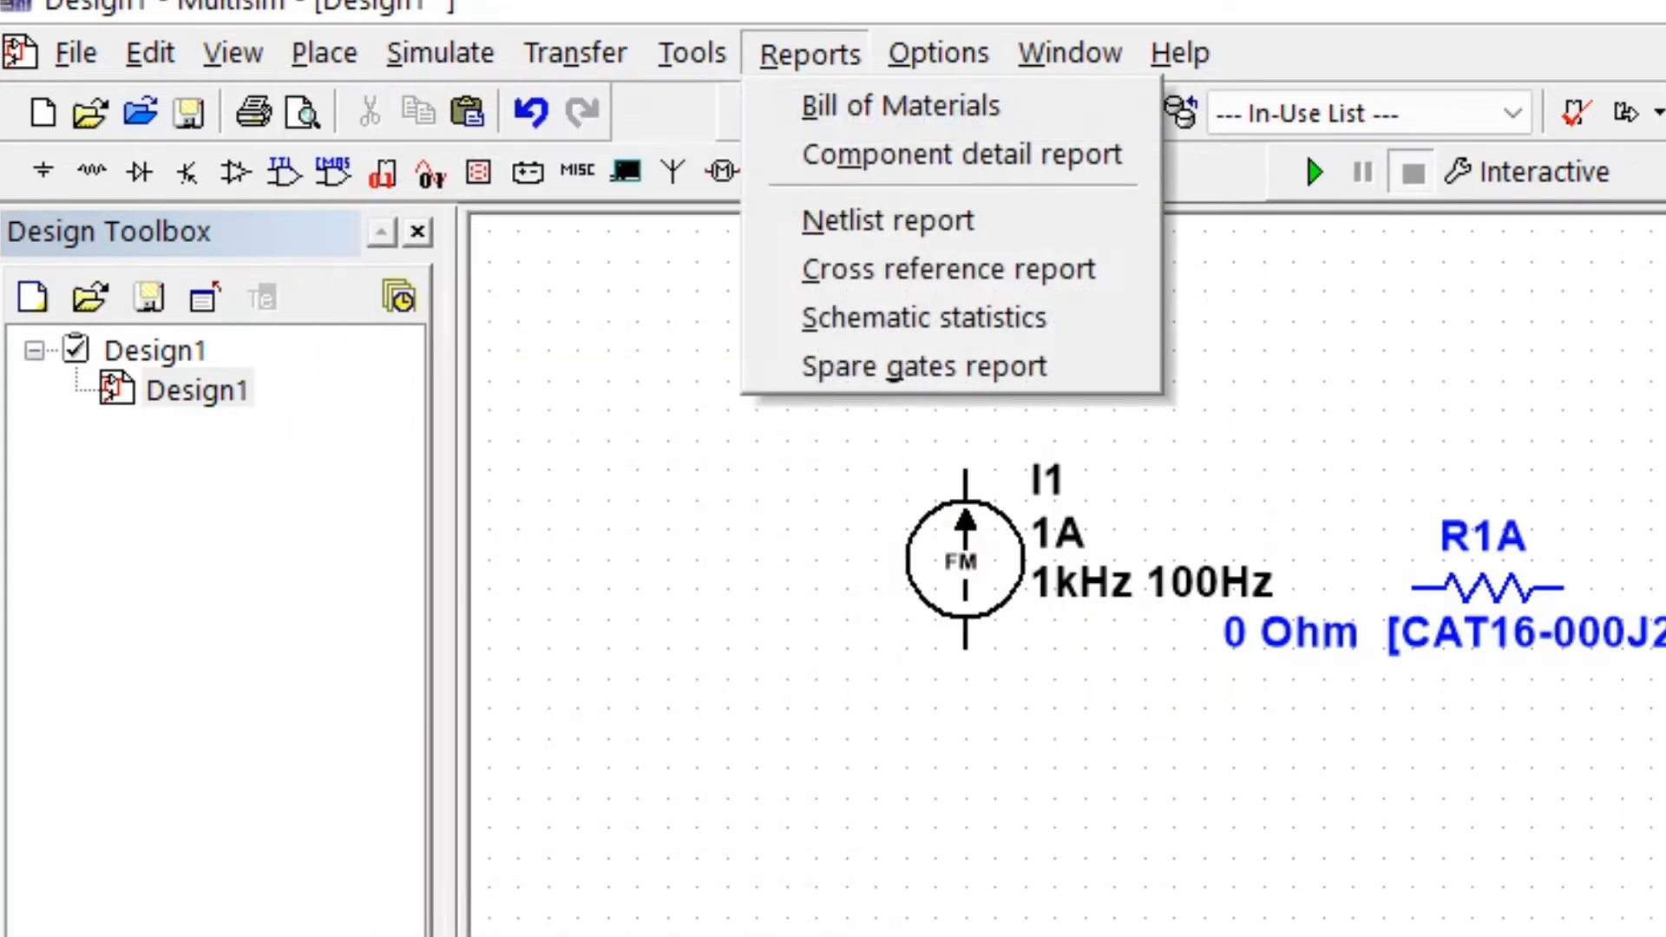
{"action": "key", "text": "Right"}
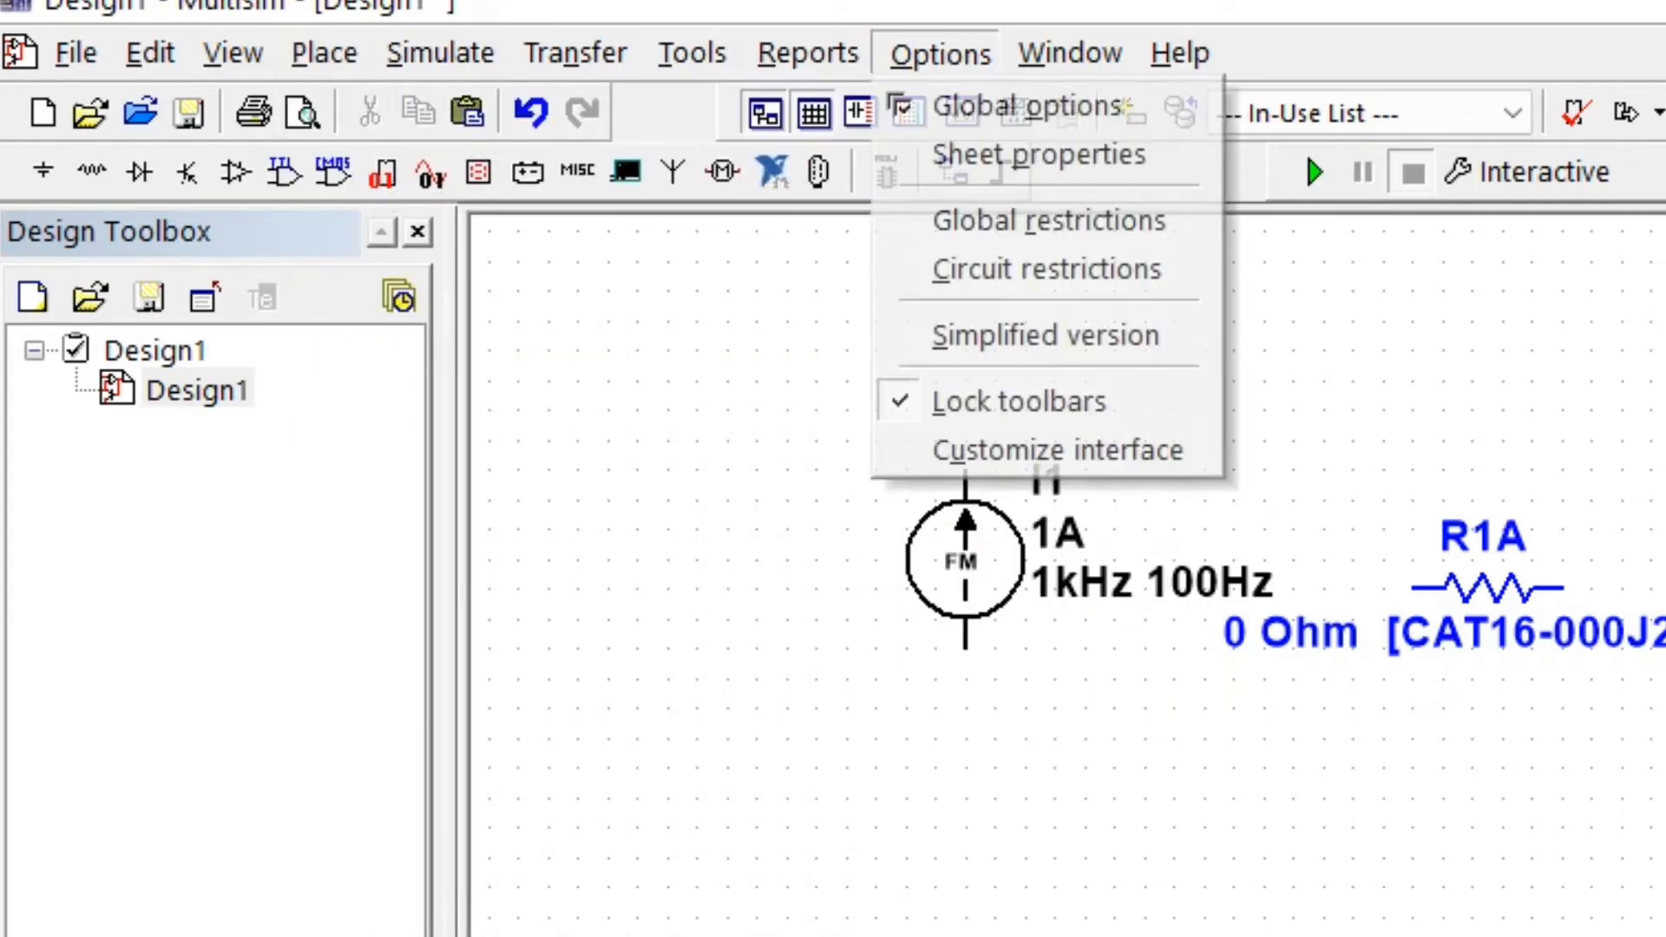
{"action": "key", "text": "Right"}
{"action": "key", "text": "Right"}
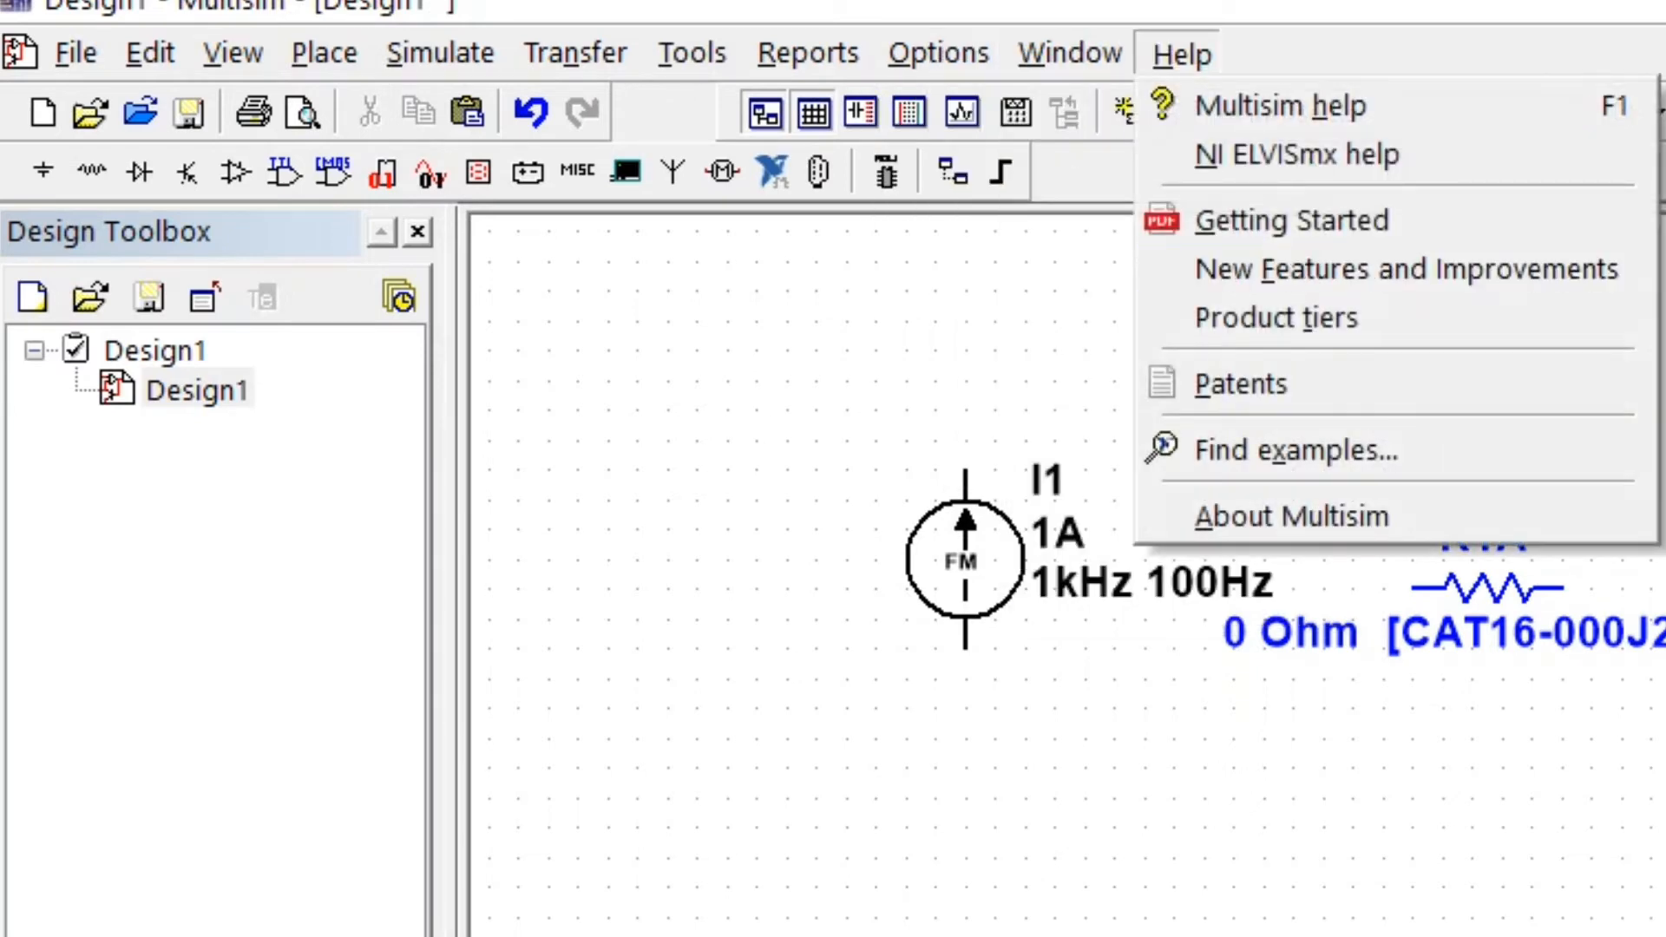
{"action": "scroll", "coordinate": [1067, 576], "scroll_direction": "down", "scroll_amount": 4}
{"action": "key", "text": "Escape"}
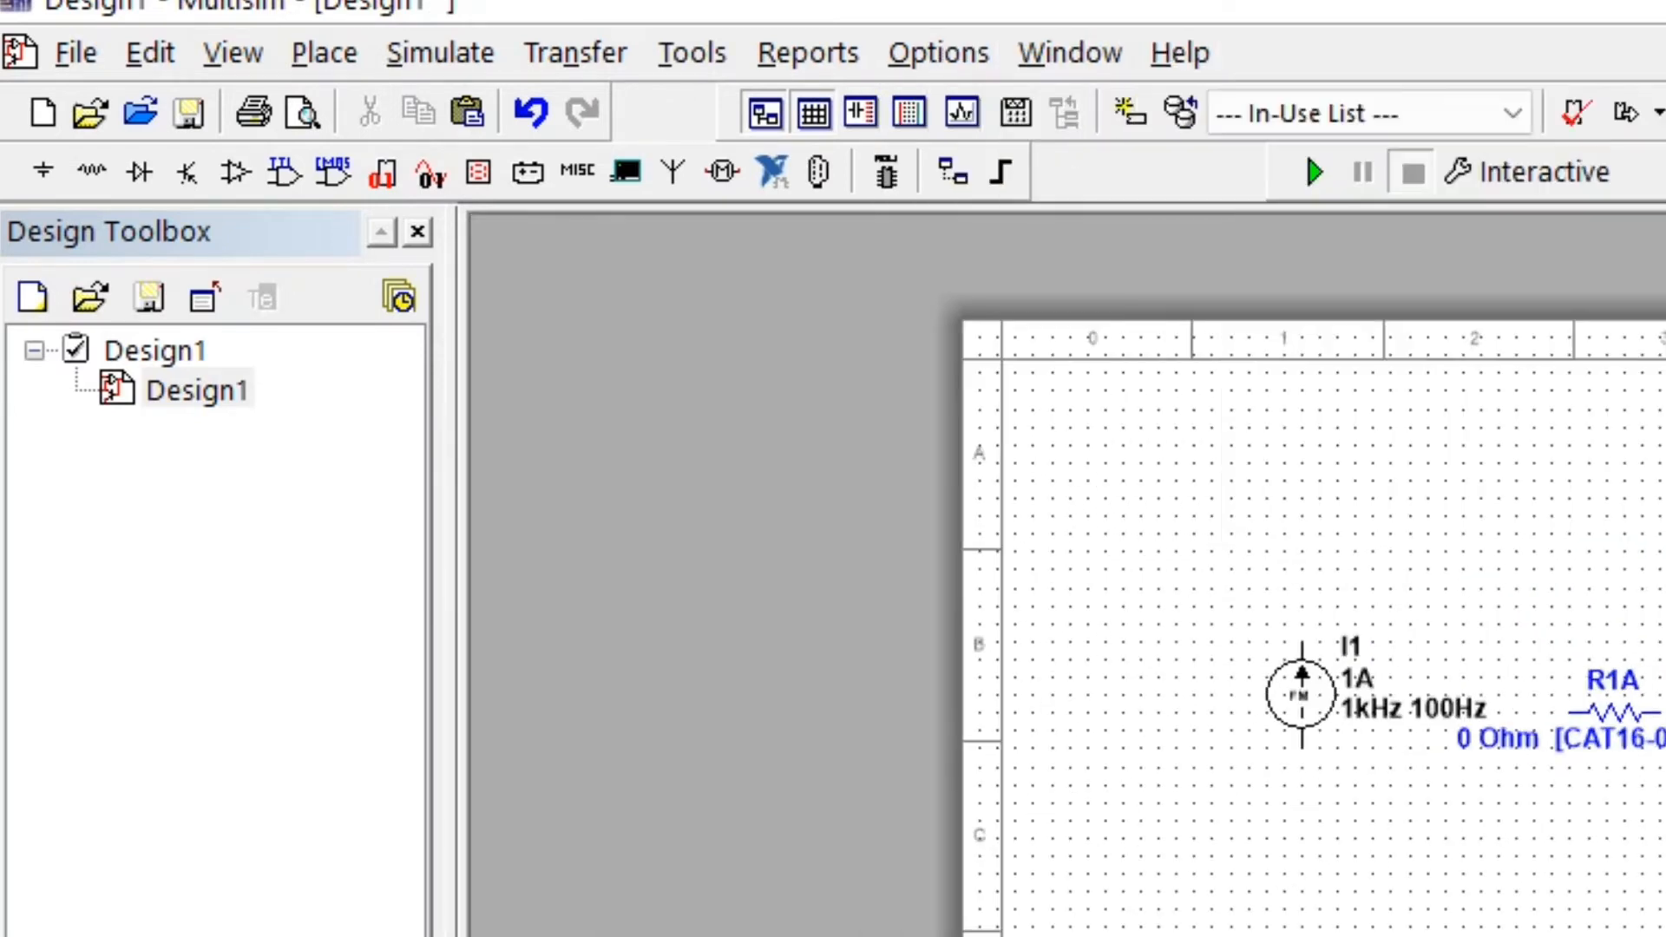
{"action": "scroll", "coordinate": [1034, 833], "scroll_direction": "up", "scroll_amount": 6}
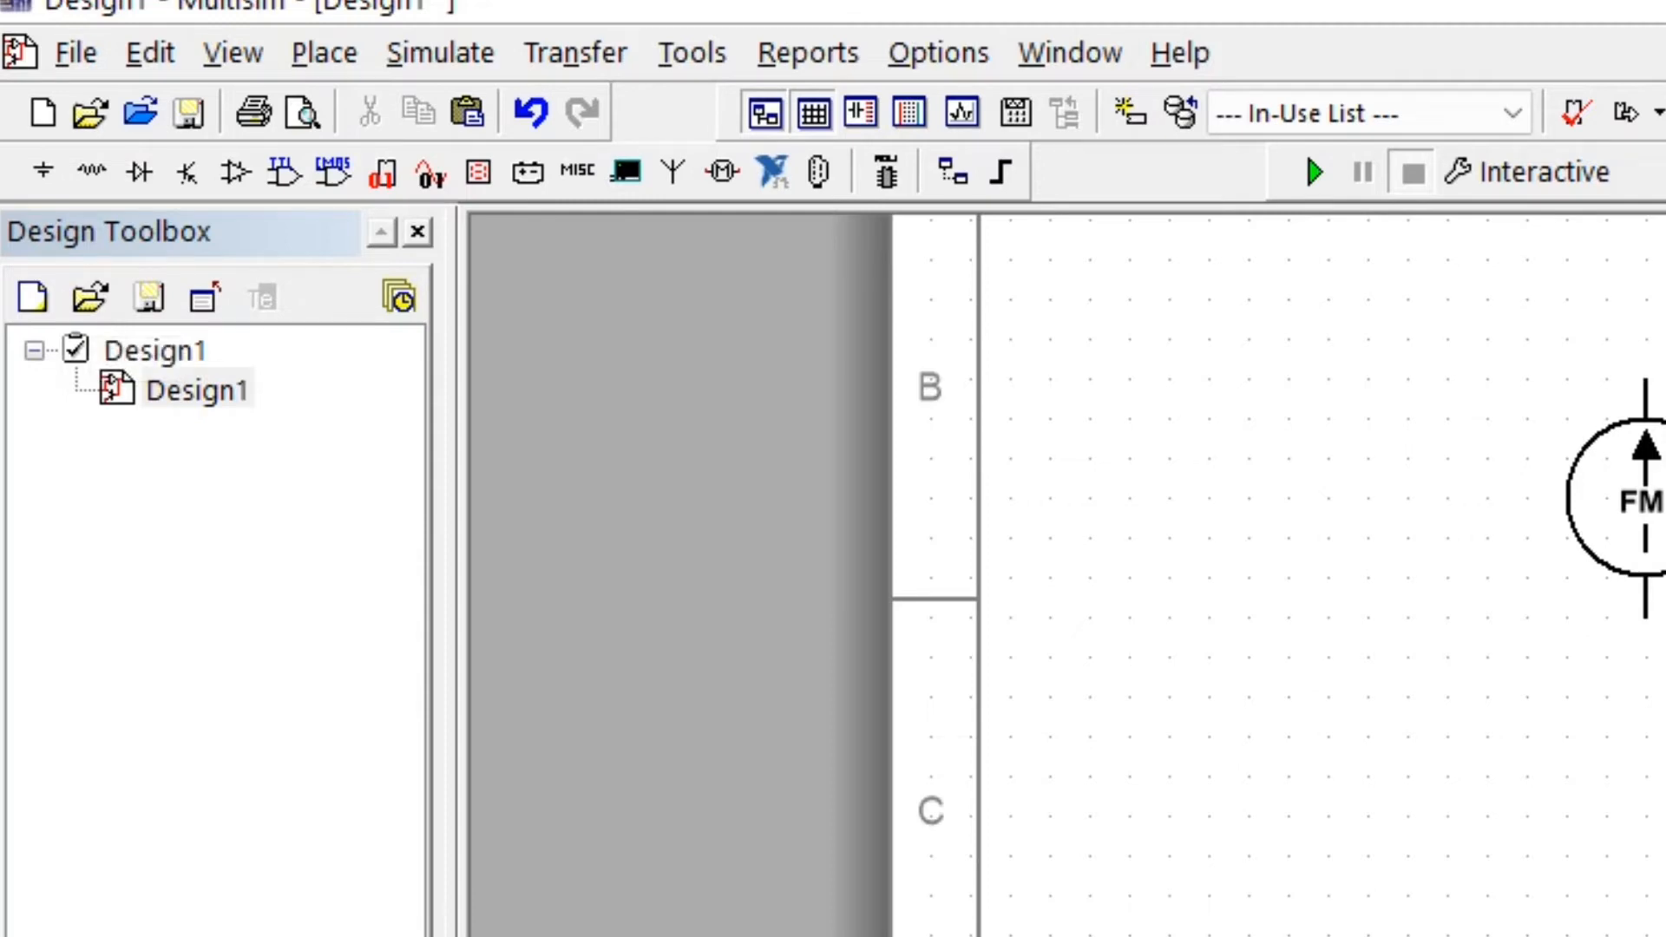
- Open the Difference Amplifier design from the Multisim folder on the Holmium Technologies (D:) drive
{"action": "left_click", "coordinate": [89, 297]}
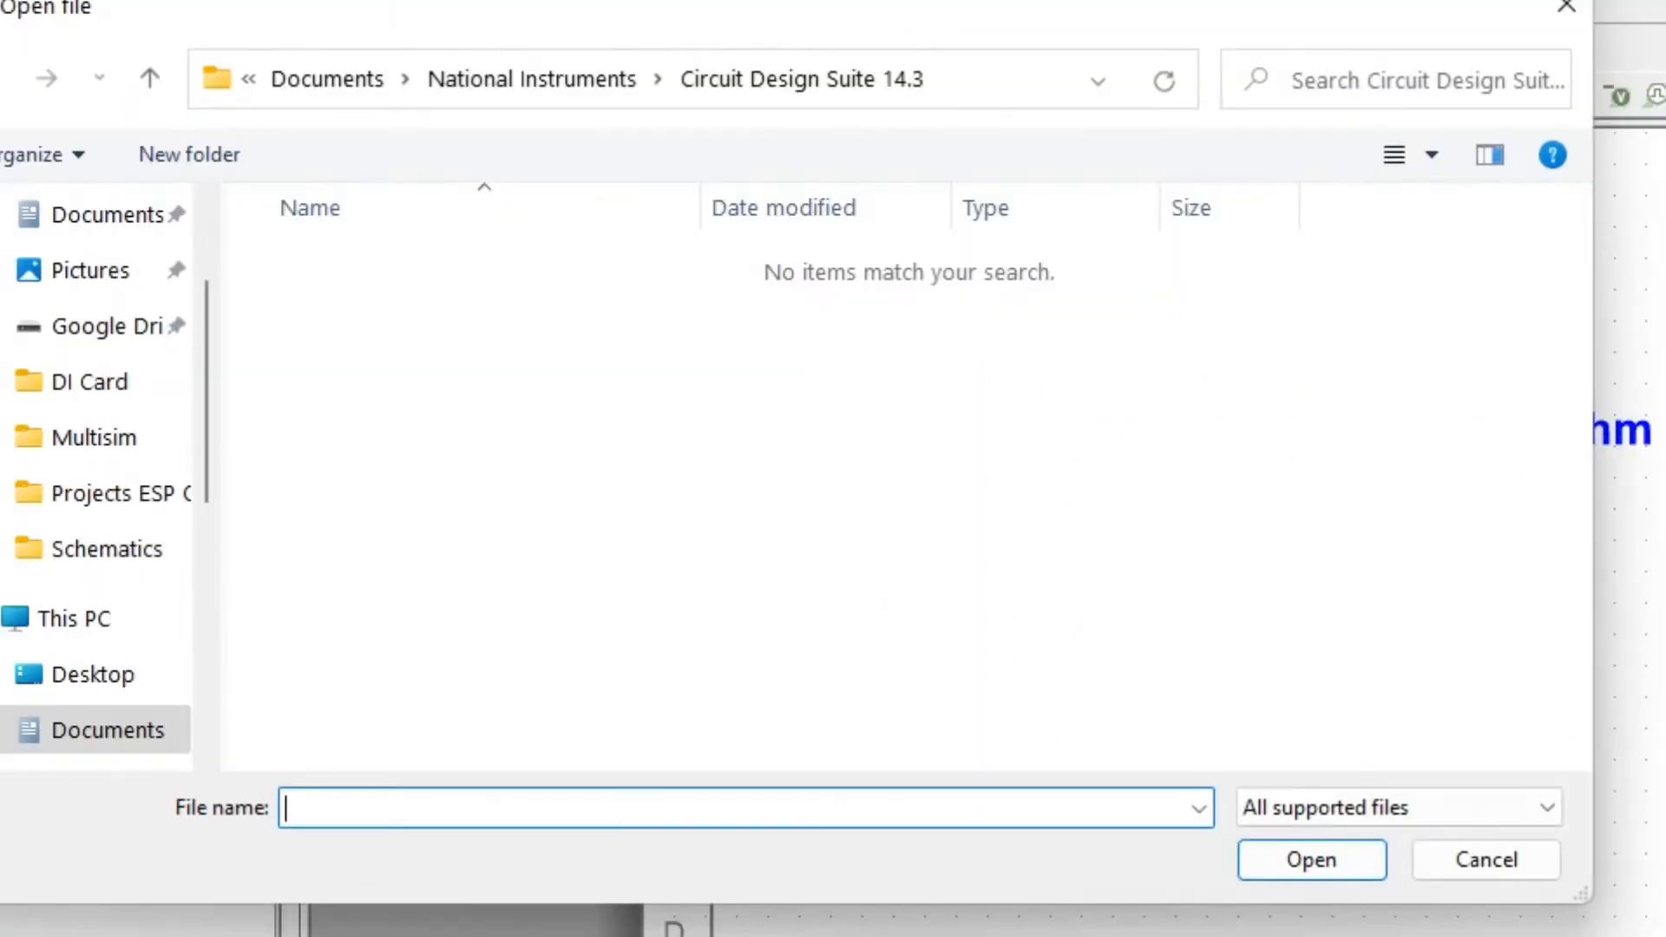
{"action": "scroll", "coordinate": [95, 674], "scroll_direction": "down", "scroll_amount": 1}
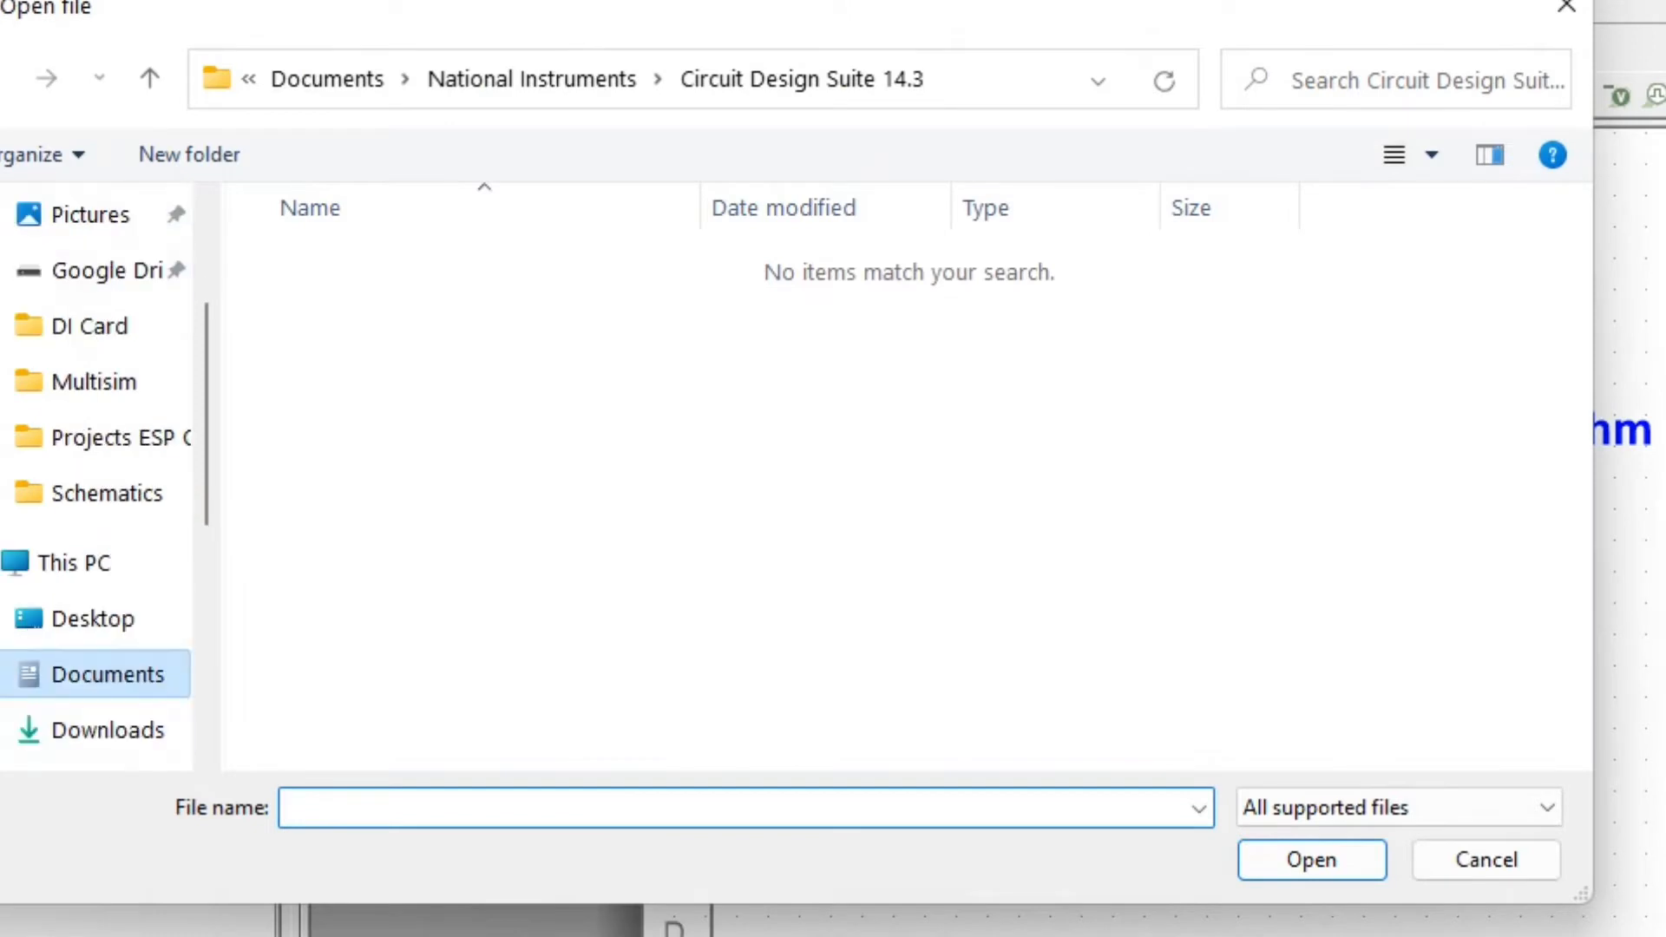
{"action": "scroll", "coordinate": [96, 605], "scroll_direction": "down", "scroll_amount": 3}
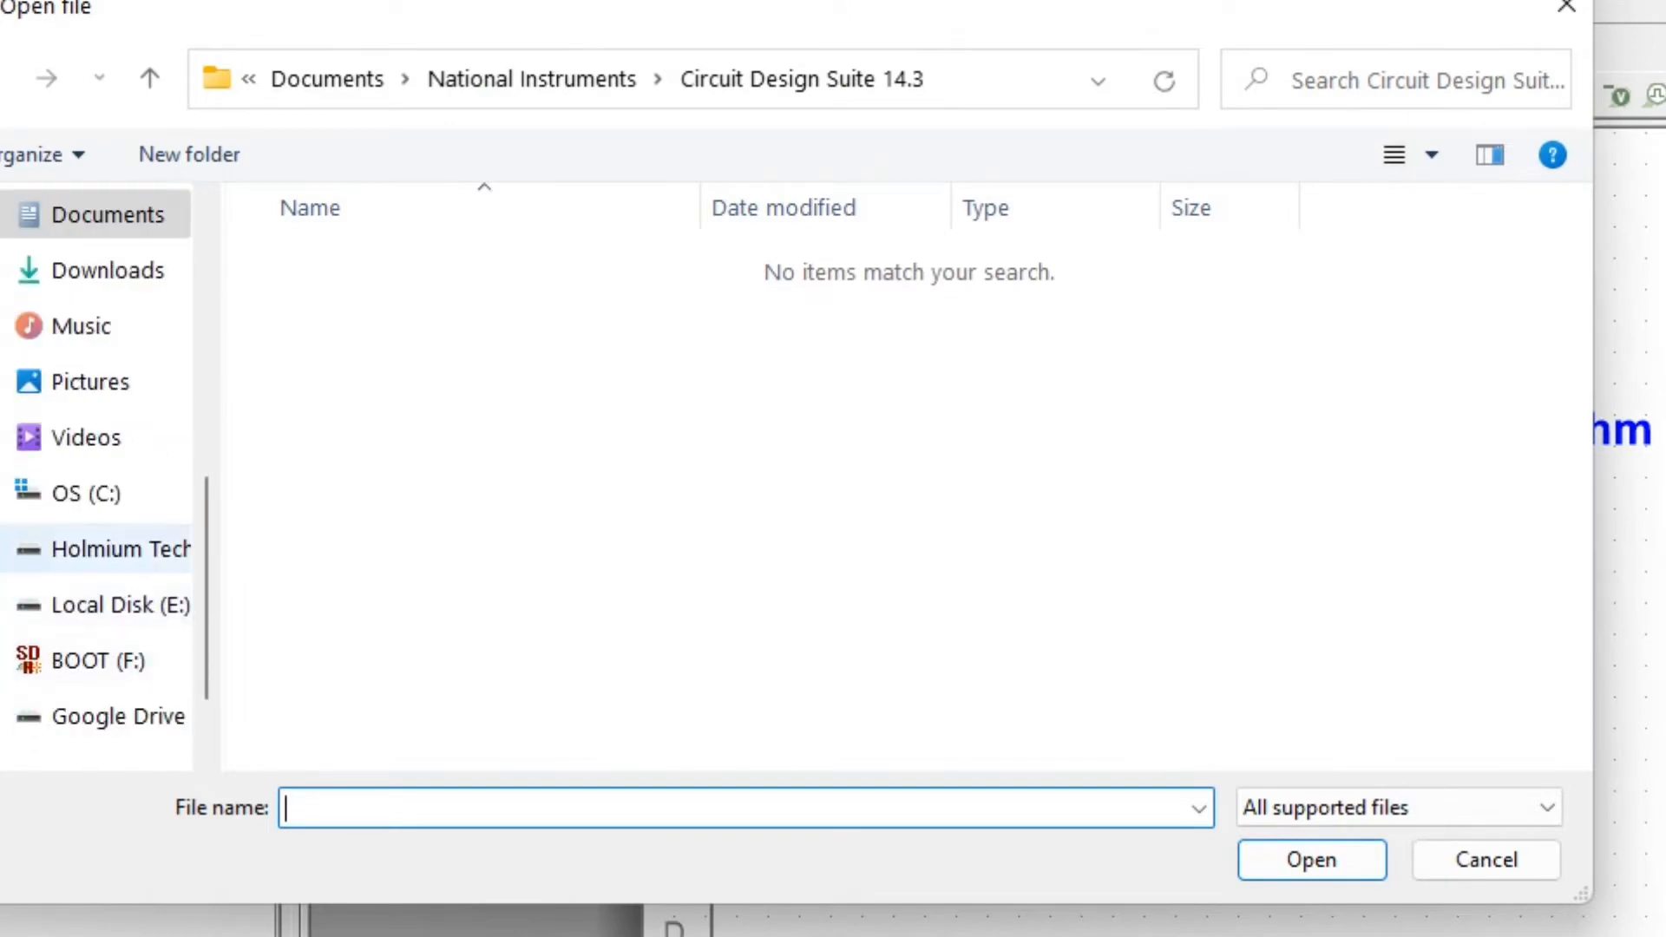
{"action": "left_click", "coordinate": [104, 549]}
{"action": "scroll", "coordinate": [503, 647], "scroll_direction": "down", "scroll_amount": 2}
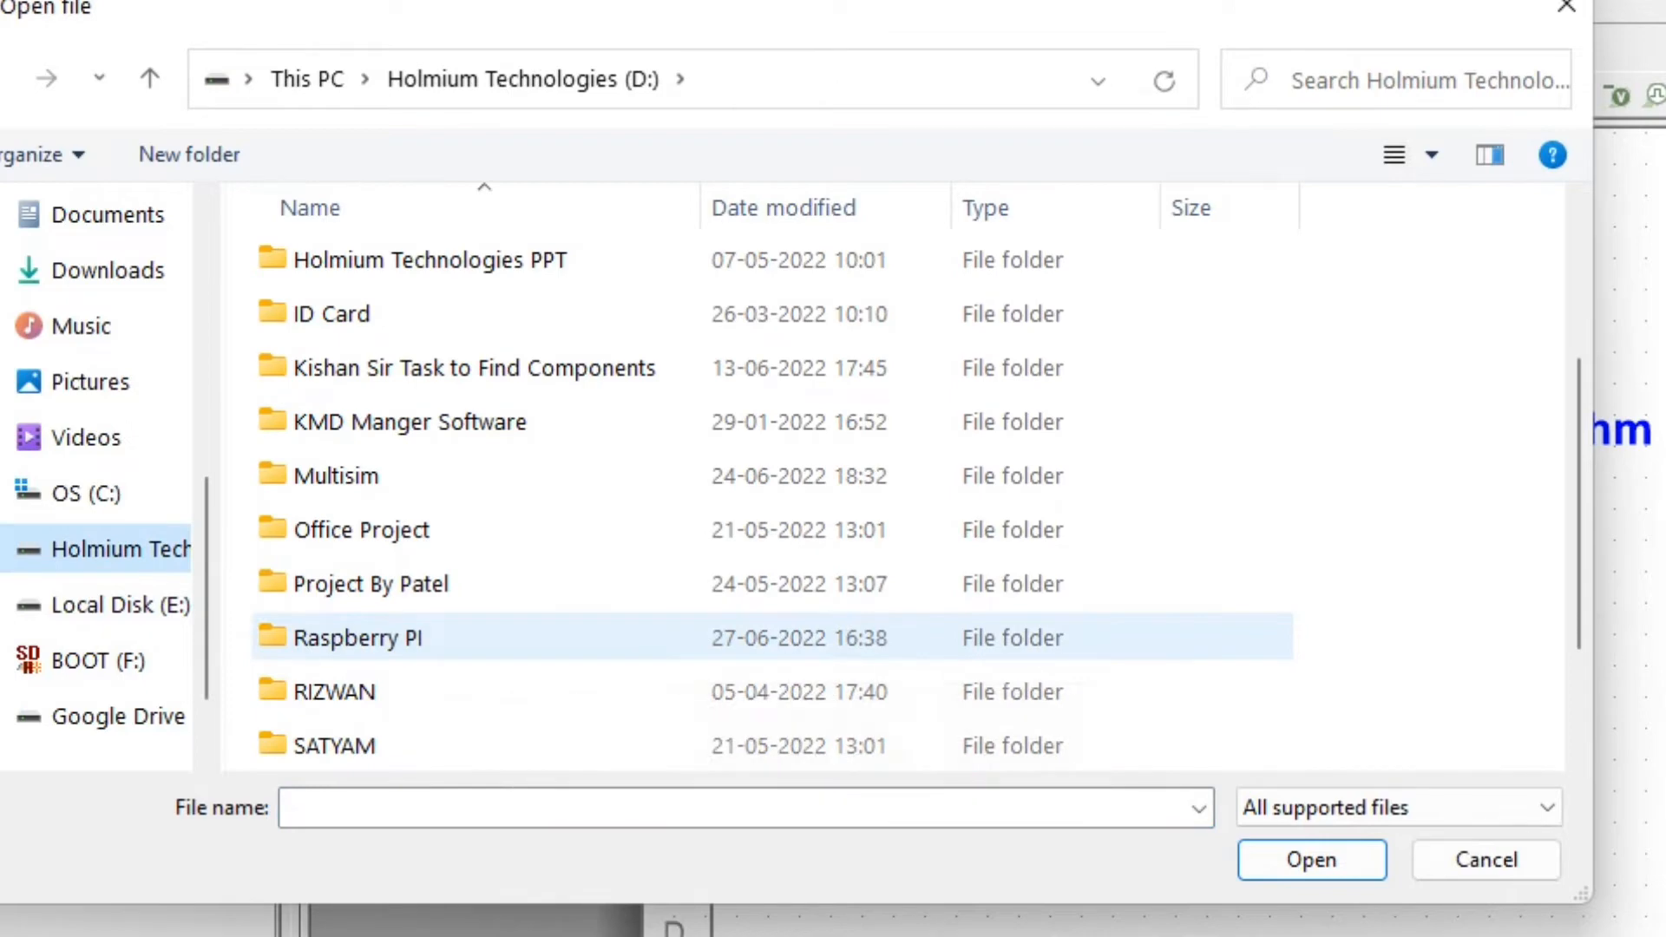
{"action": "scroll", "coordinate": [503, 694], "scroll_direction": "down", "scroll_amount": 1}
{"action": "scroll", "coordinate": [503, 694], "scroll_direction": "up", "scroll_amount": 3}
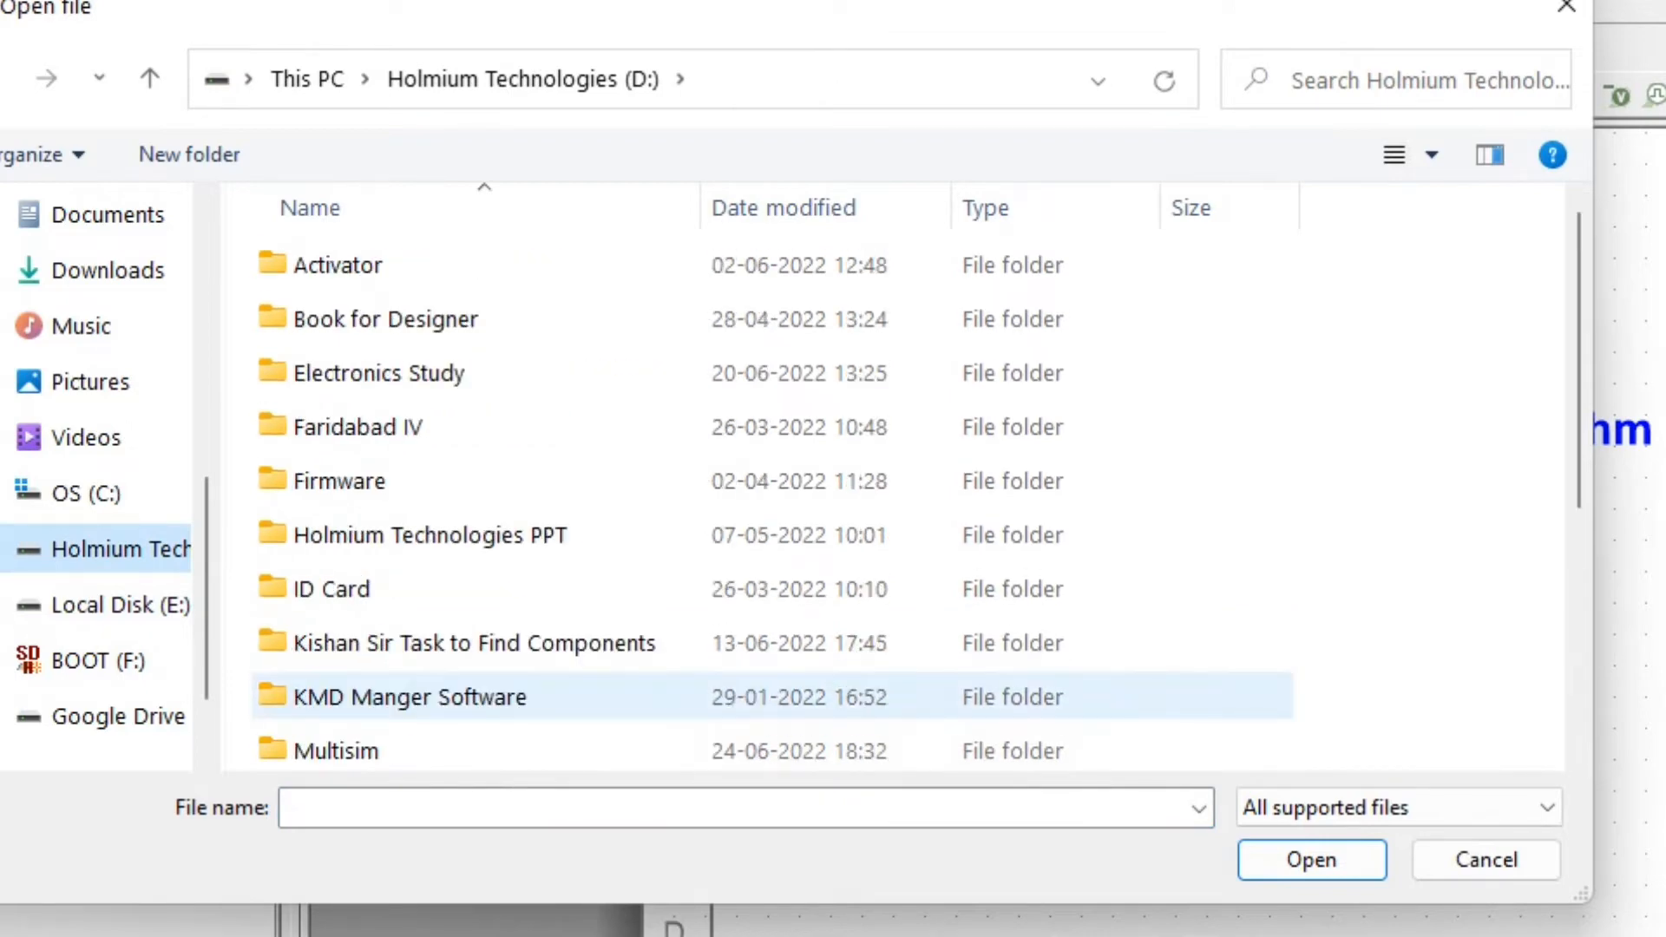
{"action": "double_click", "coordinate": [347, 751]}
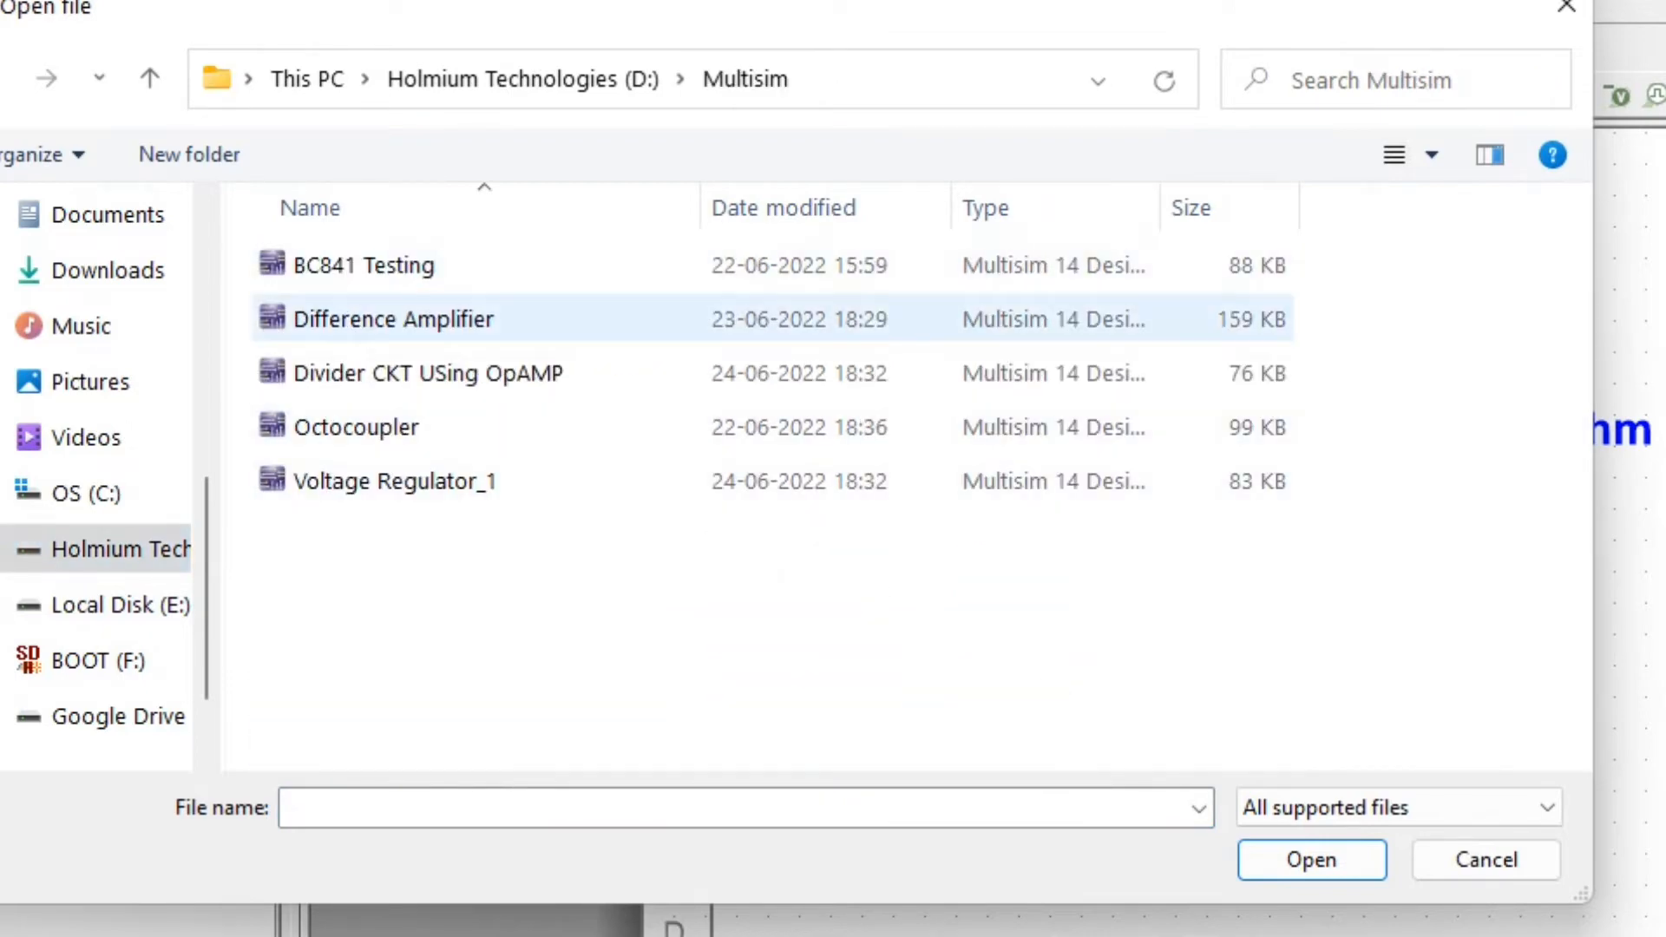
{"action": "double_click", "coordinate": [393, 318]}
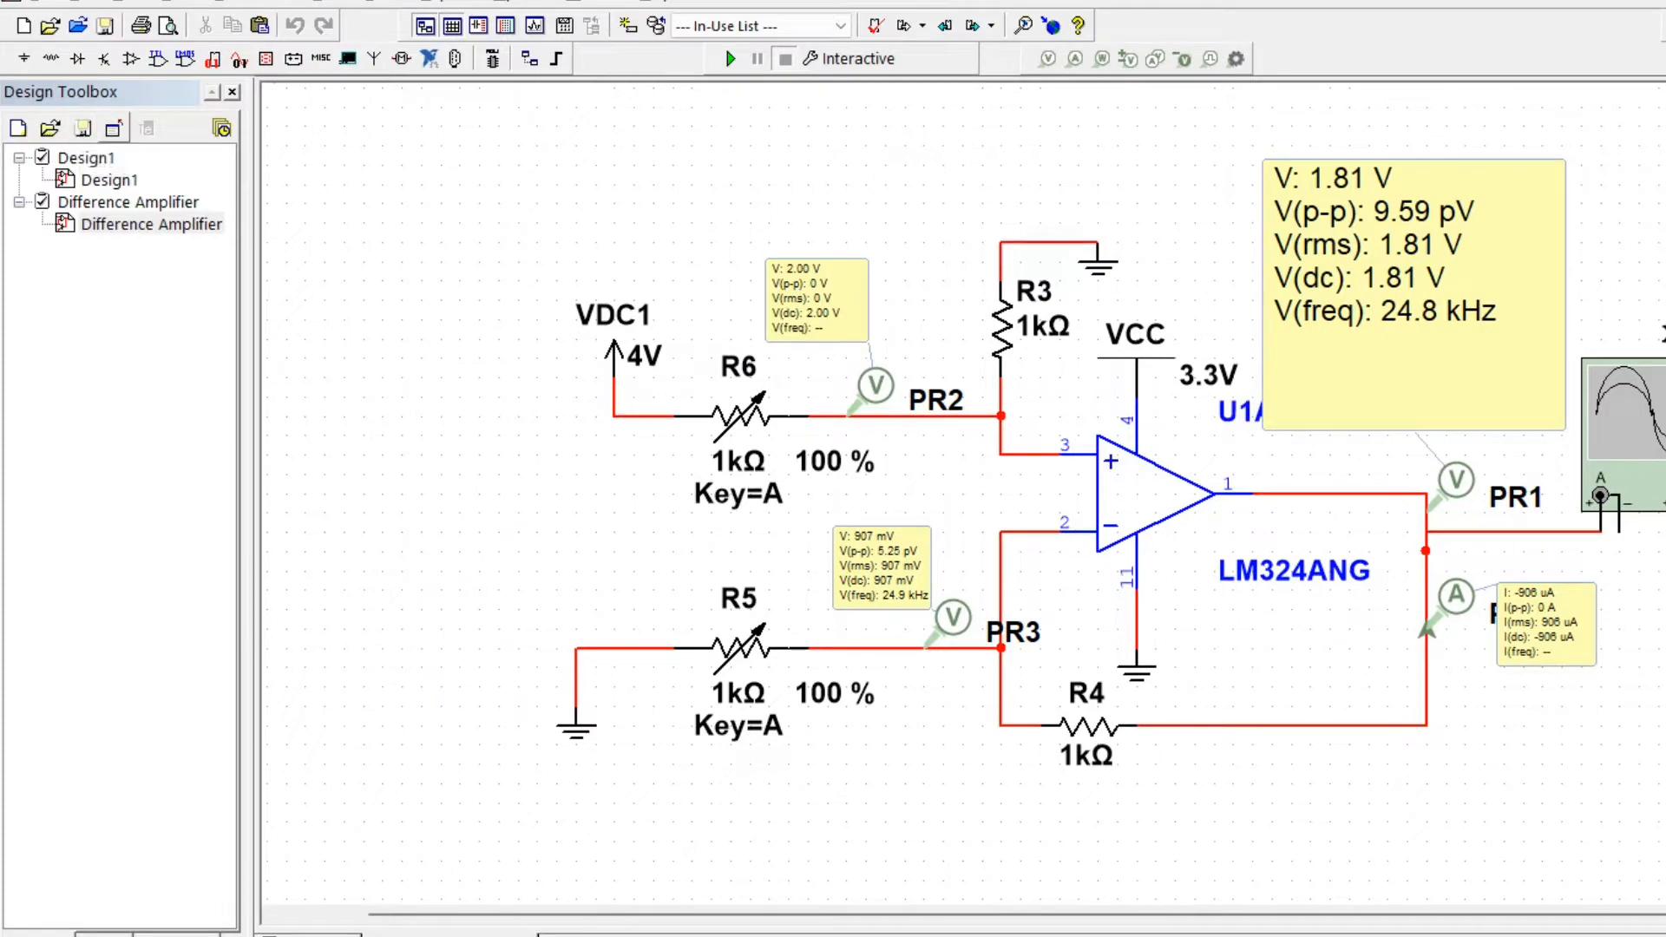
- Examine the Difference Amplifier circuit, including the variable resistors, the LM324ANG op-amp, the probes and the oscilloscope
{"action": "scroll", "coordinate": [833, 485], "scroll_direction": "down", "scroll_amount": 1}
{"action": "scroll", "coordinate": [1181, 503], "scroll_direction": "up", "scroll_amount": 2}
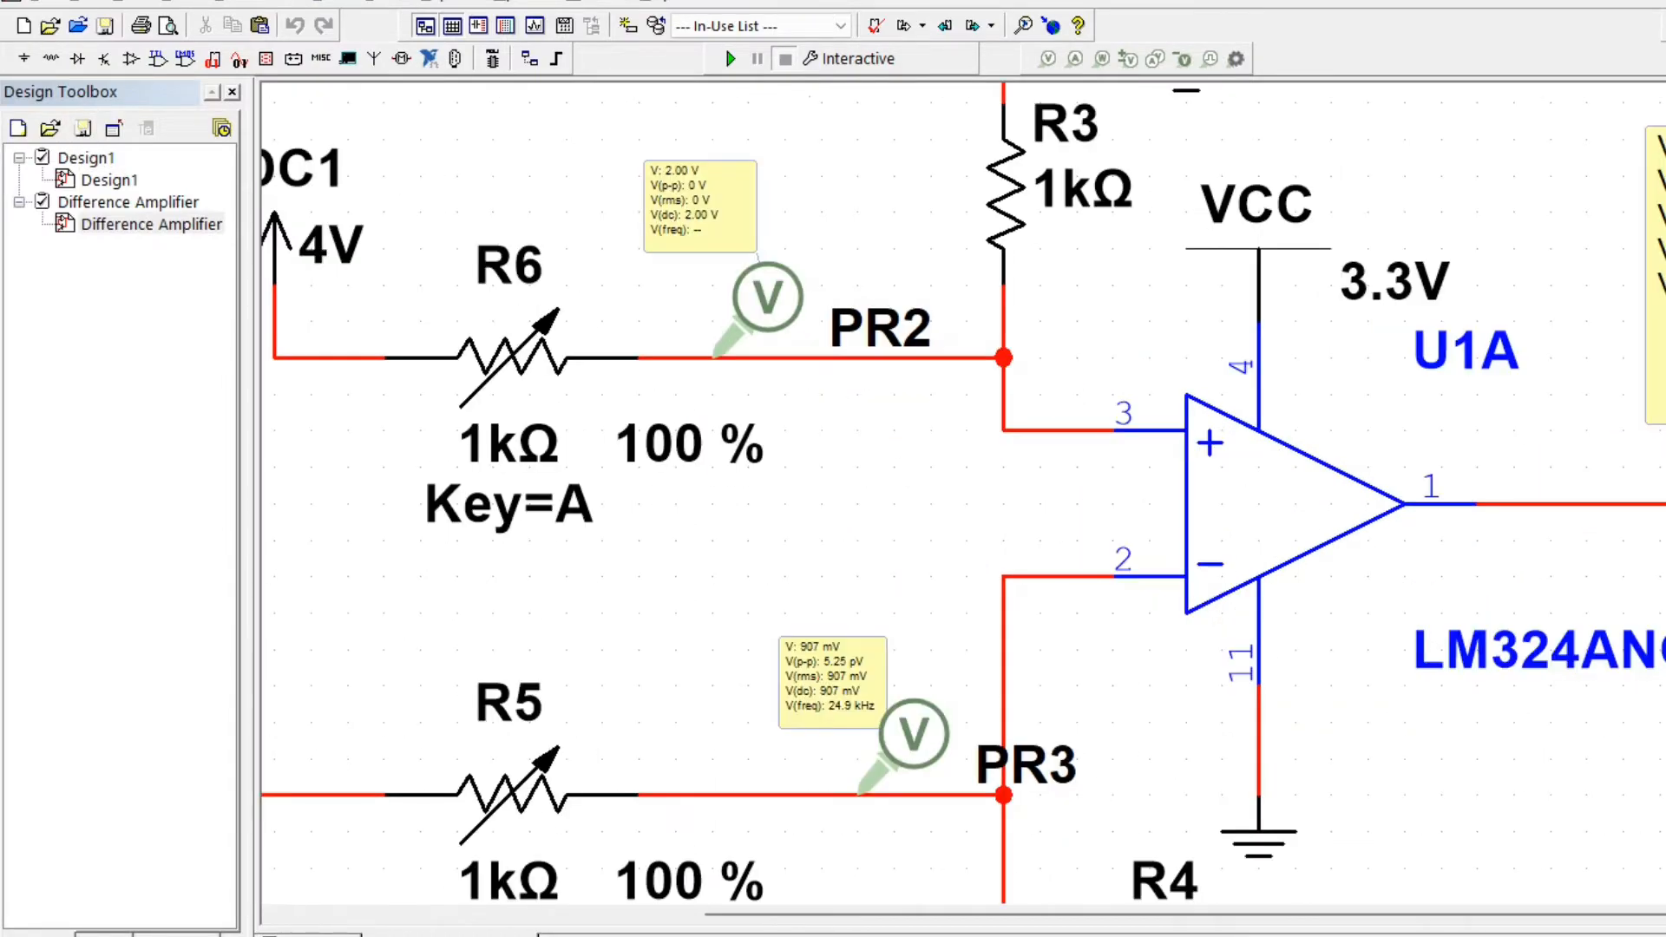
{"action": "scroll", "coordinate": [1277, 495], "scroll_direction": "down", "scroll_amount": 3}
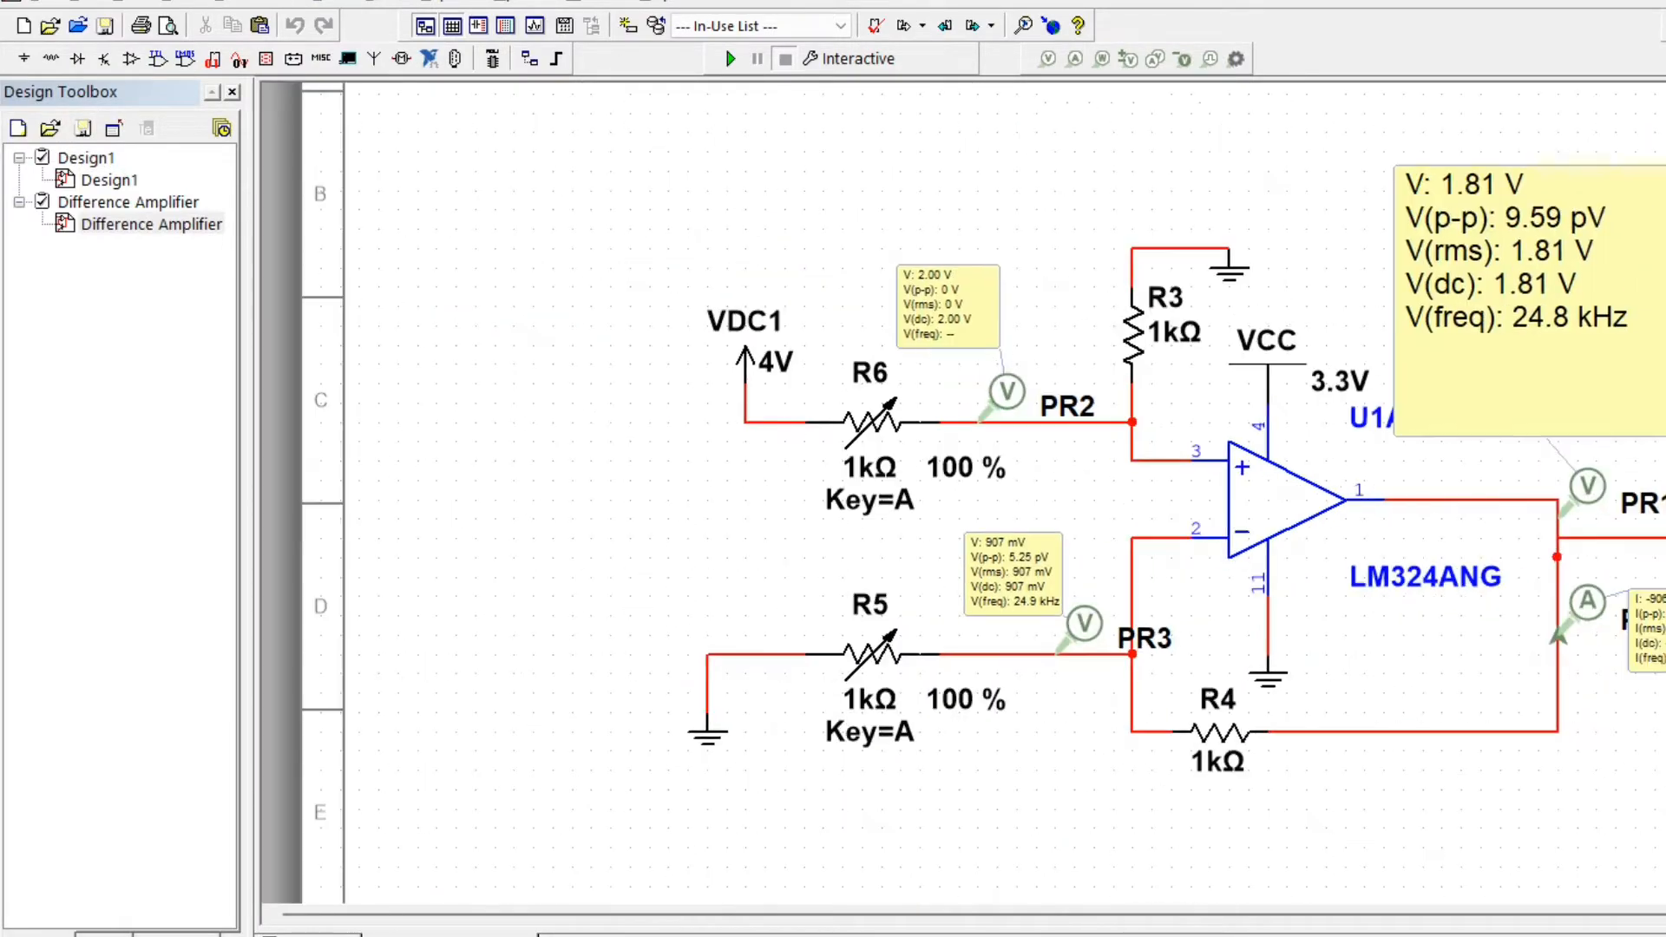
{"action": "scroll", "coordinate": [1284, 494], "scroll_direction": "up", "scroll_amount": 1}
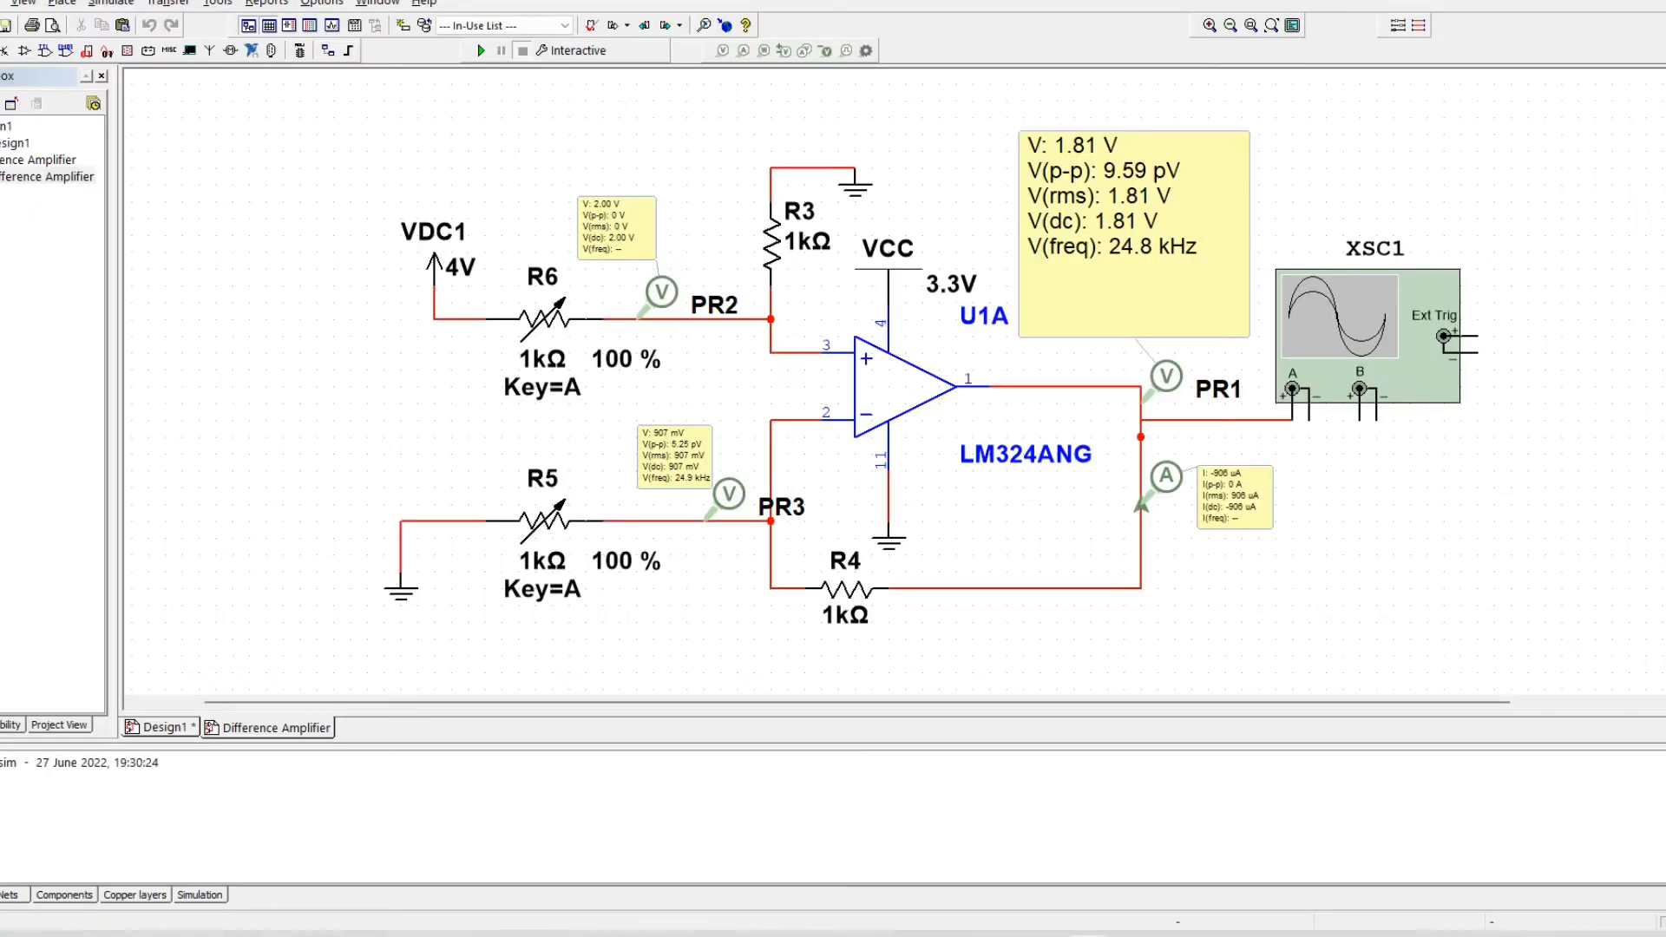
{"action": "mouse_move", "coordinate": [545, 321]}
{"action": "scroll", "coordinate": [599, 307], "scroll_direction": "down", "scroll_amount": 1}
{"action": "scroll", "coordinate": [598, 305], "scroll_direction": "up", "scroll_amount": 4}
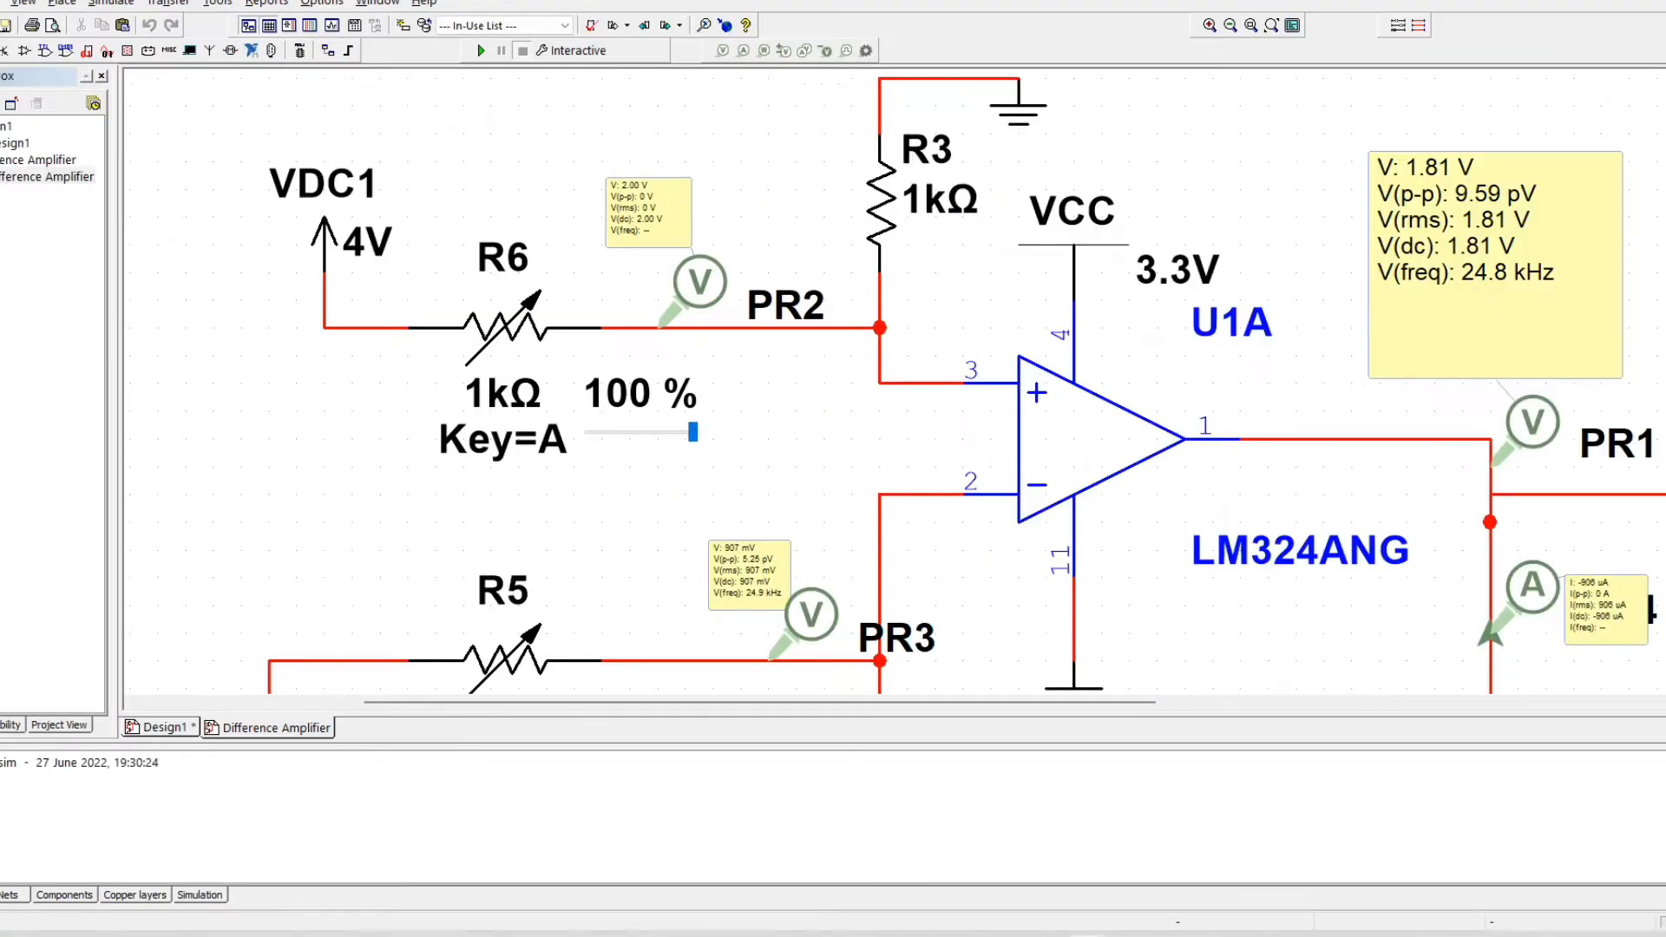
{"action": "scroll", "coordinate": [590, 299], "scroll_direction": "down", "scroll_amount": 4}
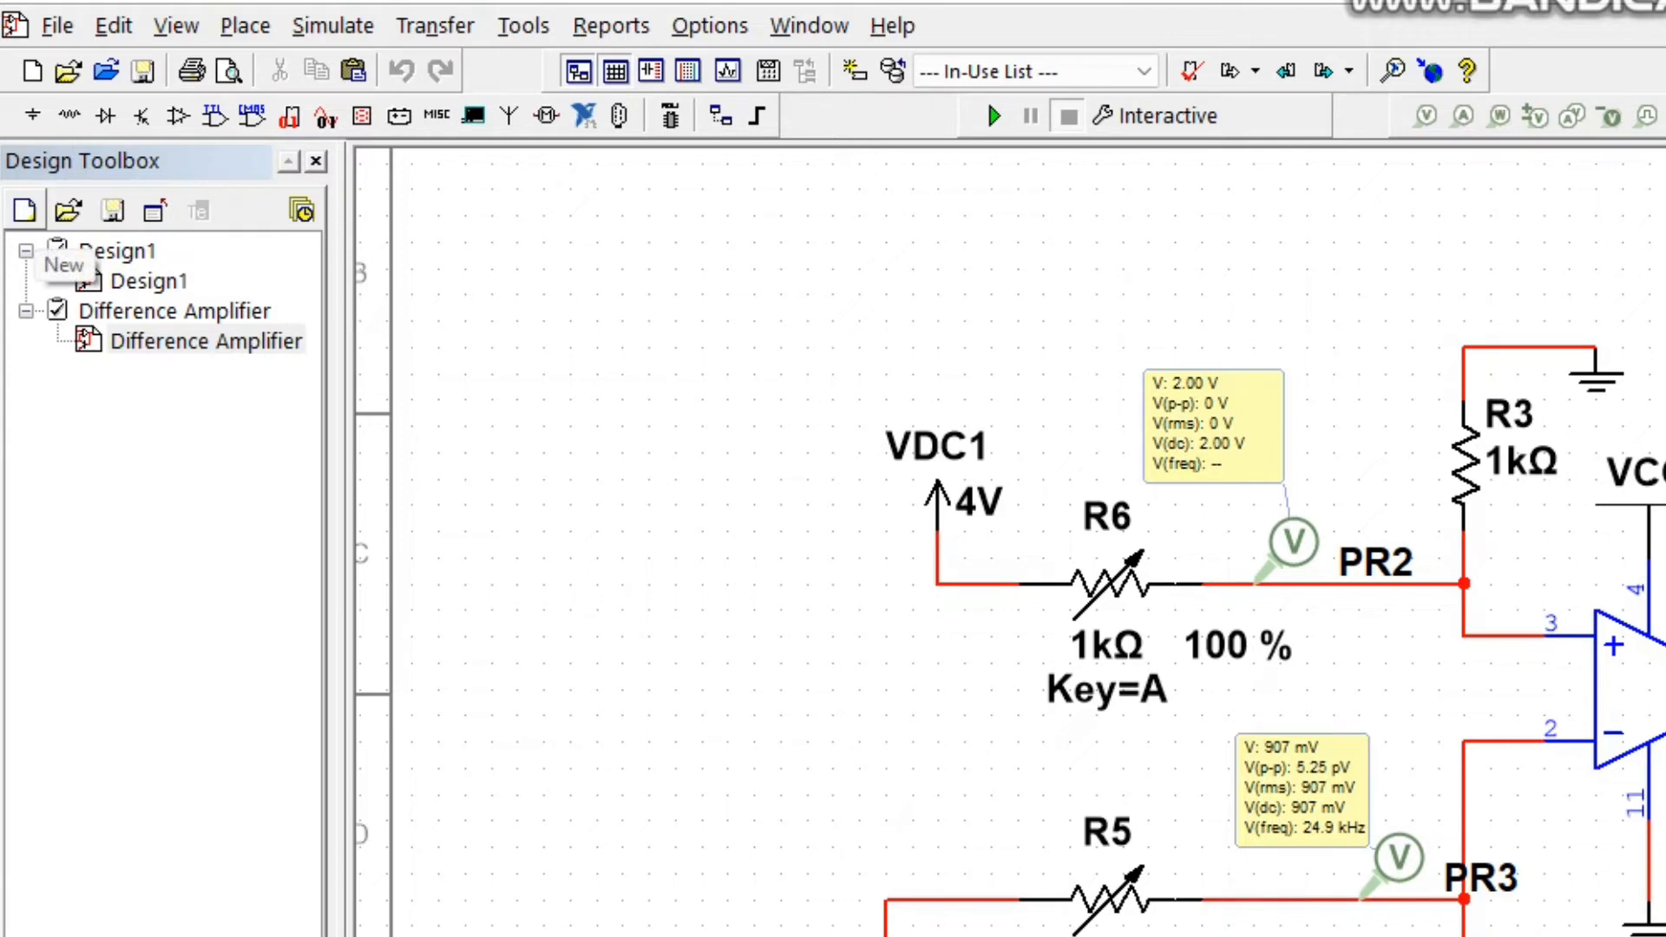
- Create a new design from the Blank template
{"action": "left_click", "coordinate": [59, 26]}
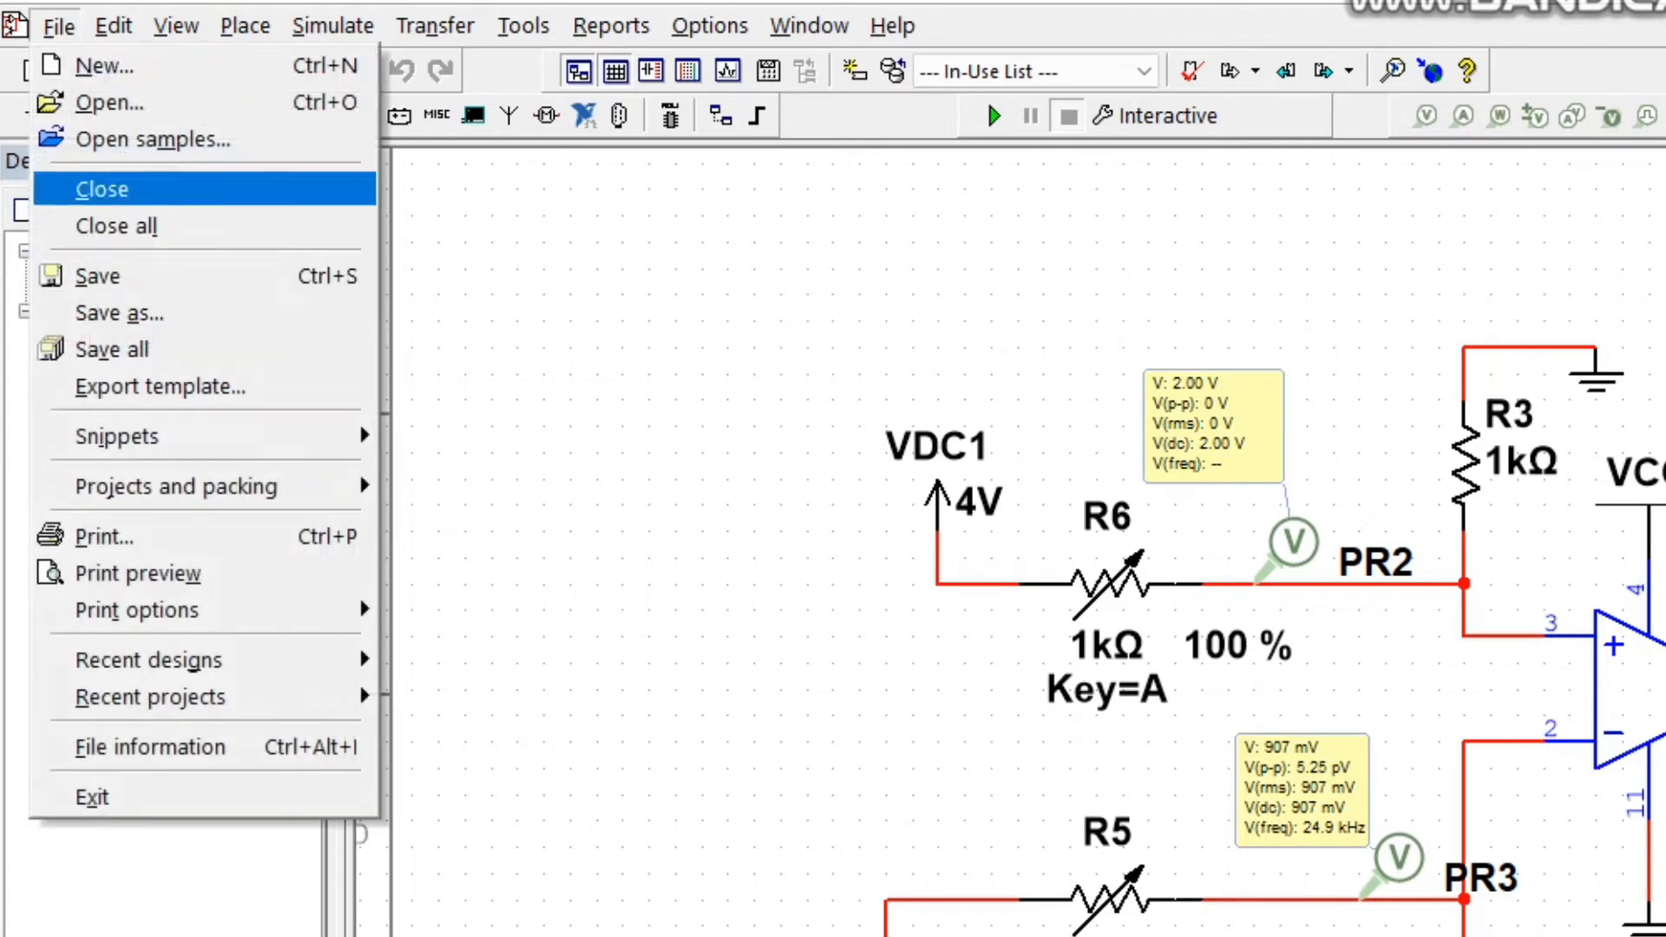
{"action": "left_click", "coordinate": [104, 66]}
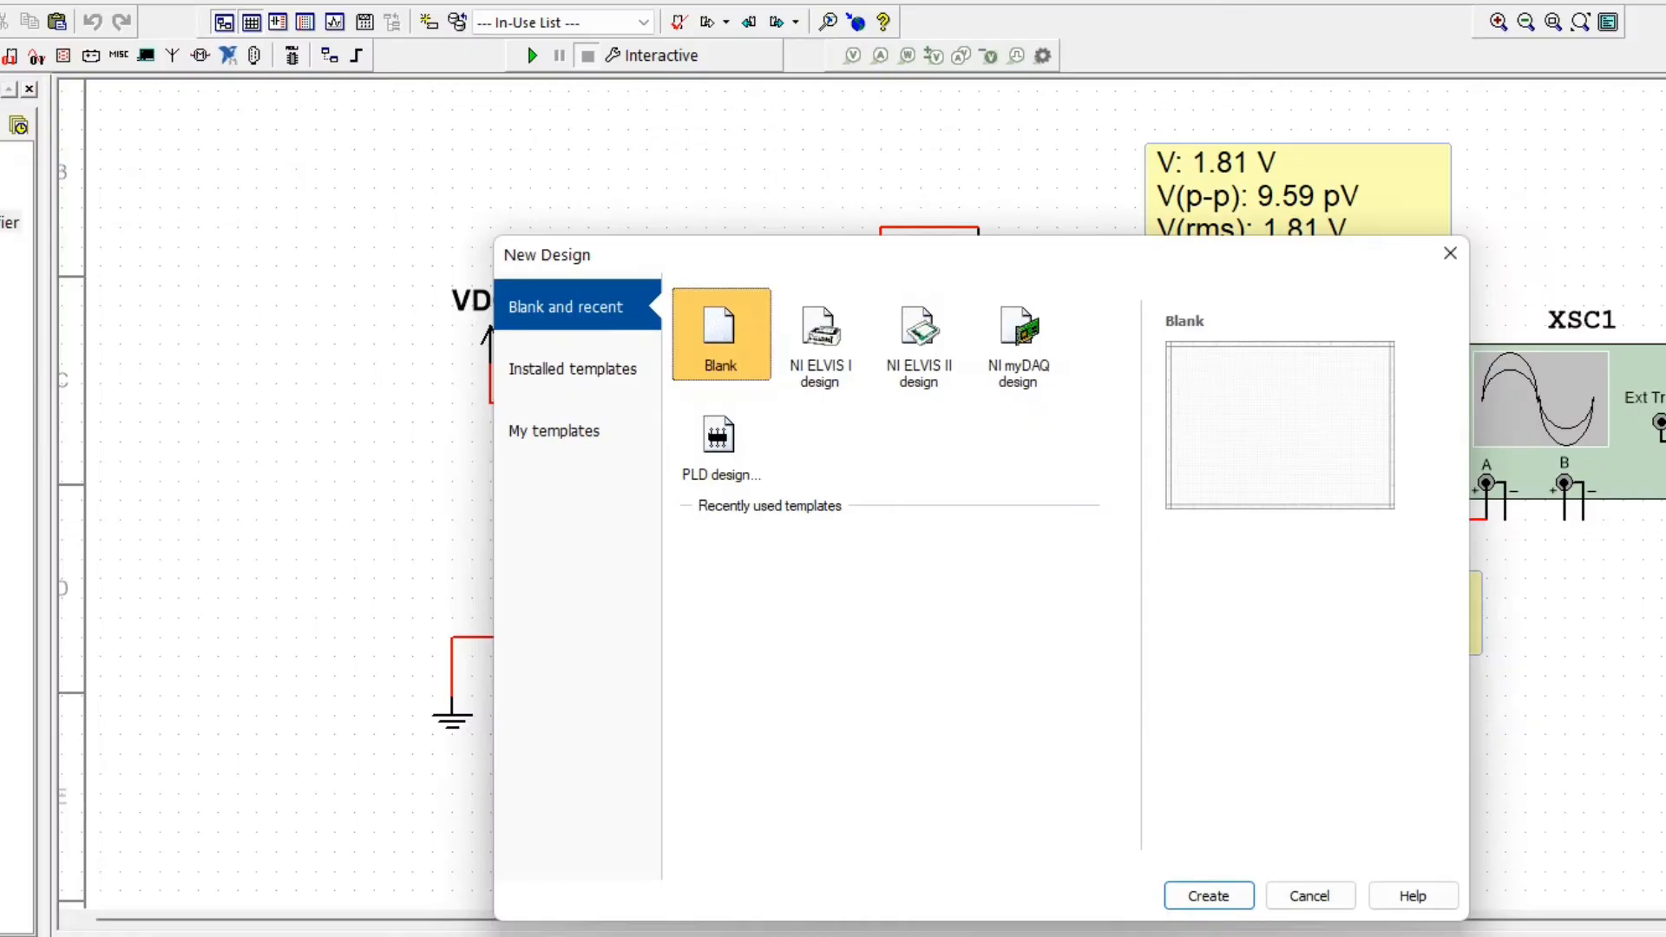
{"action": "left_click", "coordinate": [1208, 895]}
{"action": "scroll", "coordinate": [773, 504], "scroll_direction": "down", "scroll_amount": 3}
{"action": "scroll", "coordinate": [772, 503], "scroll_direction": "up", "scroll_amount": 2}
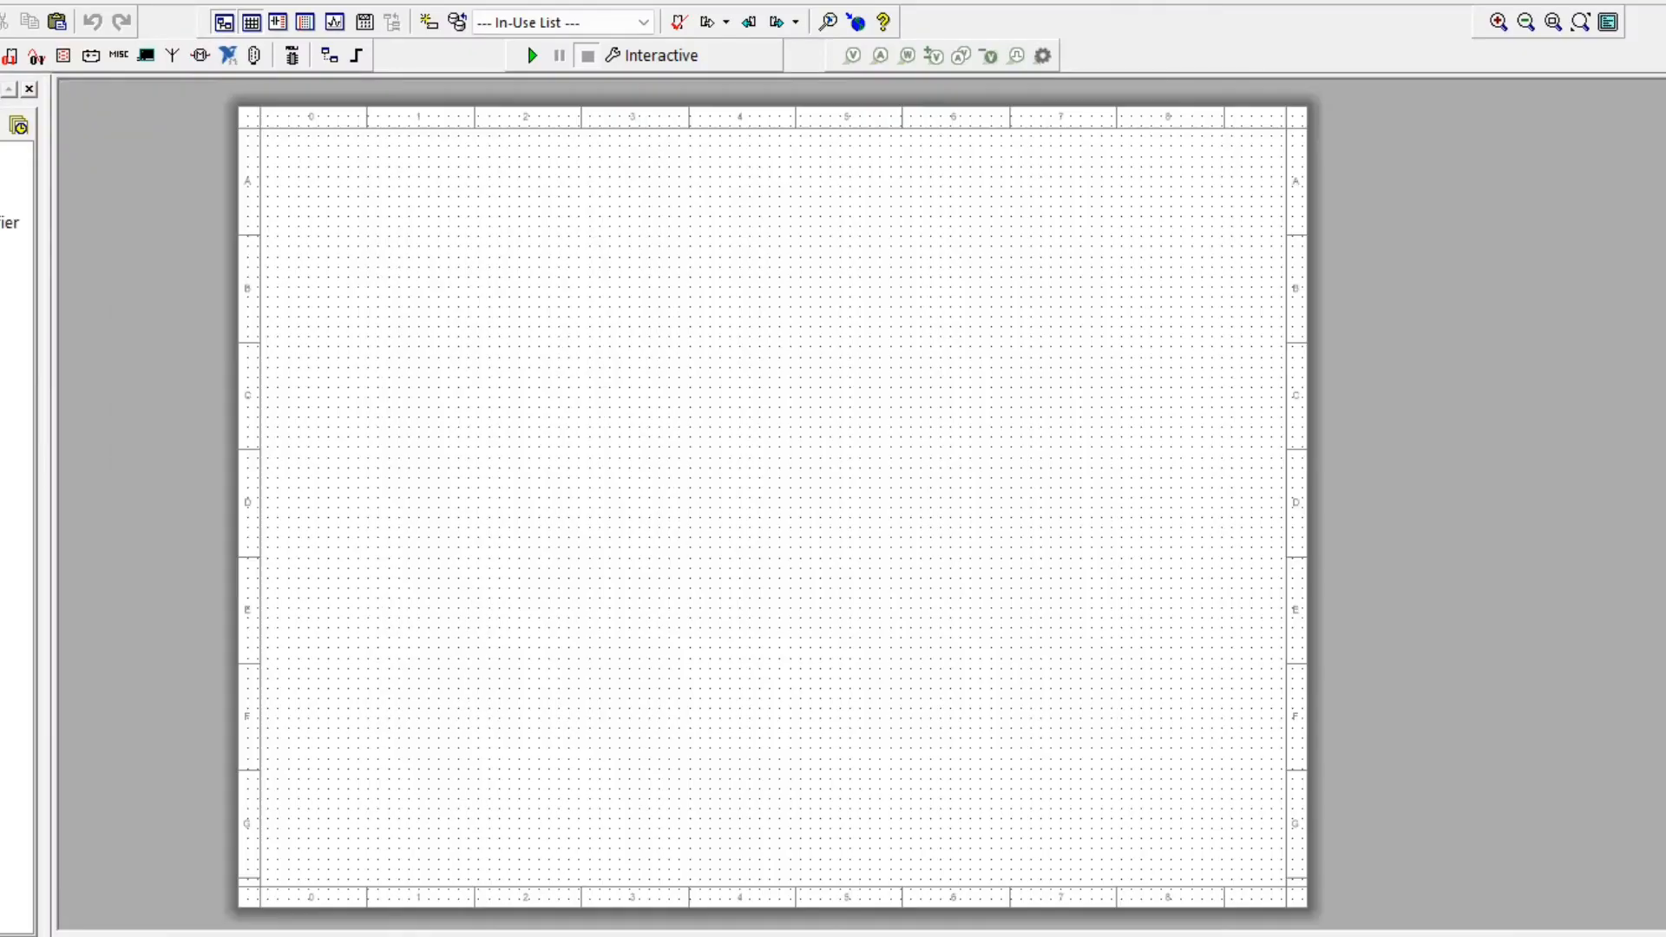
{"action": "scroll", "coordinate": [638, 373], "scroll_direction": "up", "scroll_amount": 5}
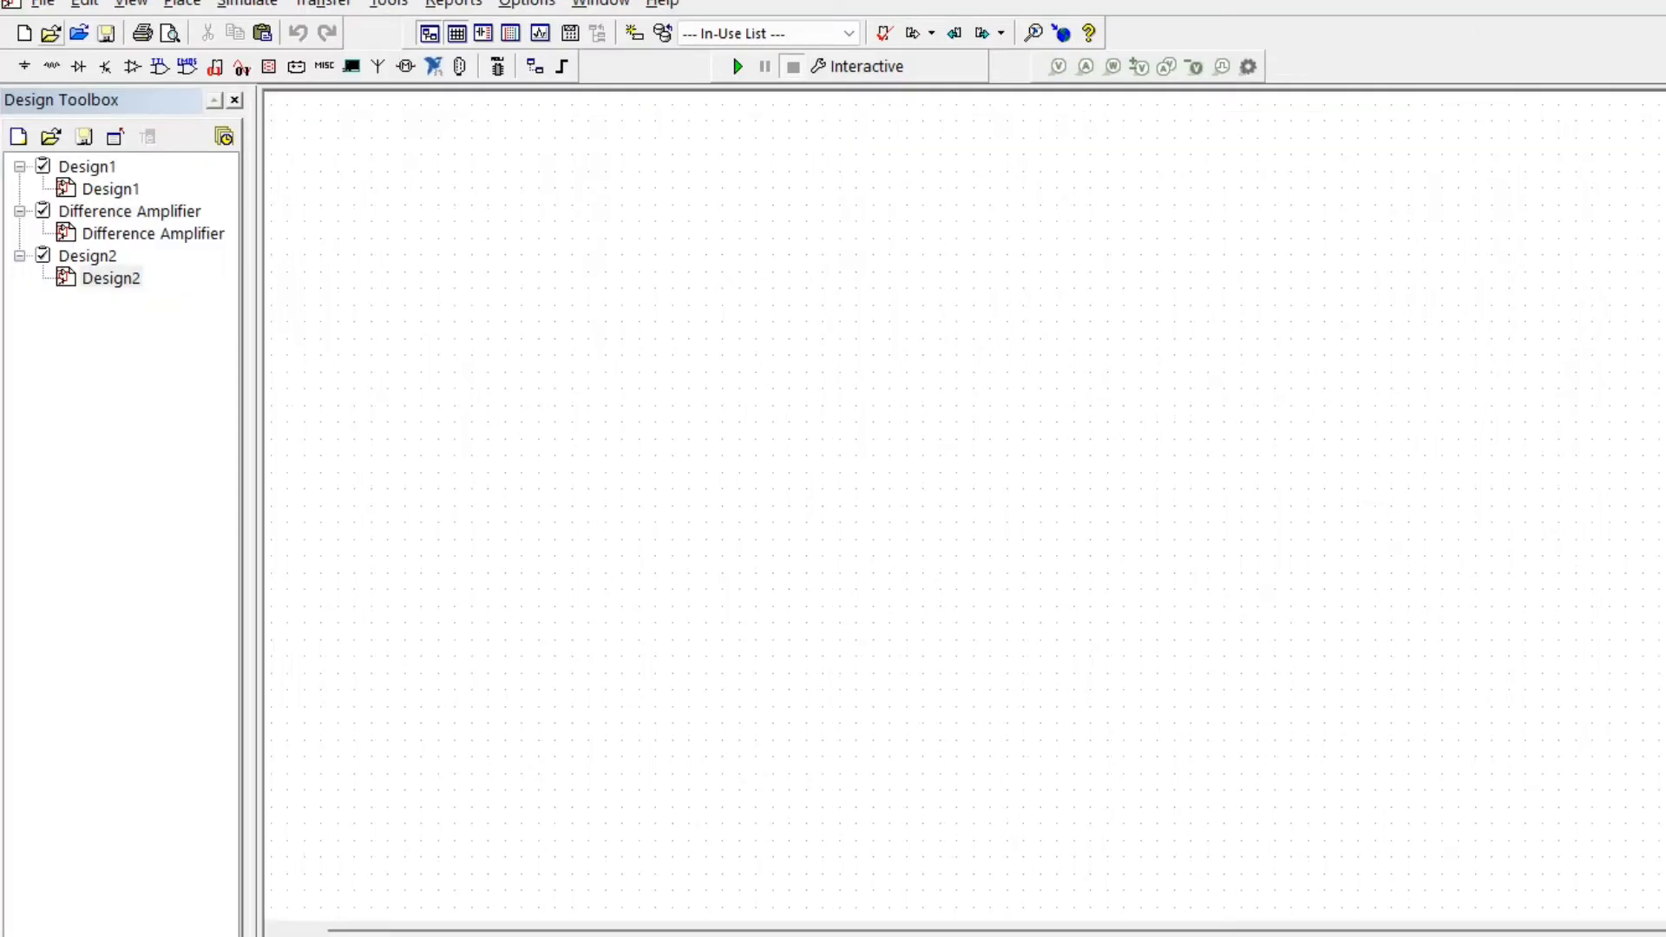
{"action": "left_click", "coordinate": [18, 137]}
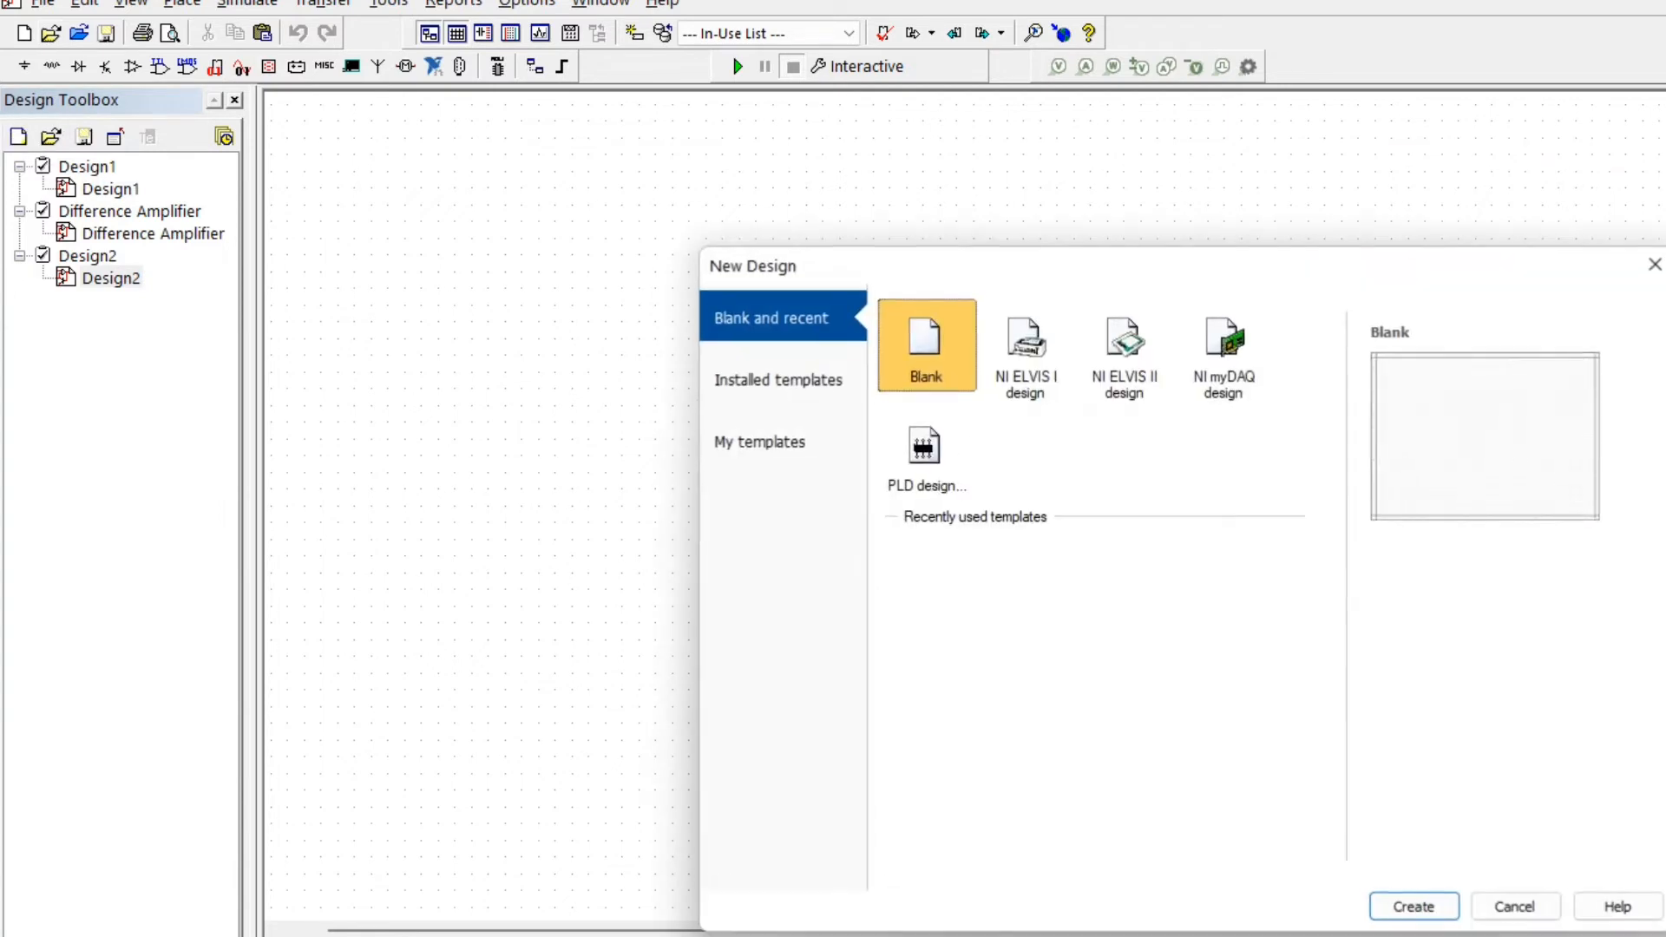
{"action": "left_click", "coordinate": [1654, 264]}
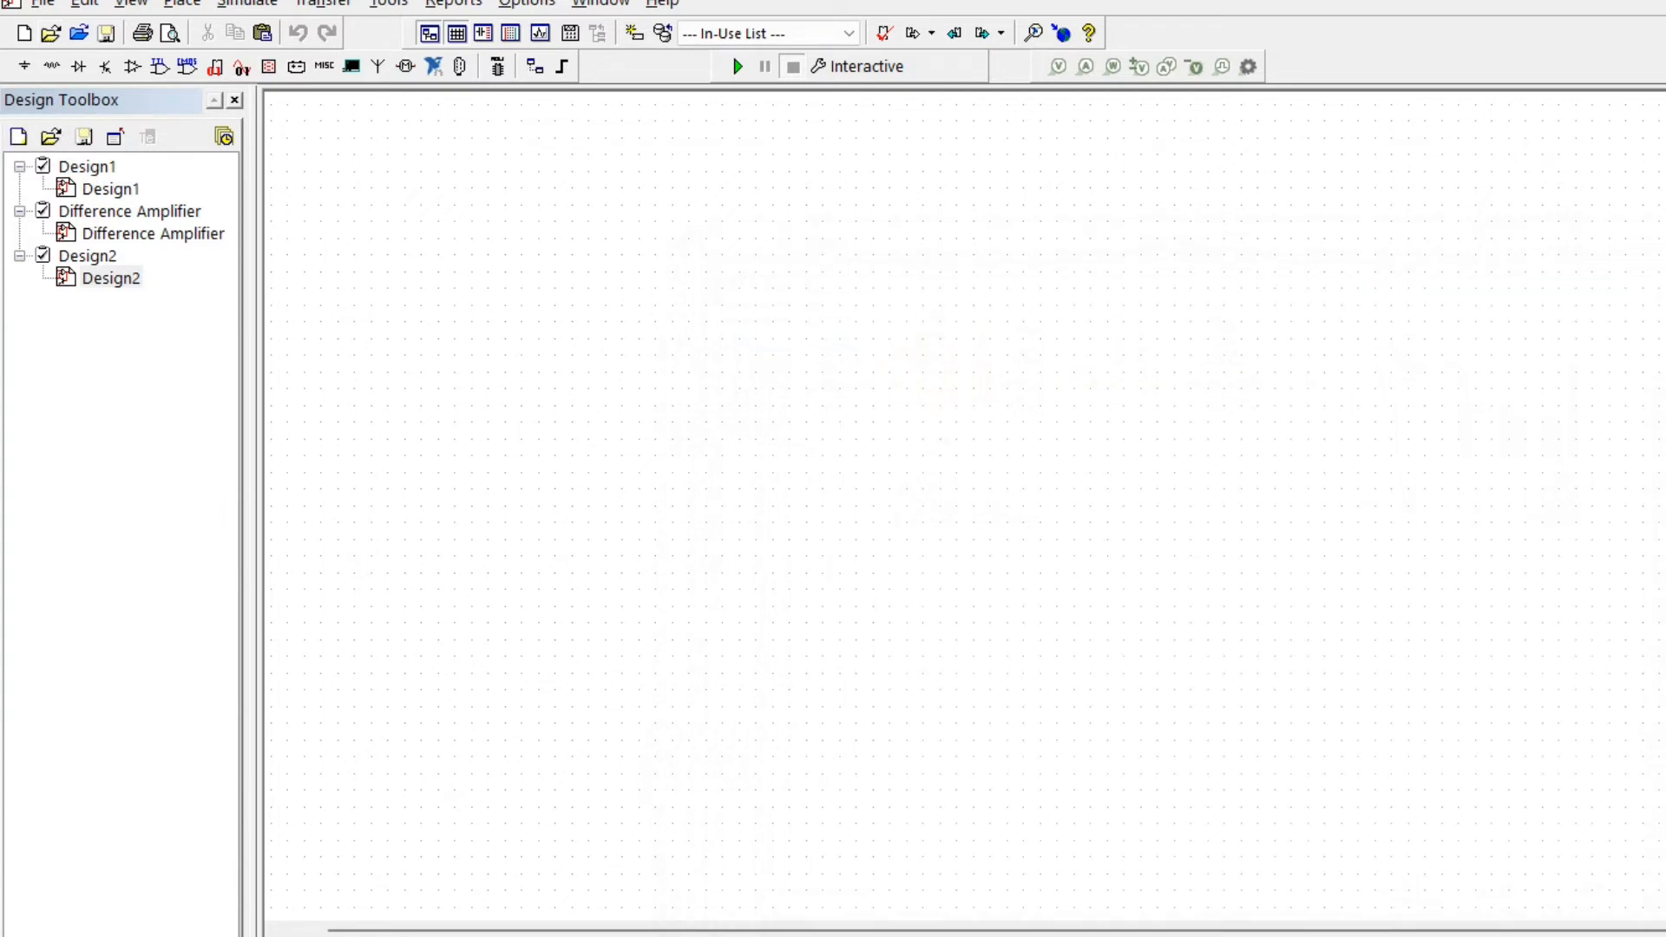
- Start saving the new design and create a folder named Test on the Holmium Technologies (D:) drive
{"action": "left_click", "coordinate": [84, 136]}
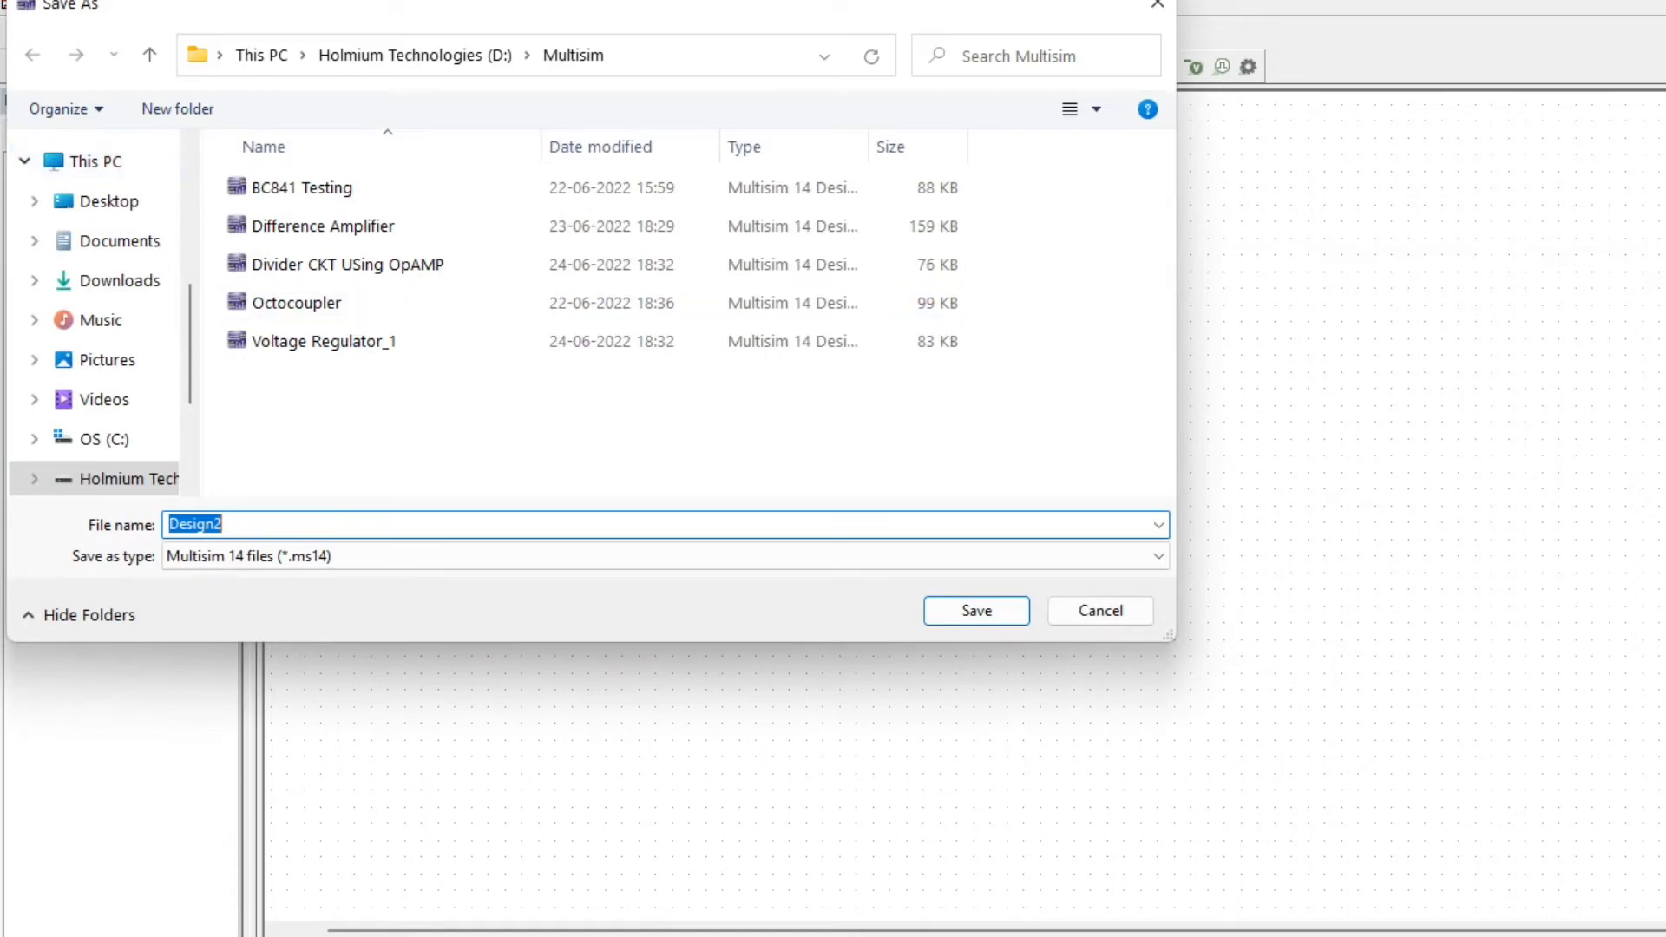
{"action": "left_click", "coordinate": [149, 55]}
{"action": "scroll", "coordinate": [594, 443], "scroll_direction": "down", "scroll_amount": 4}
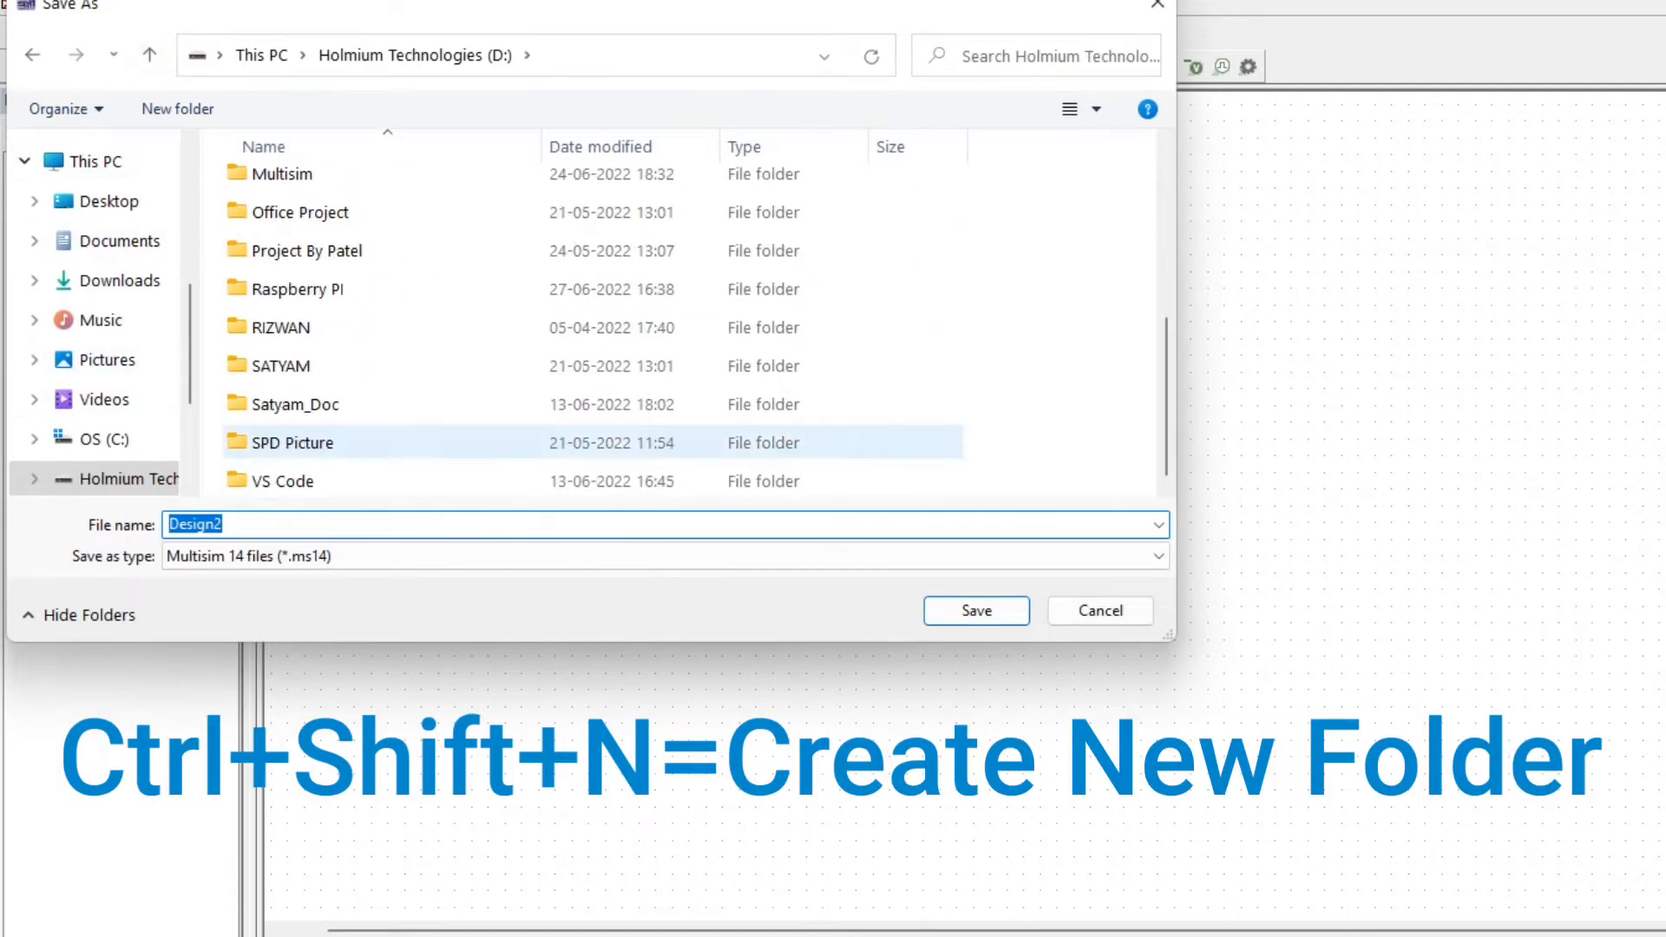
{"action": "left_click", "coordinate": [1058, 429]}
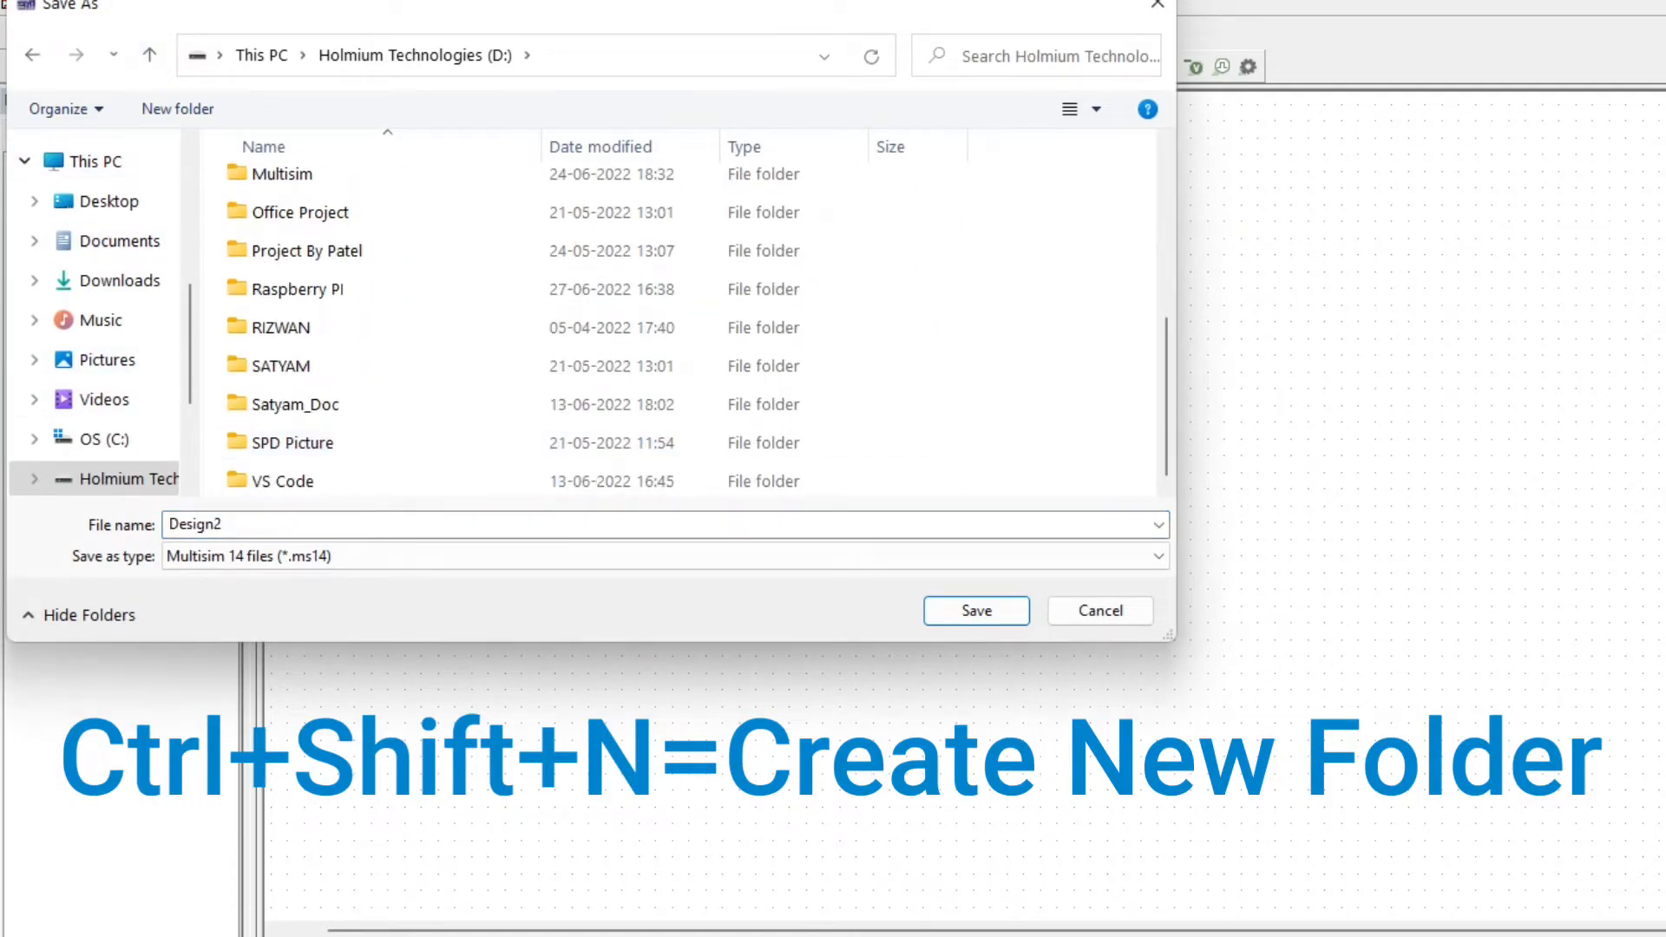
{"action": "key", "text": "ctrl+shift+n"}
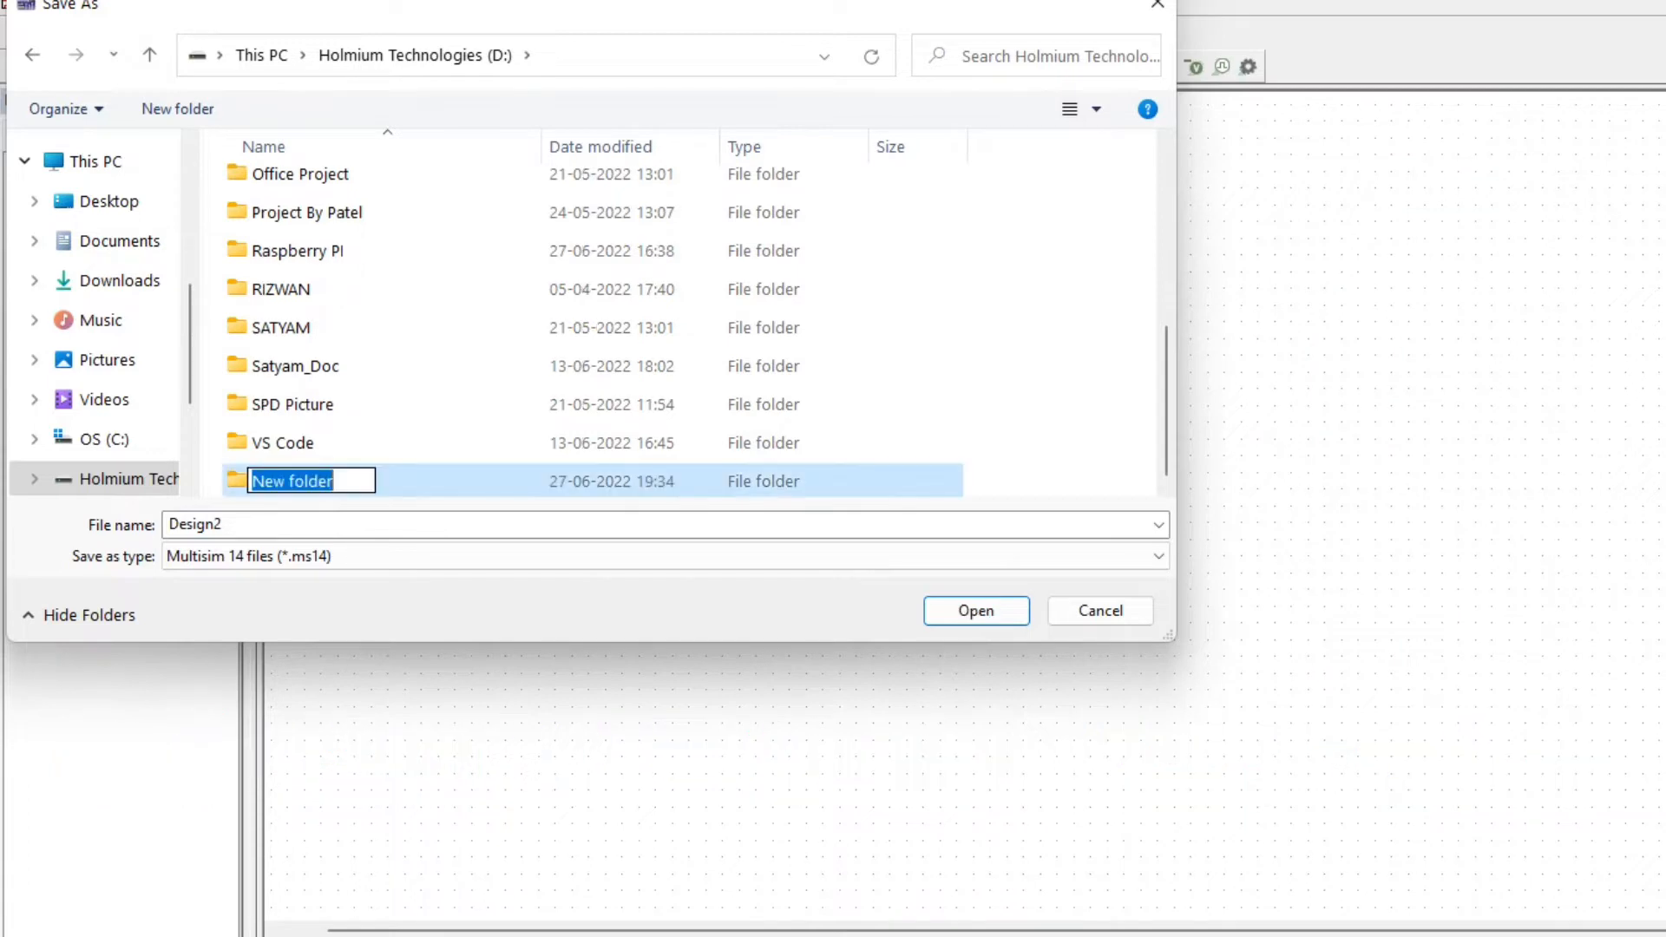
{"action": "type", "text": "Test"}
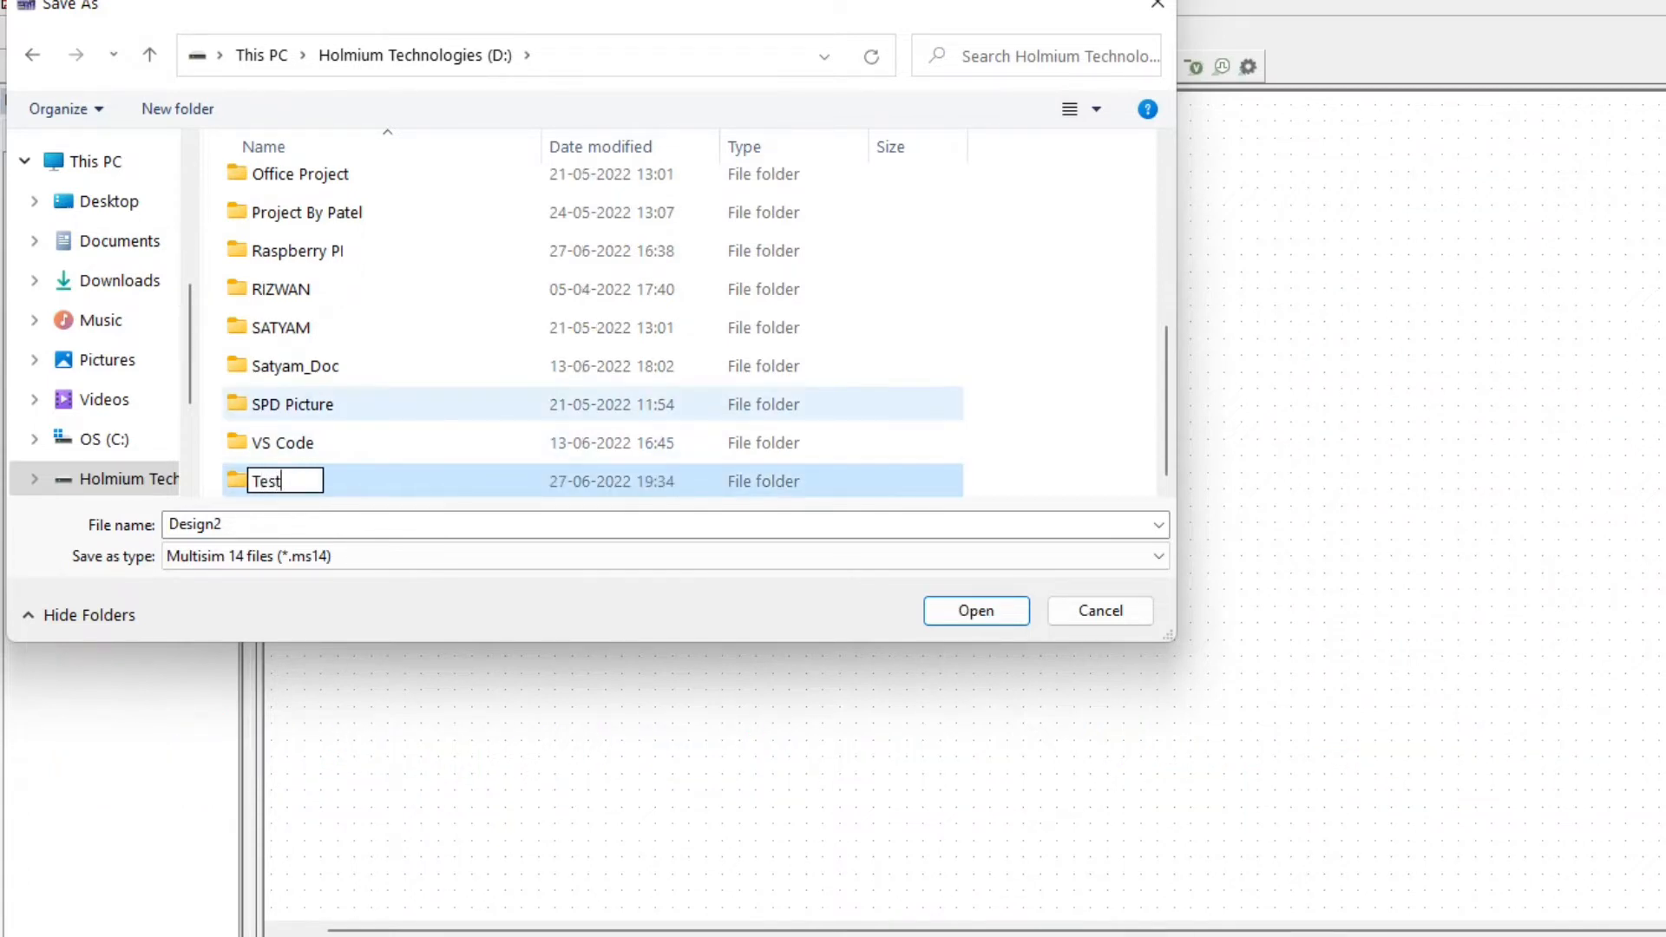
{"action": "left_click", "coordinate": [592, 404]}
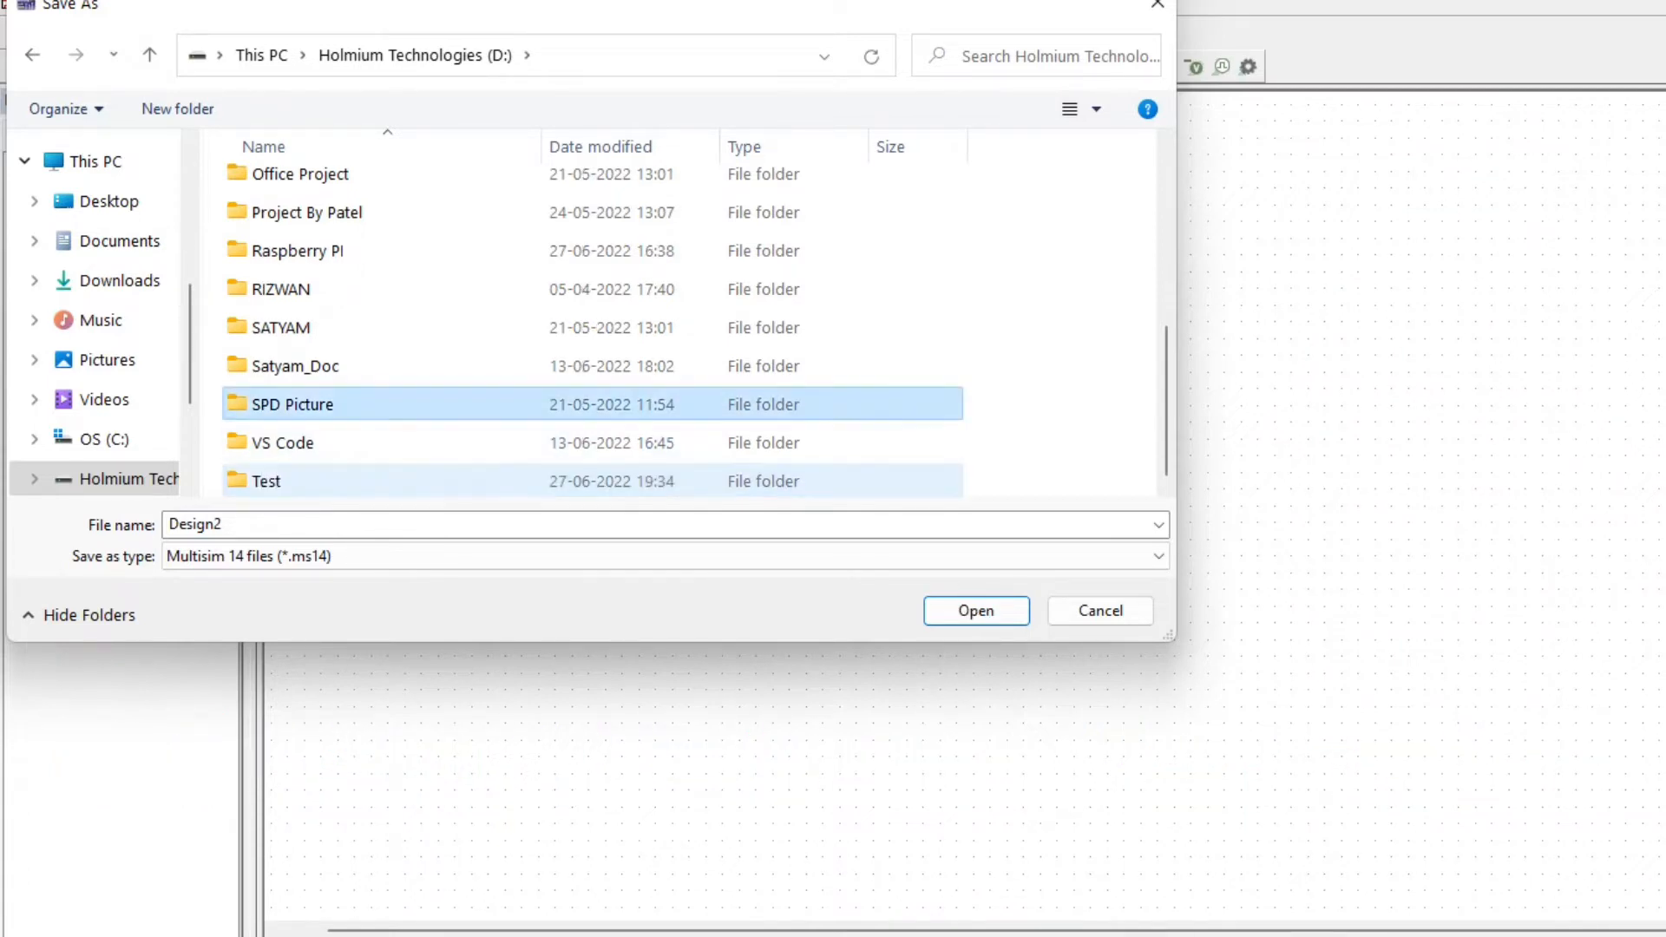
- Save the design in the Test folder under the file name EX--1
{"action": "double_click", "coordinate": [266, 482]}
{"action": "left_click", "coordinate": [260, 524]}
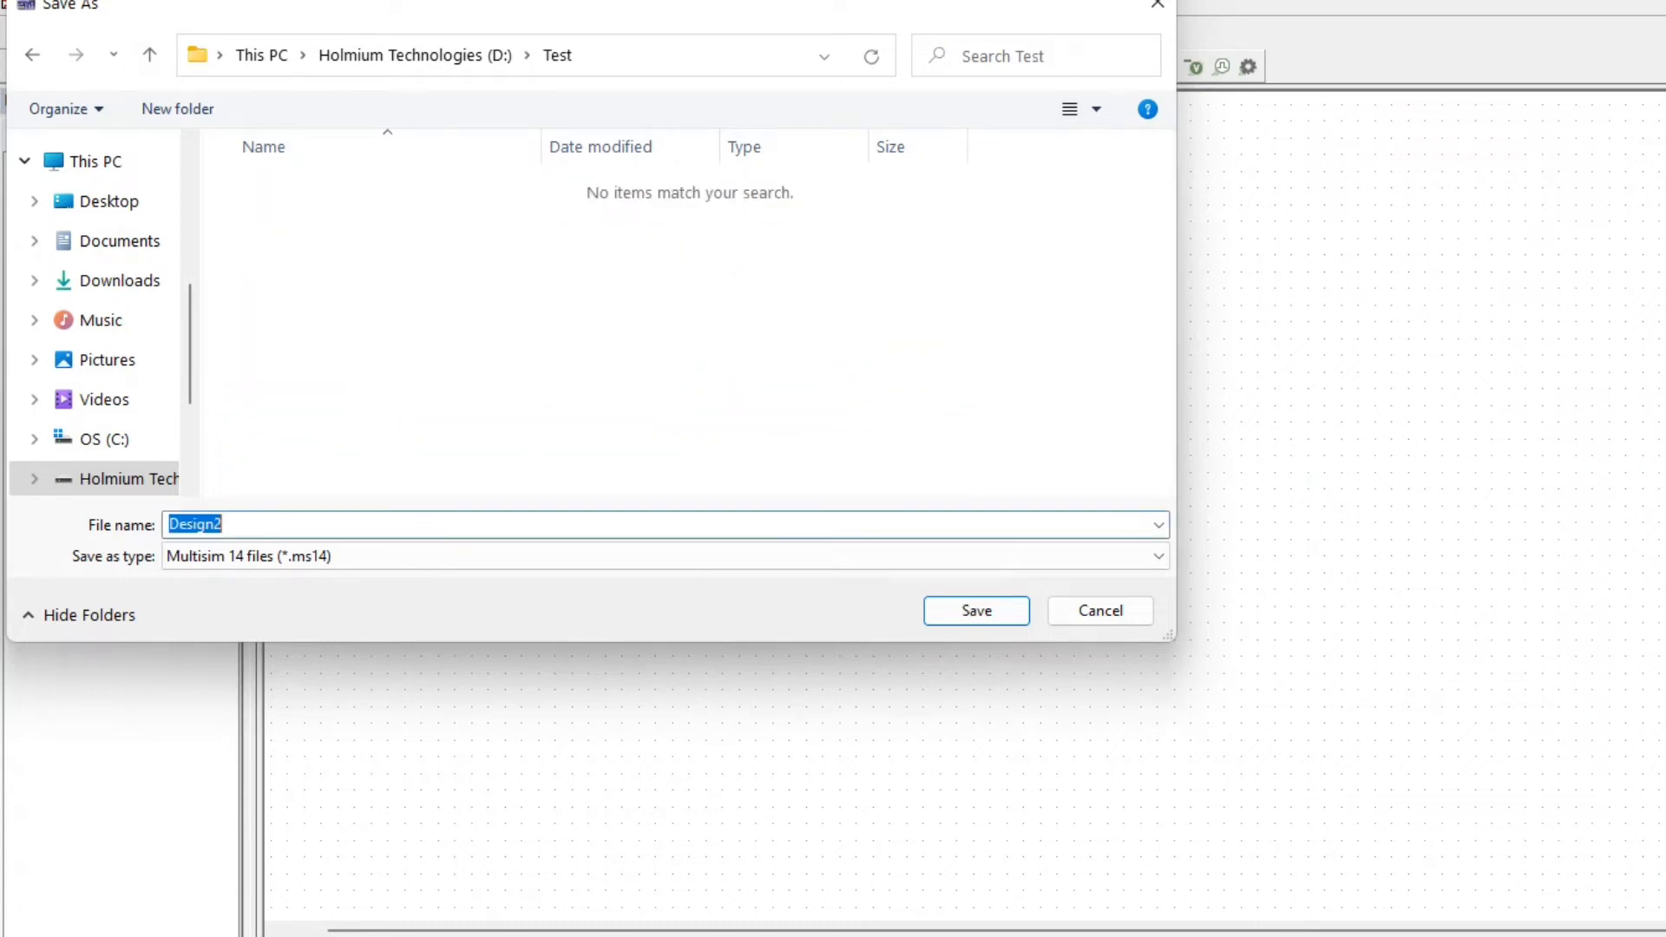
{"action": "type", "text": "EX"}
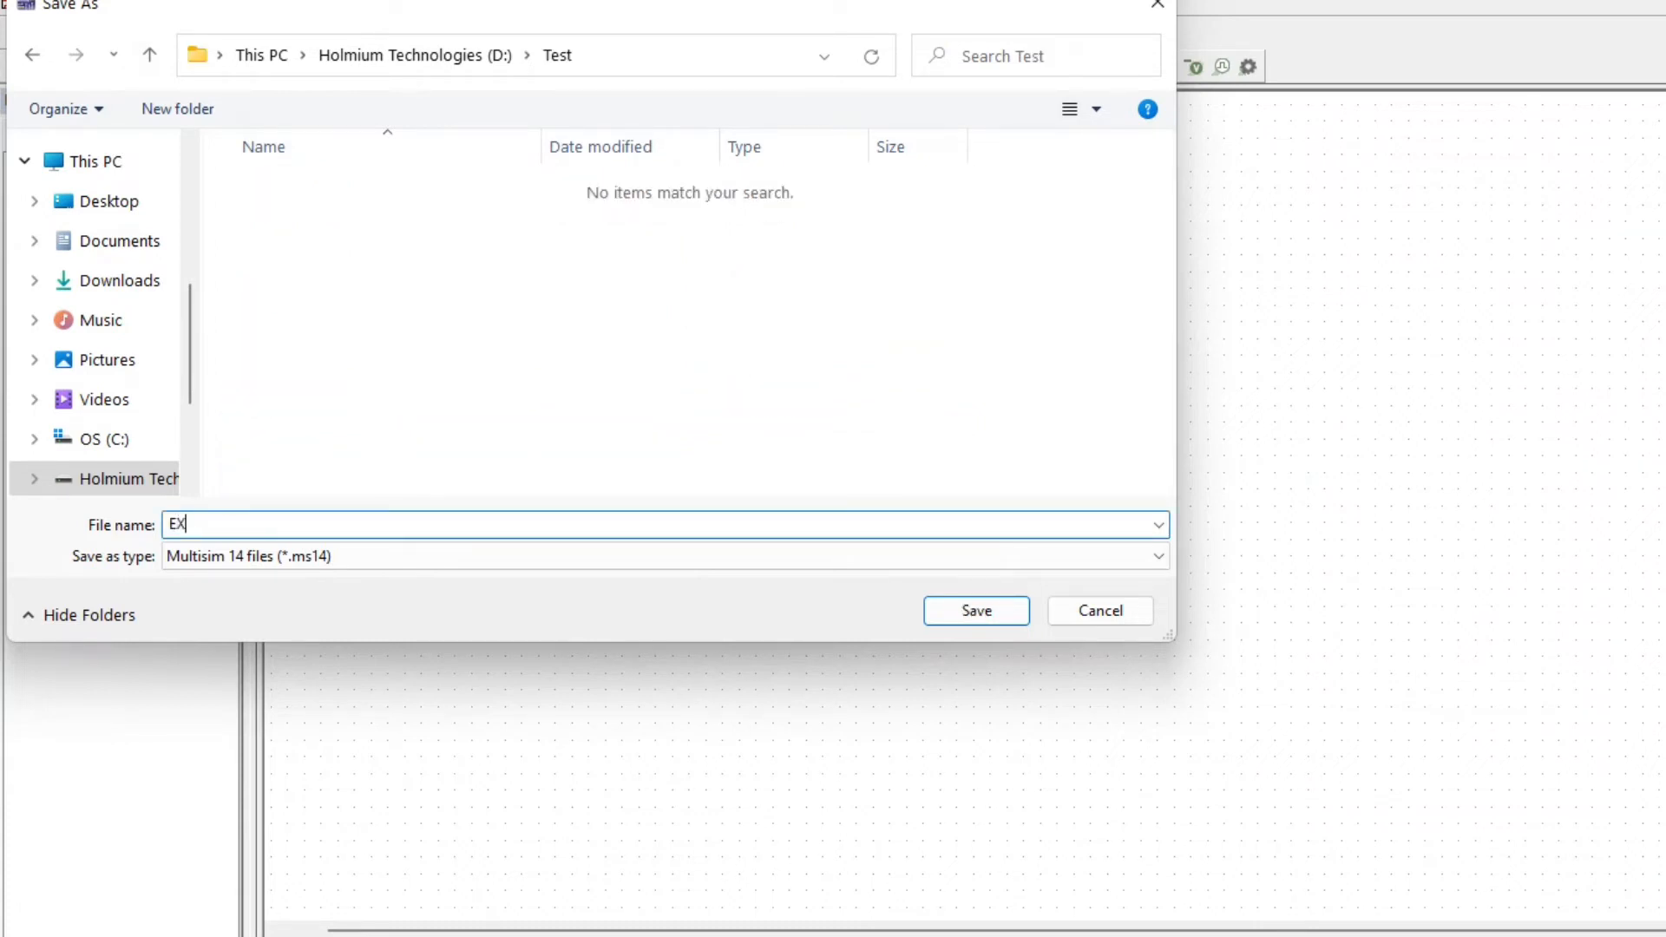
{"action": "type", "text": "--1"}
{"action": "key", "text": "Return"}
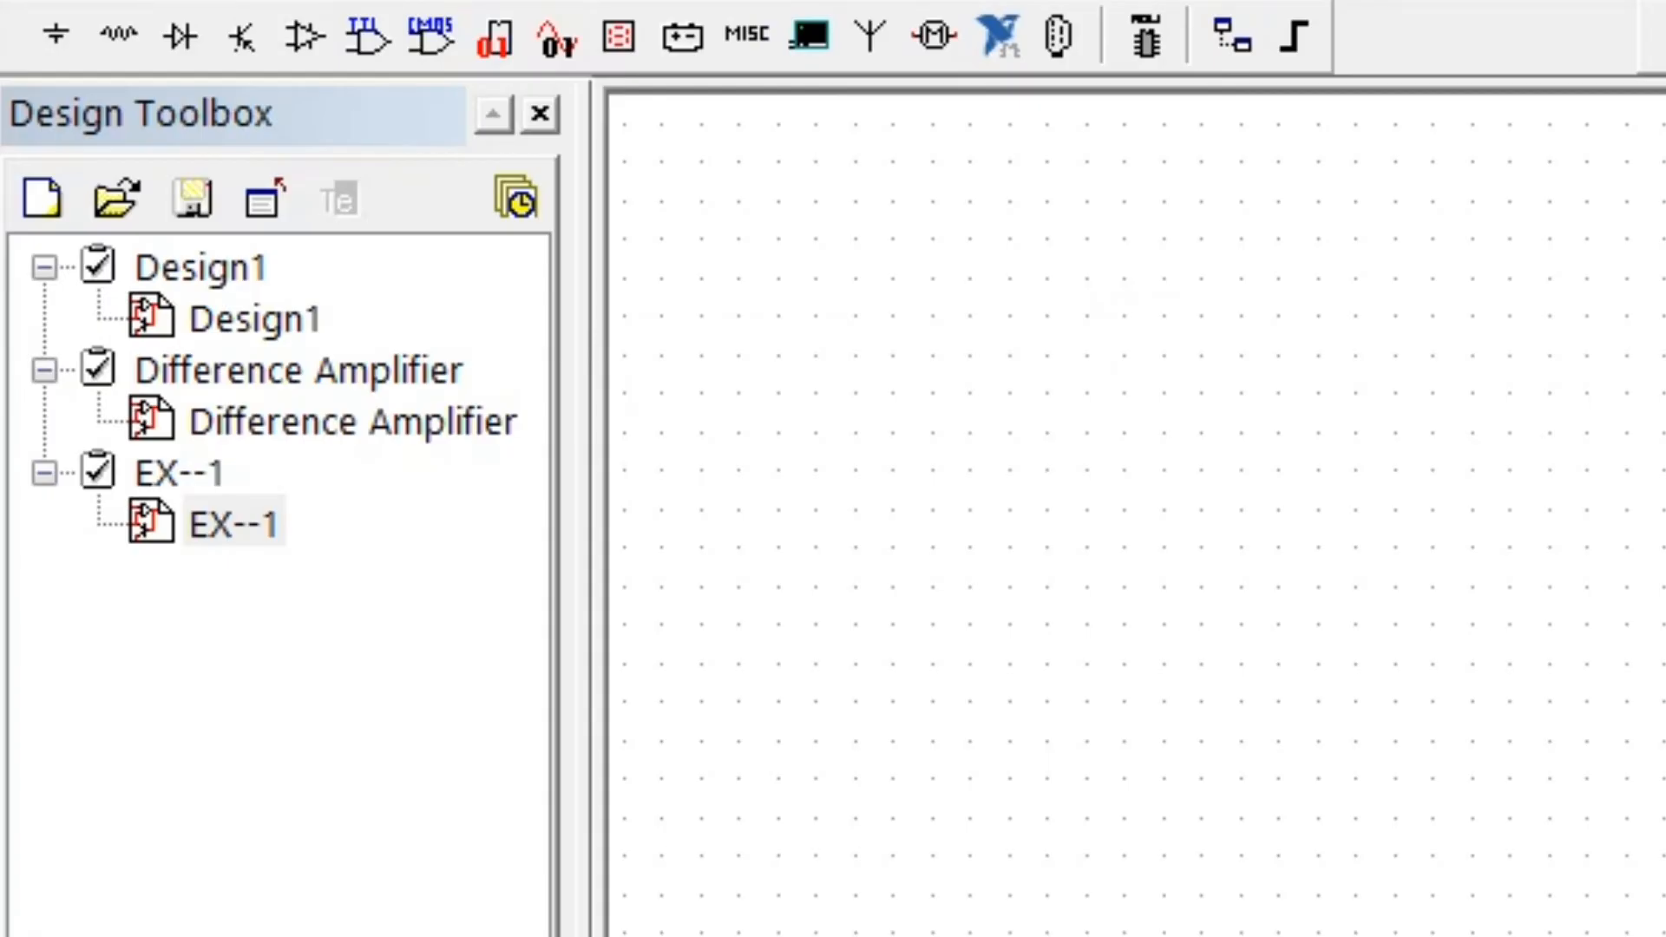
{"action": "left_click", "coordinate": [179, 473]}
{"action": "left_click", "coordinate": [233, 524]}
{"action": "left_click", "coordinate": [1136, 513]}
{"action": "scroll", "coordinate": [1136, 514], "scroll_direction": "down", "scroll_amount": 2}
{"action": "scroll", "coordinate": [1135, 514], "scroll_direction": "down", "scroll_amount": 1}
{"action": "scroll", "coordinate": [1135, 514], "scroll_direction": "up", "scroll_amount": 3}
{"action": "scroll", "coordinate": [1135, 514], "scroll_direction": "down", "scroll_amount": 3}
{"action": "scroll", "coordinate": [1135, 514], "scroll_direction": "up", "scroll_amount": 5}
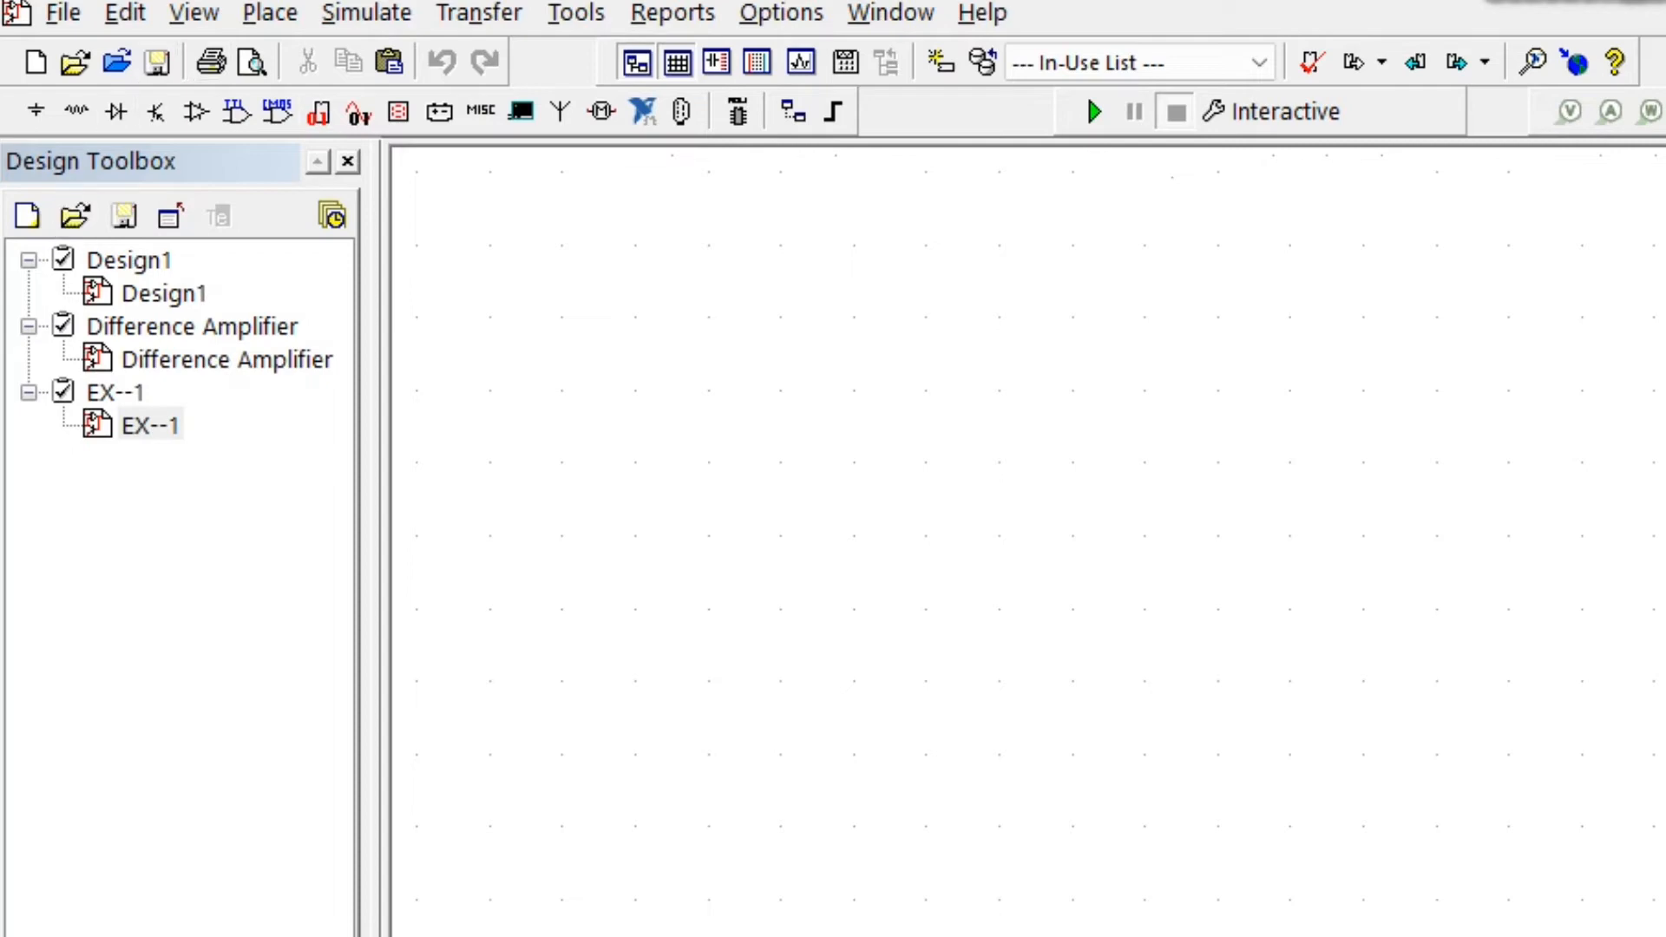
- Search all families of the Basic component group for "led" and preview the LED_BLUE_RATED component
{"action": "left_click", "coordinate": [271, 13]}
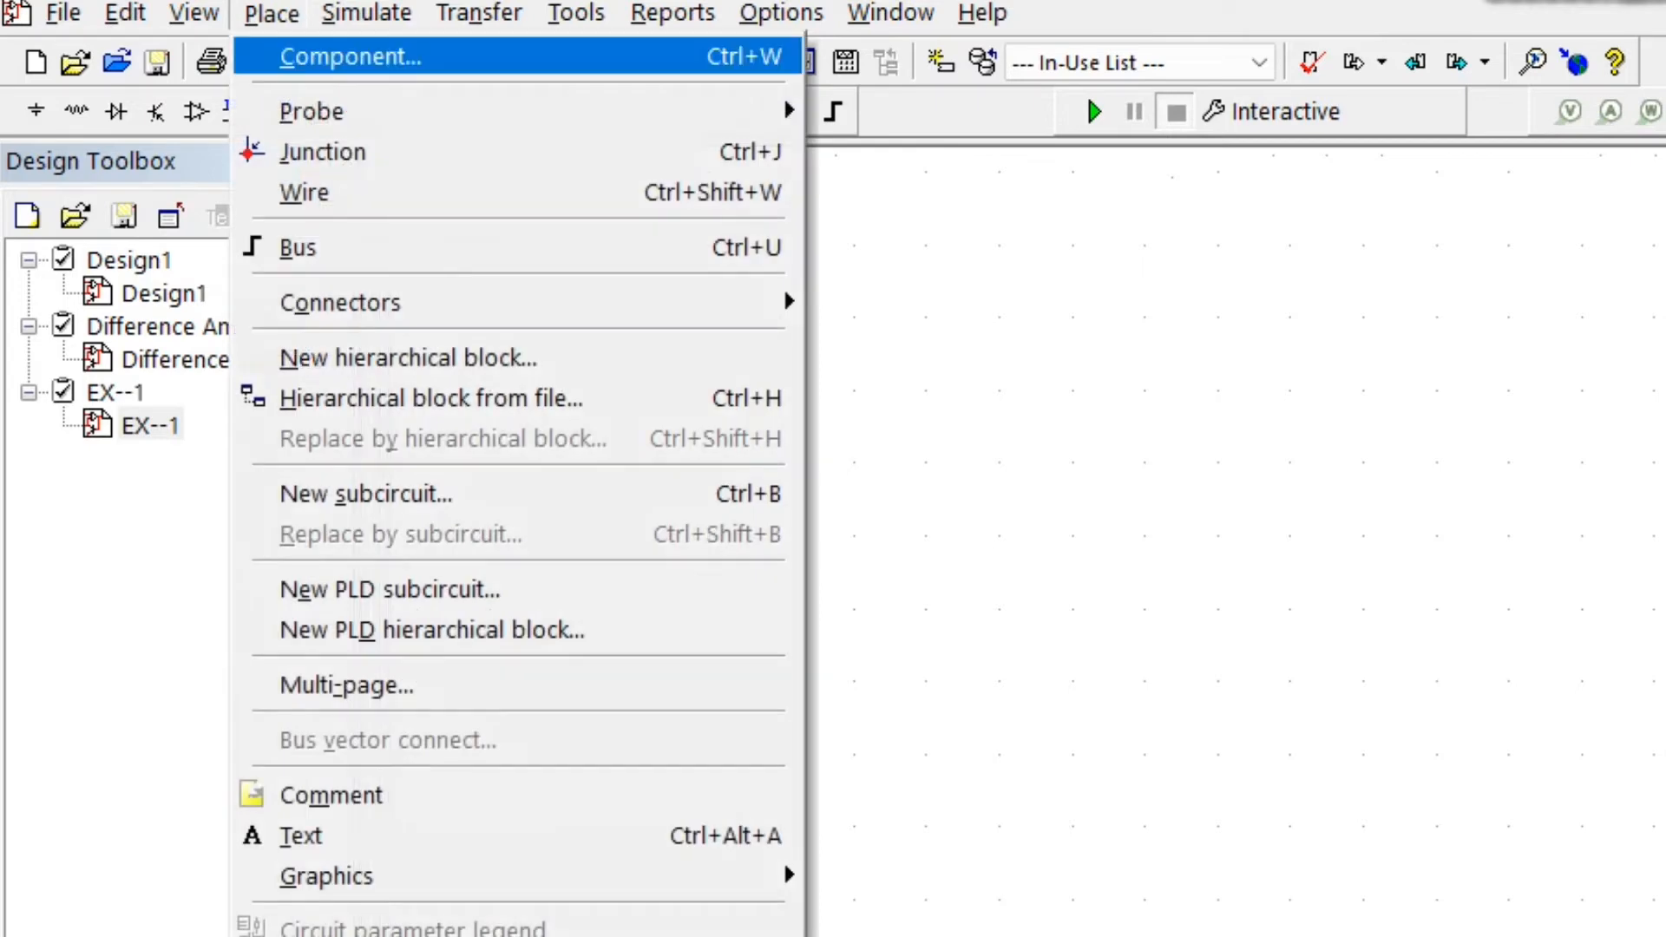
{"action": "left_click", "coordinate": [350, 57]}
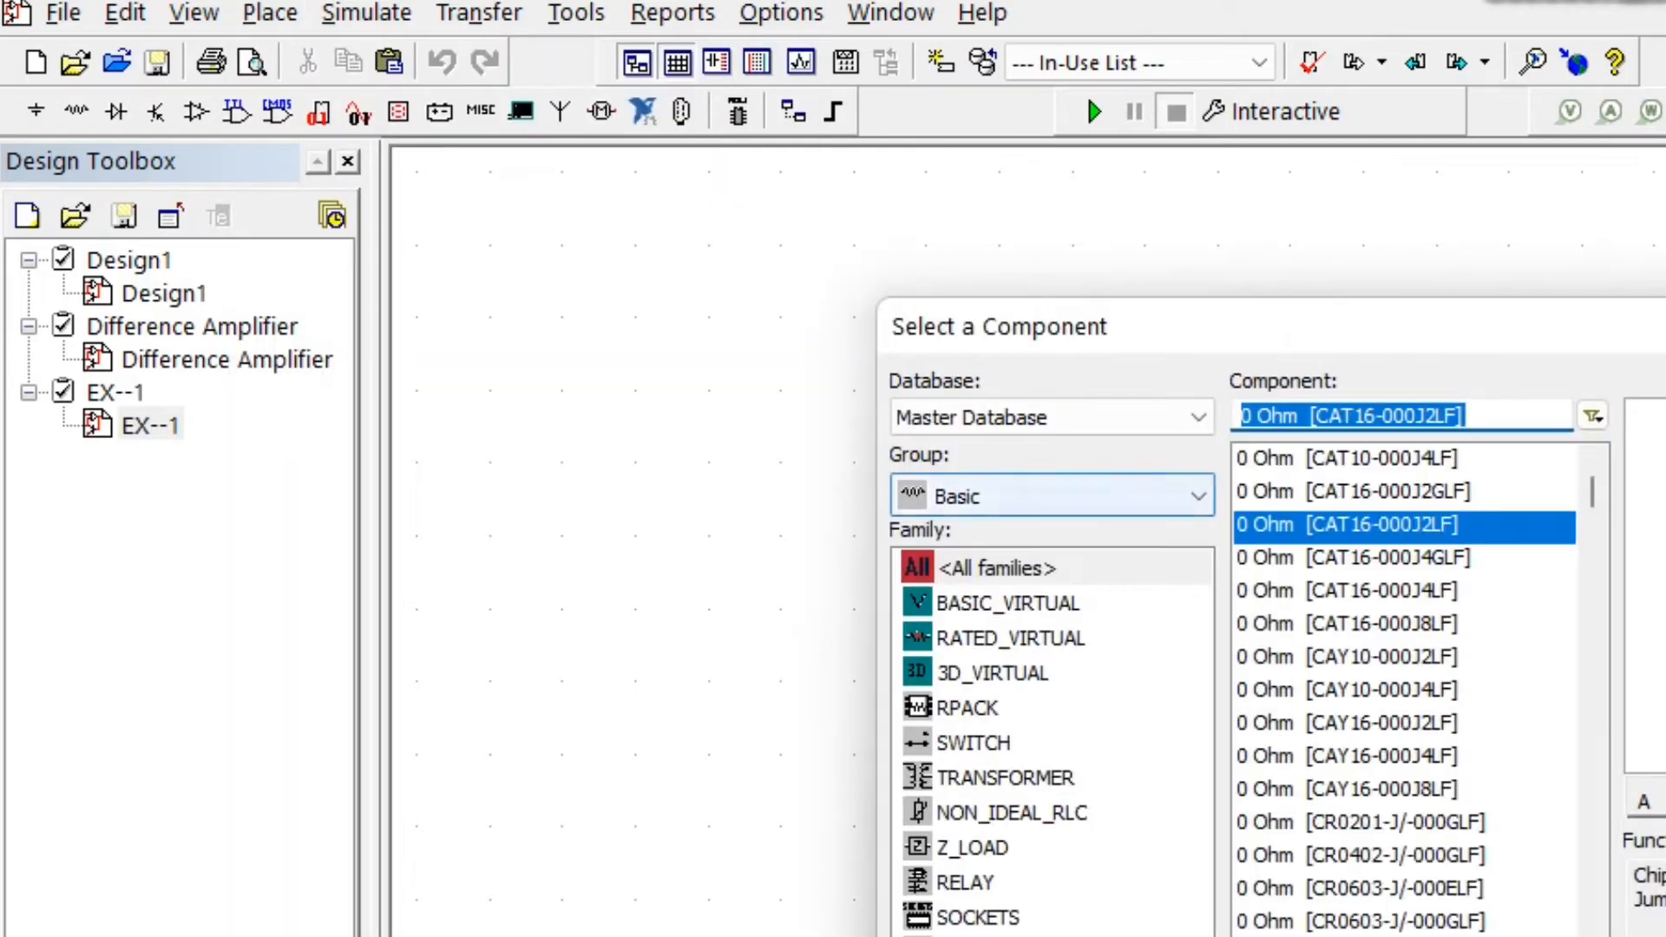
{"action": "left_click", "coordinate": [1197, 497]}
{"action": "left_click", "coordinate": [1042, 602]}
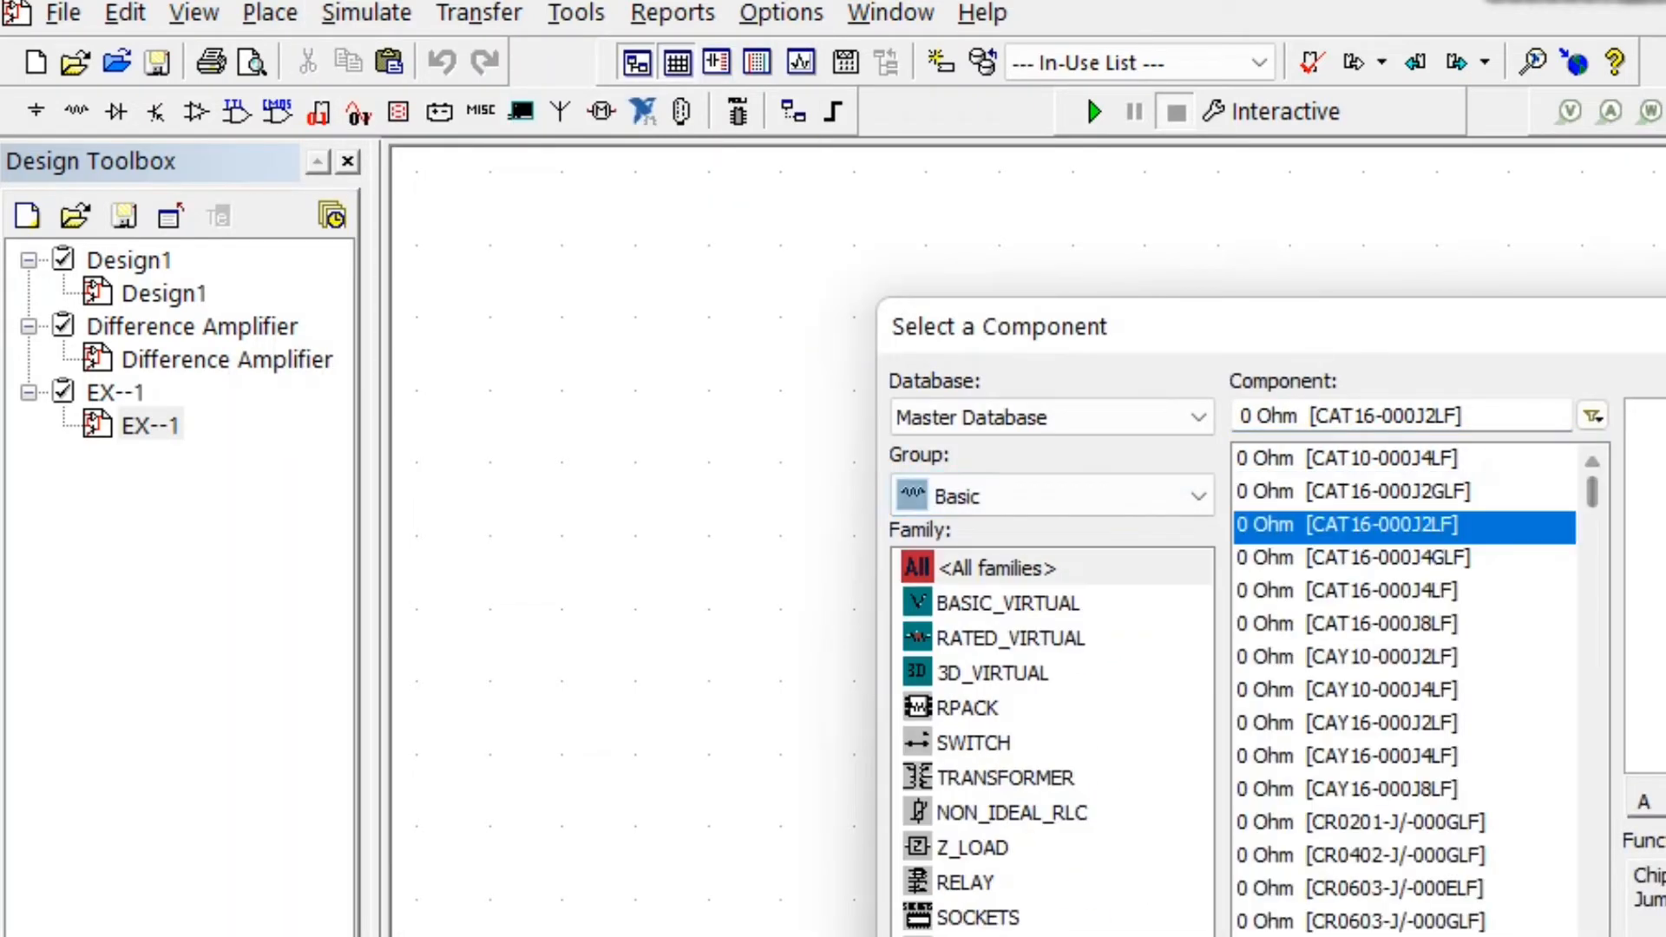
{"action": "type", "text": "l"}
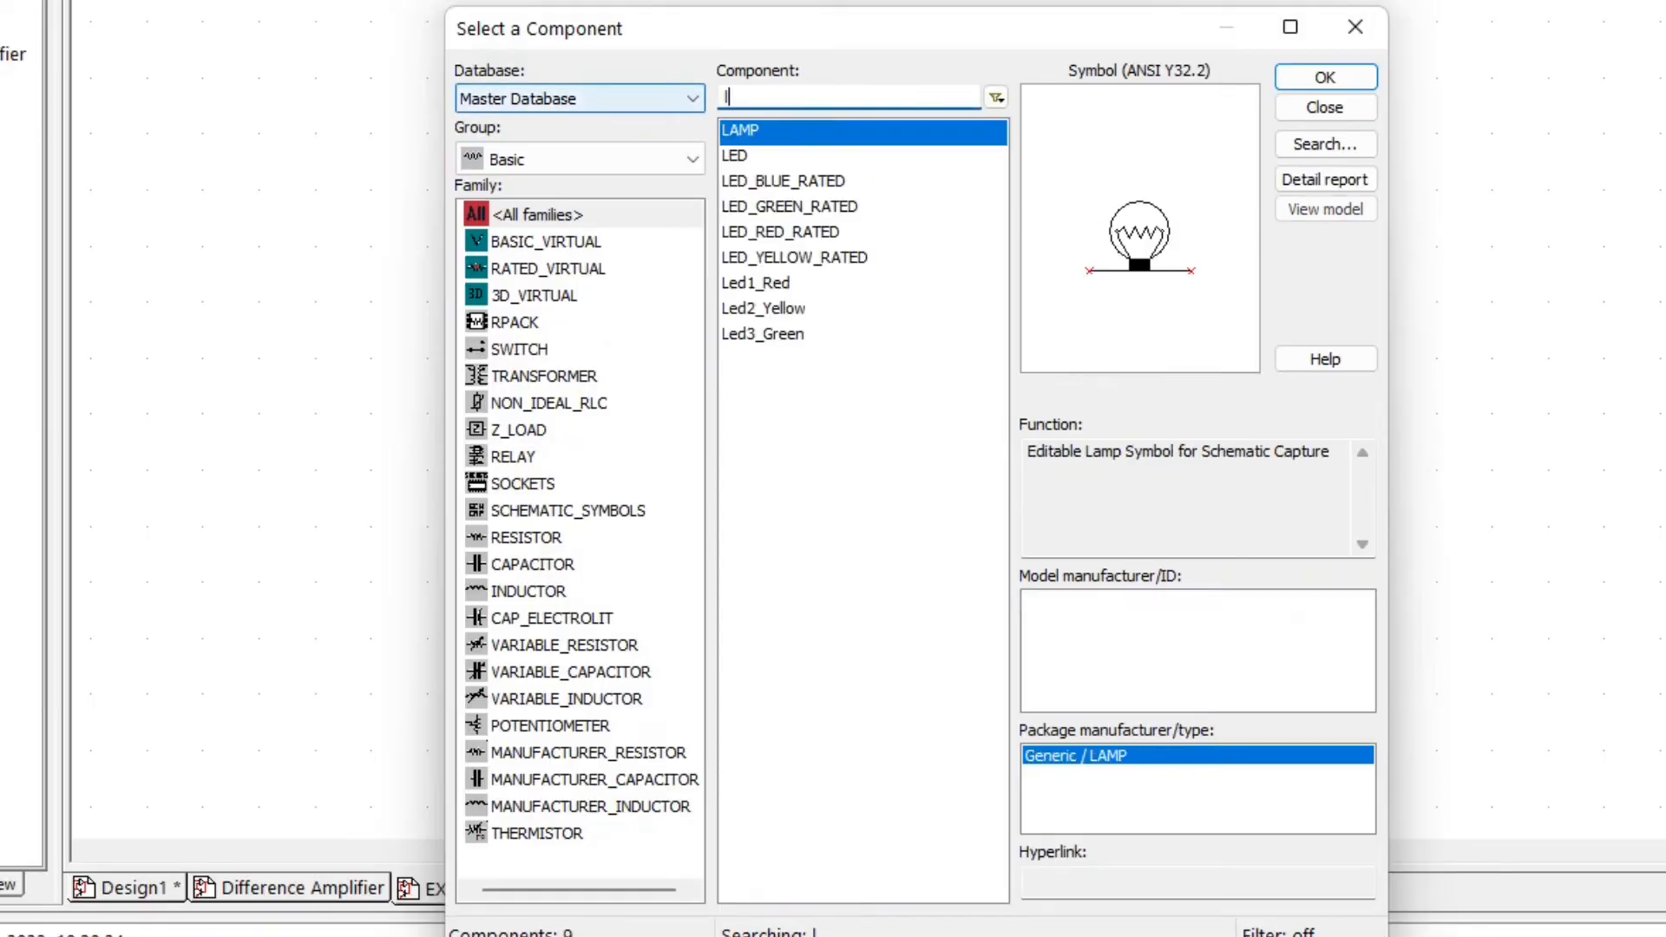
{"action": "type", "text": "ed"}
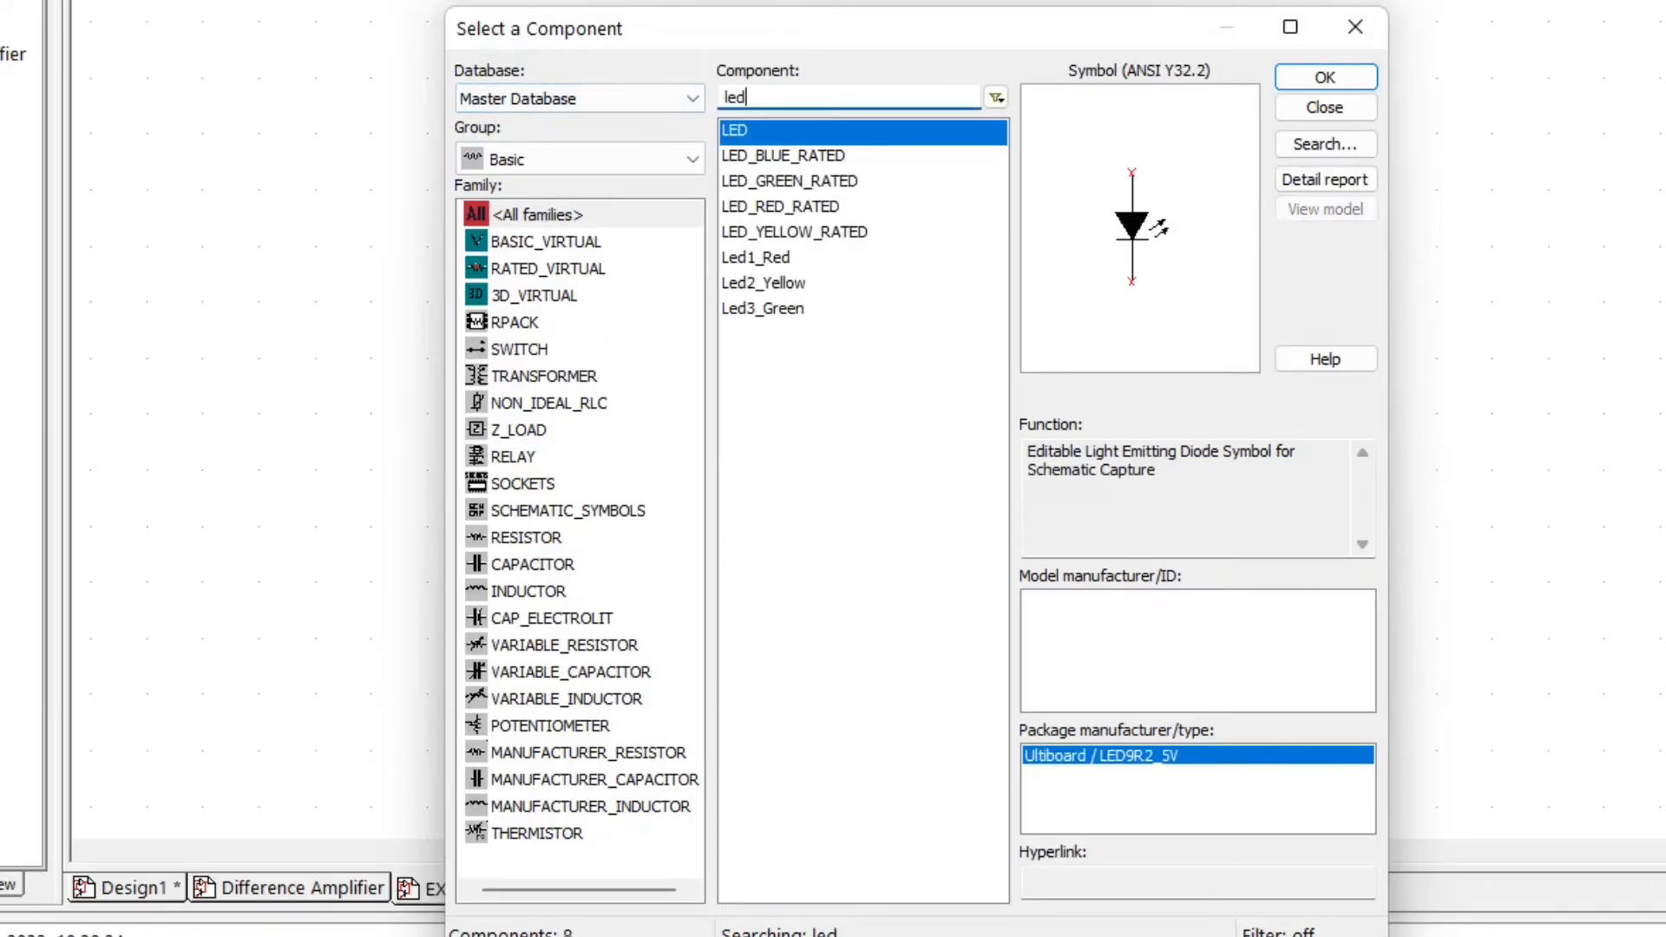
{"action": "key", "text": "Down"}
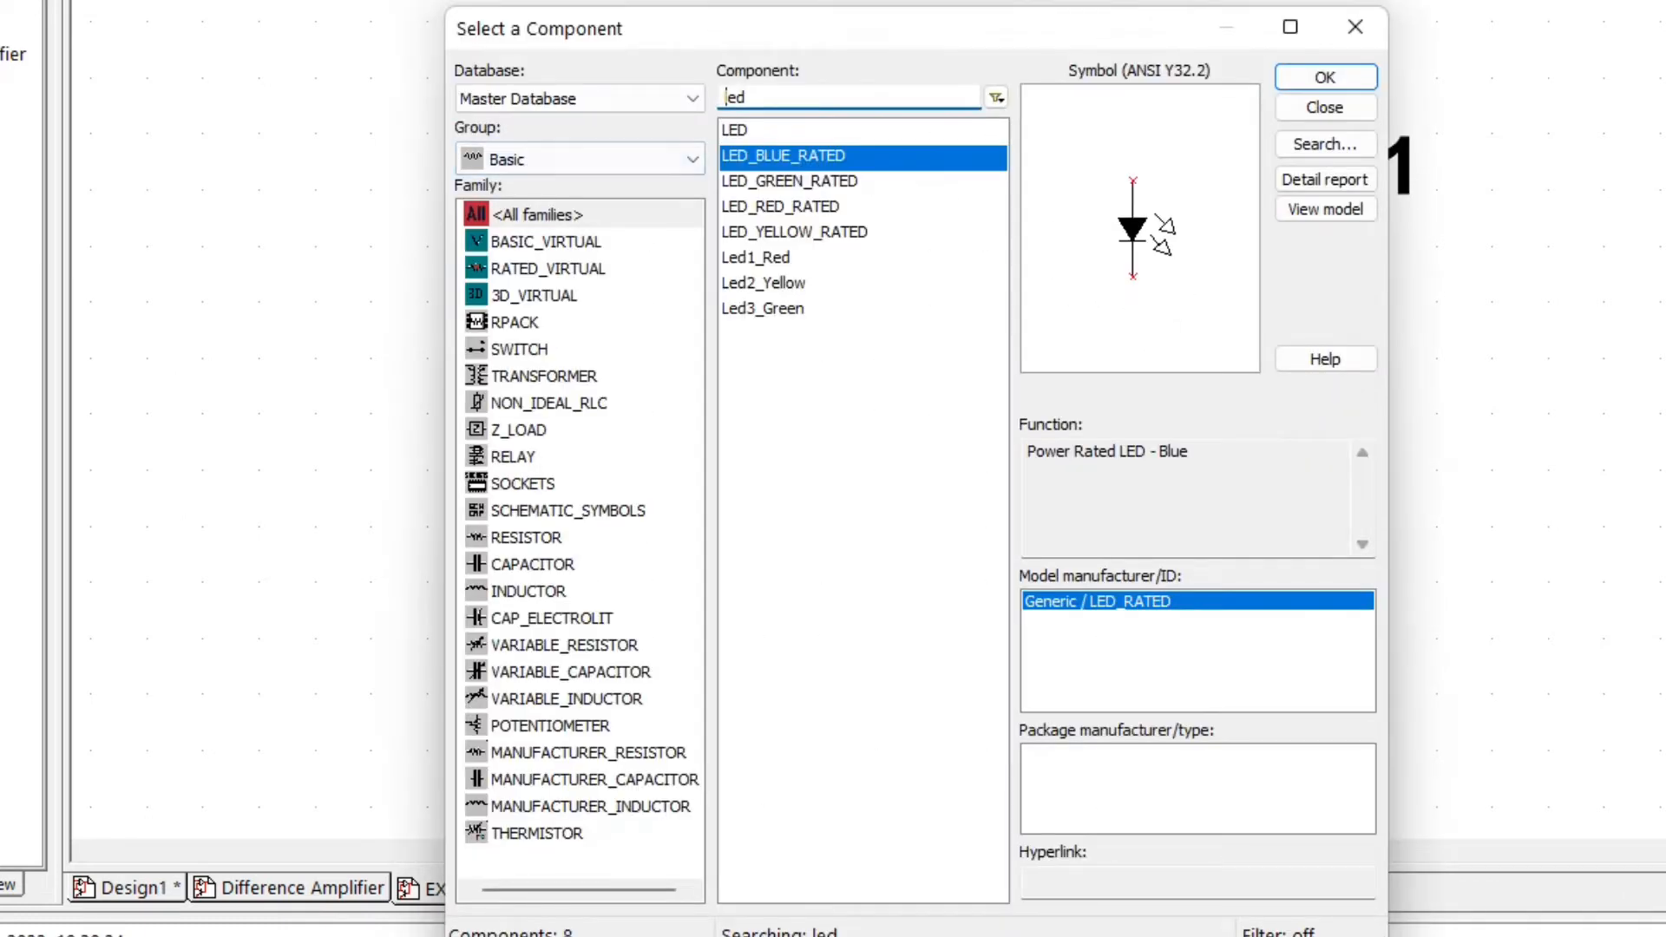
- Search the Basic component group for "res" and place a RESISTOR_RATED on the schematic
{"action": "double_click", "coordinate": [736, 98]}
{"action": "type", "text": "res"}
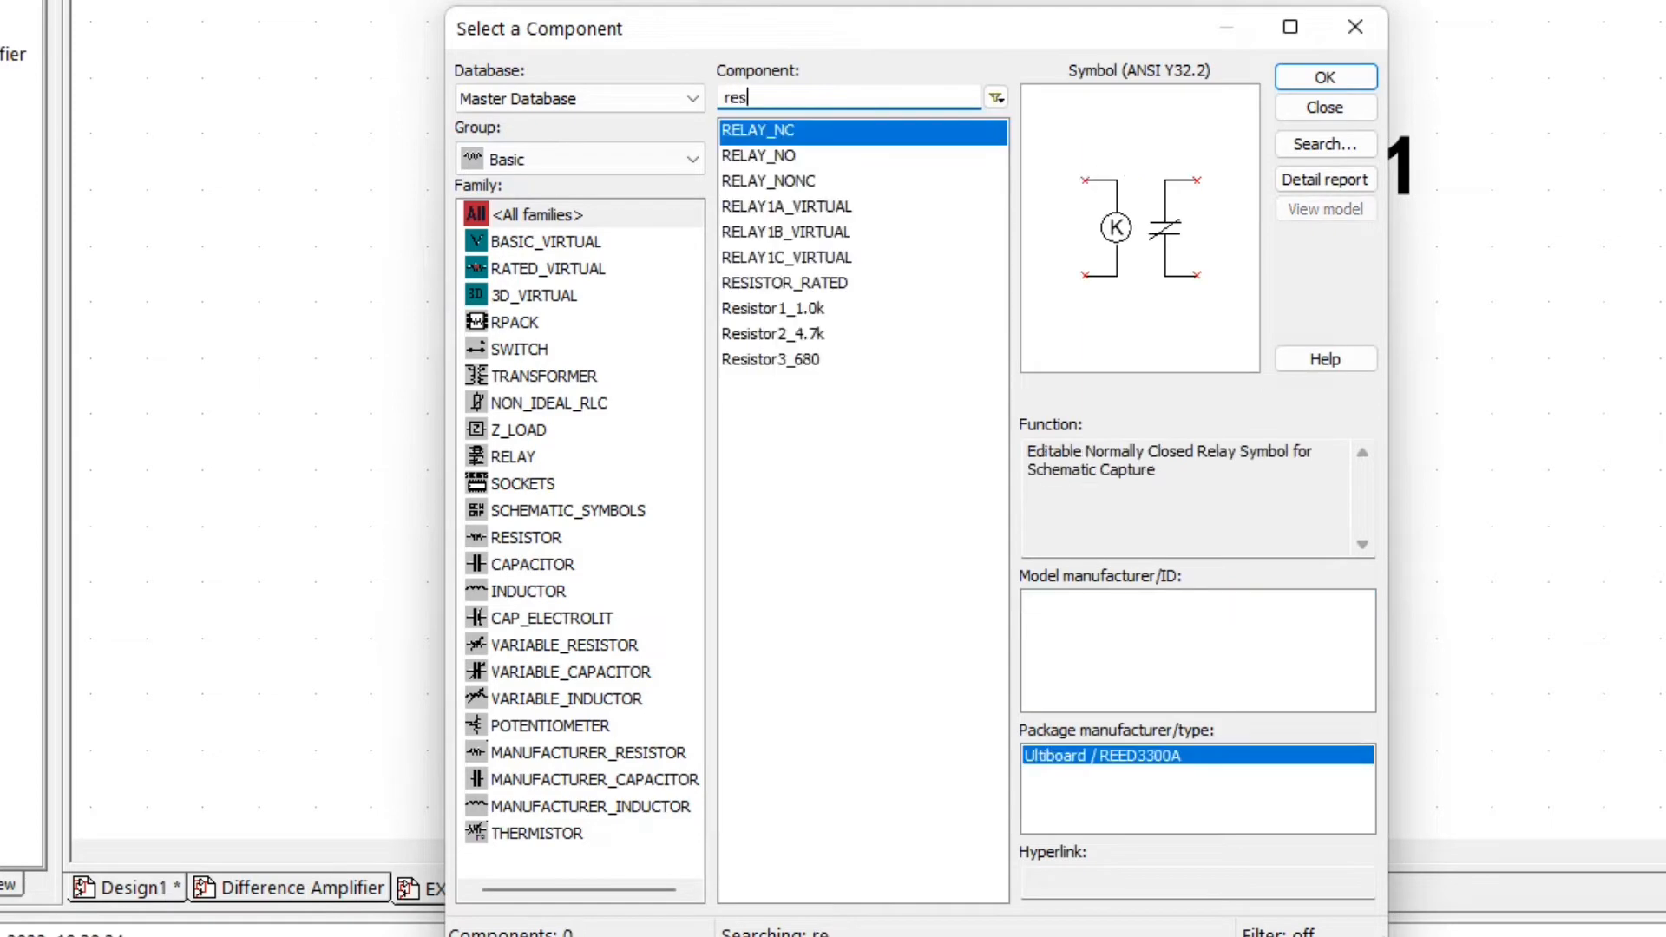
{"action": "left_click", "coordinate": [773, 157]}
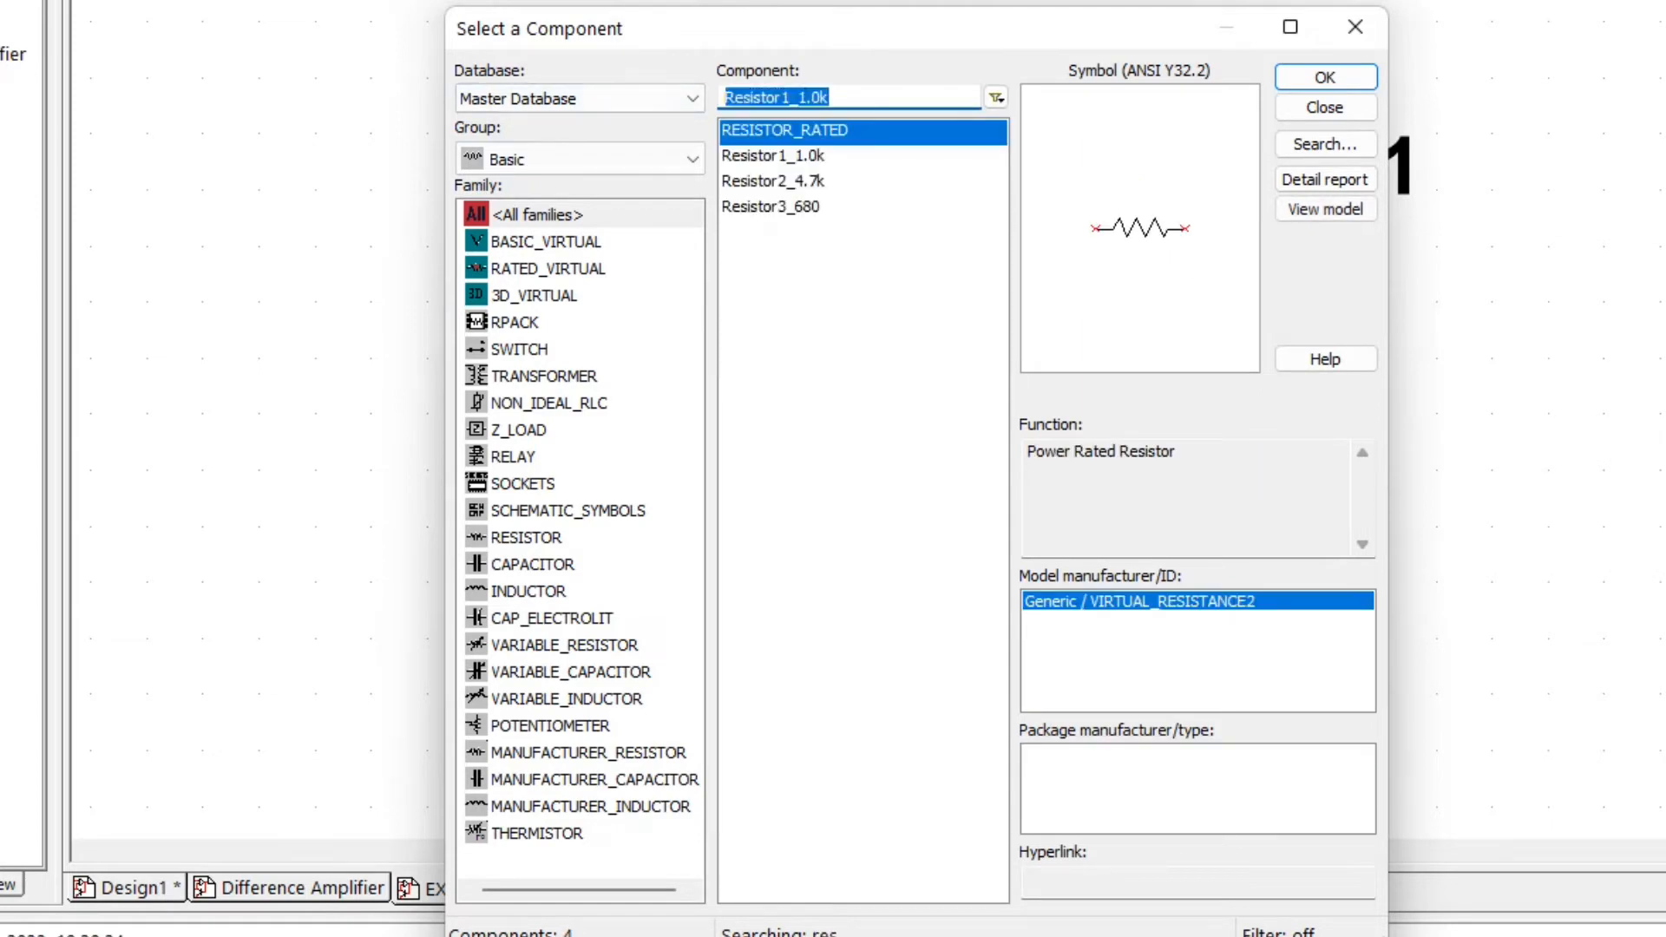
{"action": "left_click", "coordinate": [784, 130]}
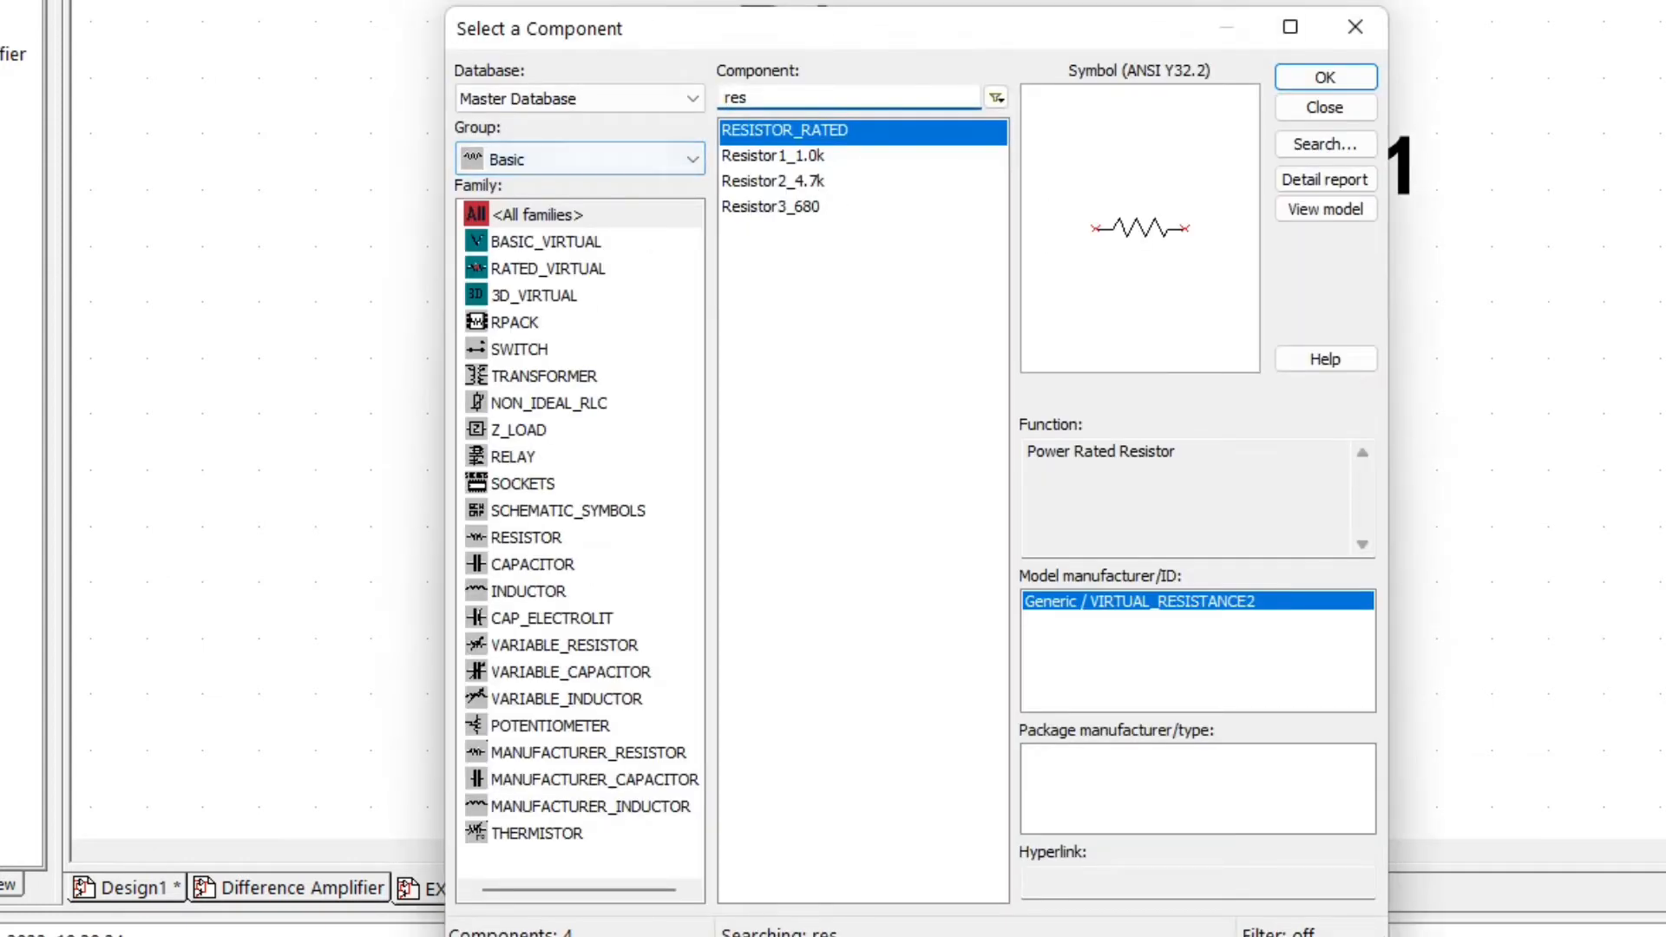
- Switch the component browser to the Sources group
{"action": "left_click", "coordinate": [579, 160]}
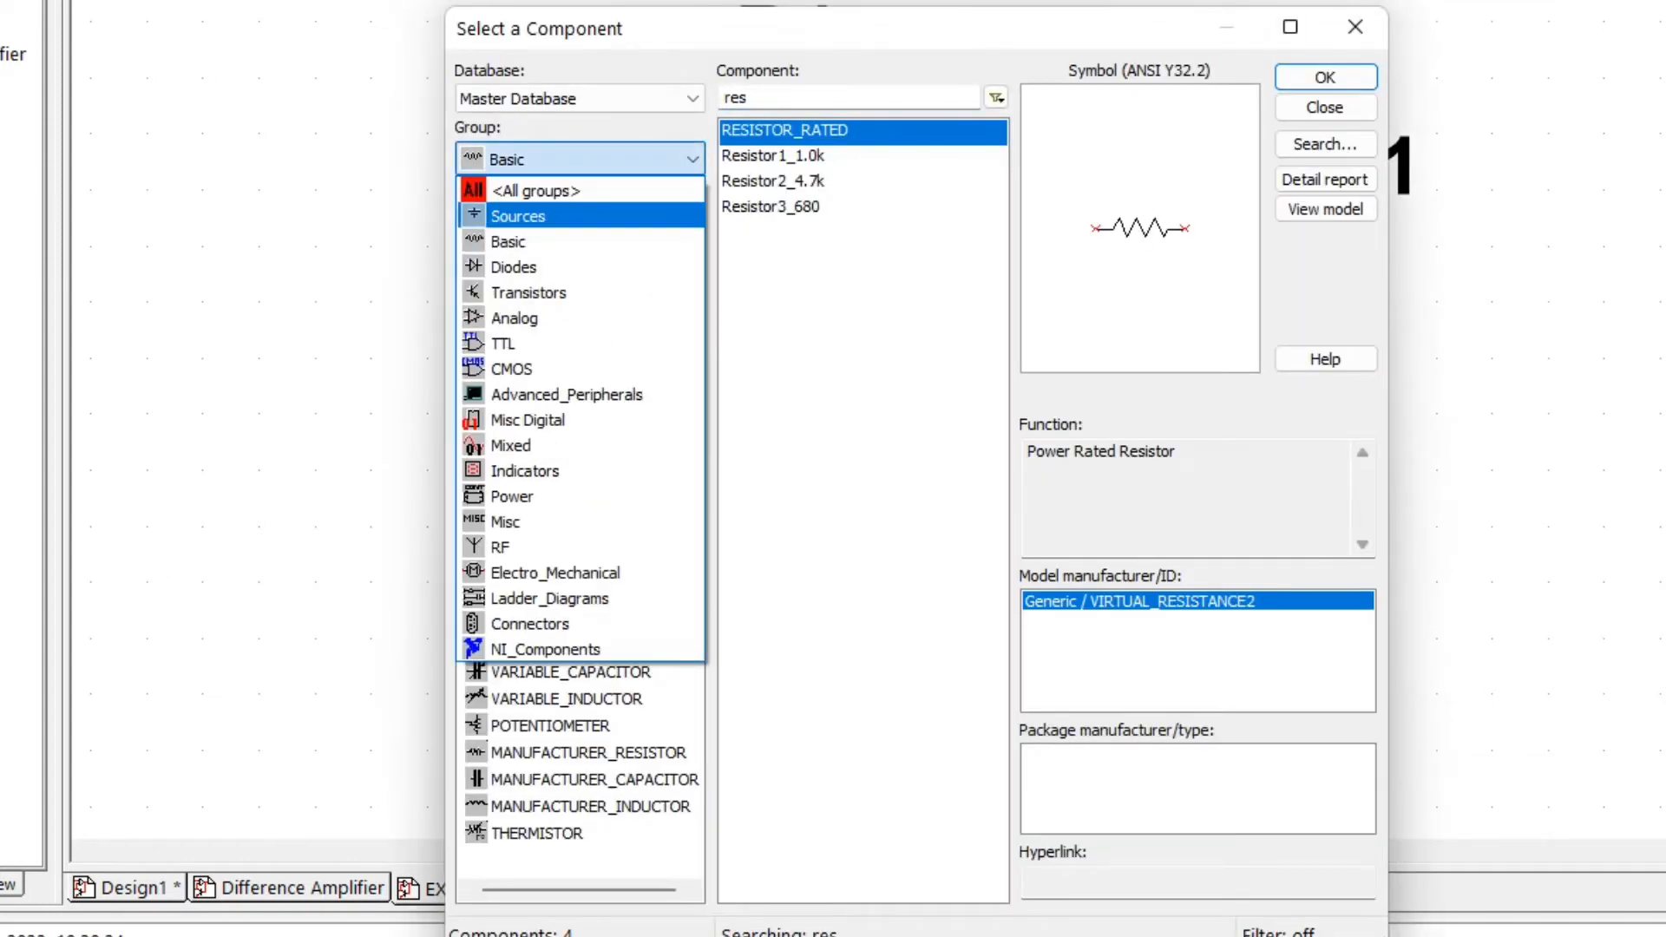
{"action": "left_click", "coordinate": [580, 159]}
{"action": "left_click", "coordinate": [579, 159]}
{"action": "left_click", "coordinate": [555, 216]}
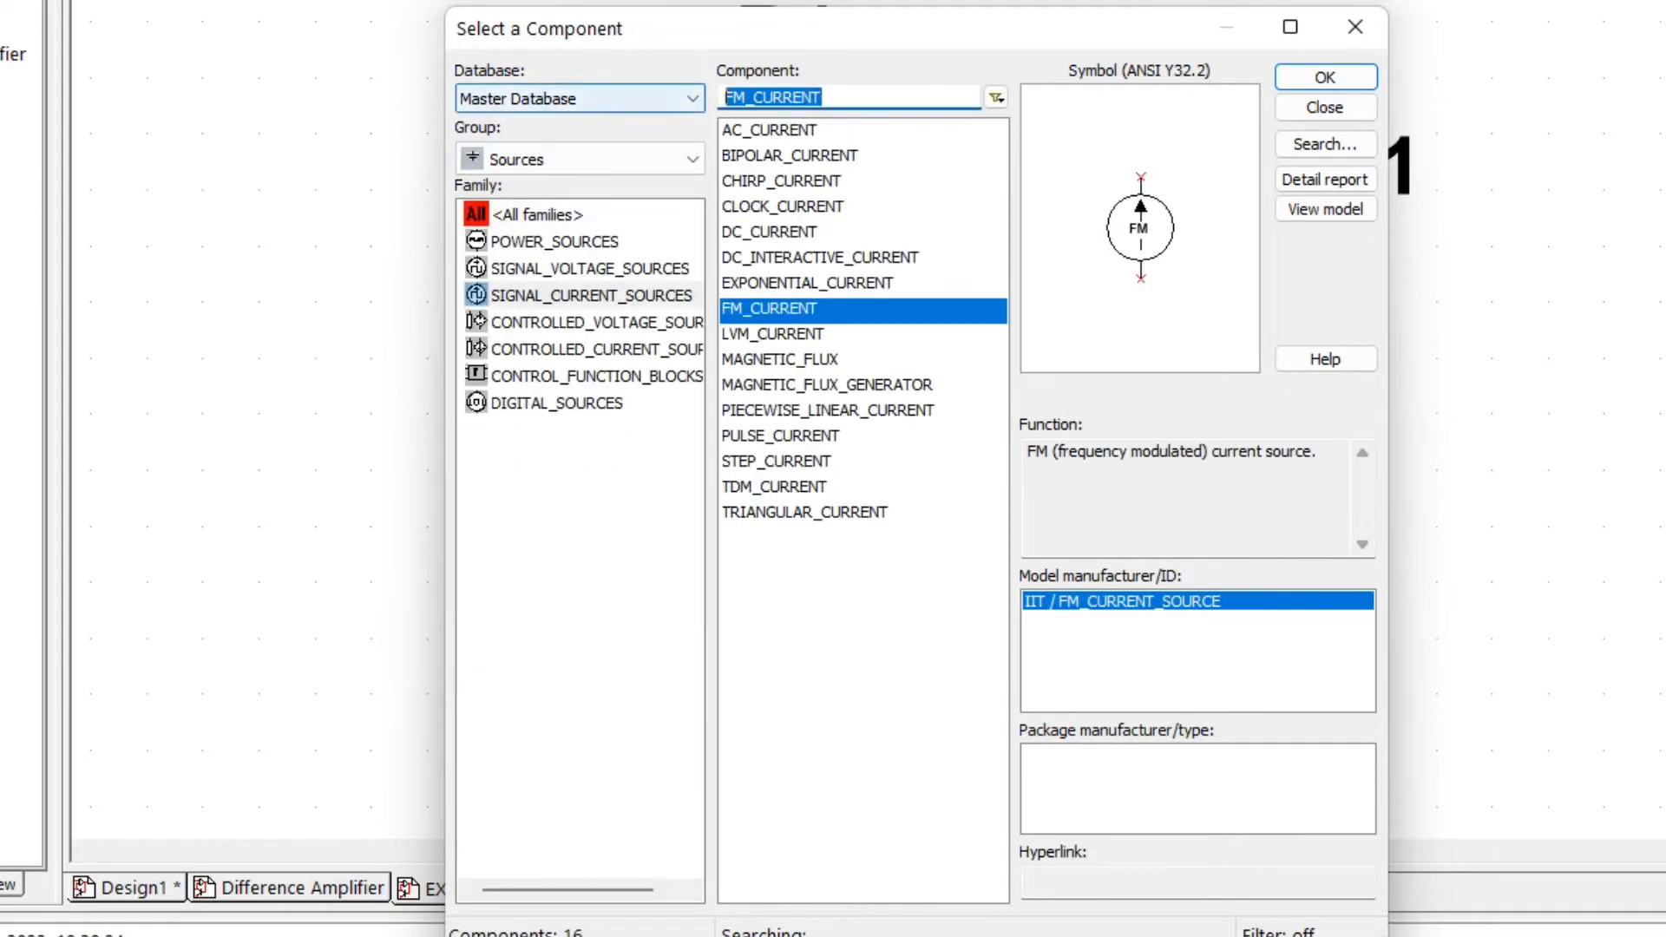
{"action": "type", "text": "5v"}
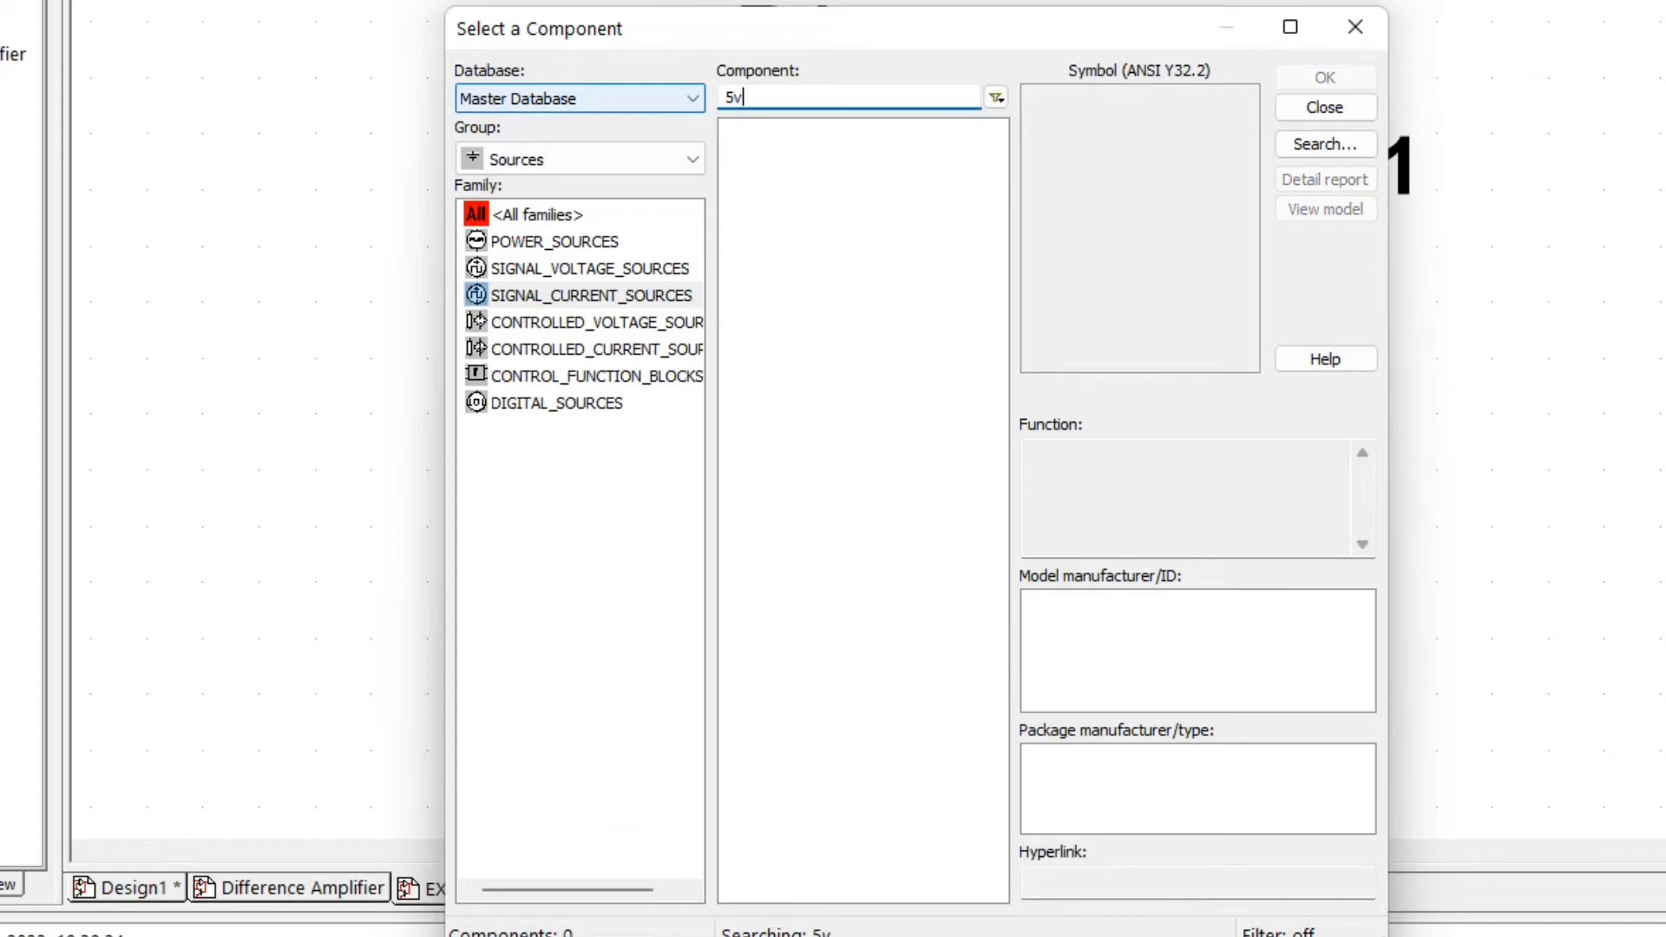
{"action": "key", "text": "BackSpace"}
{"action": "key", "text": "BackSpace"}
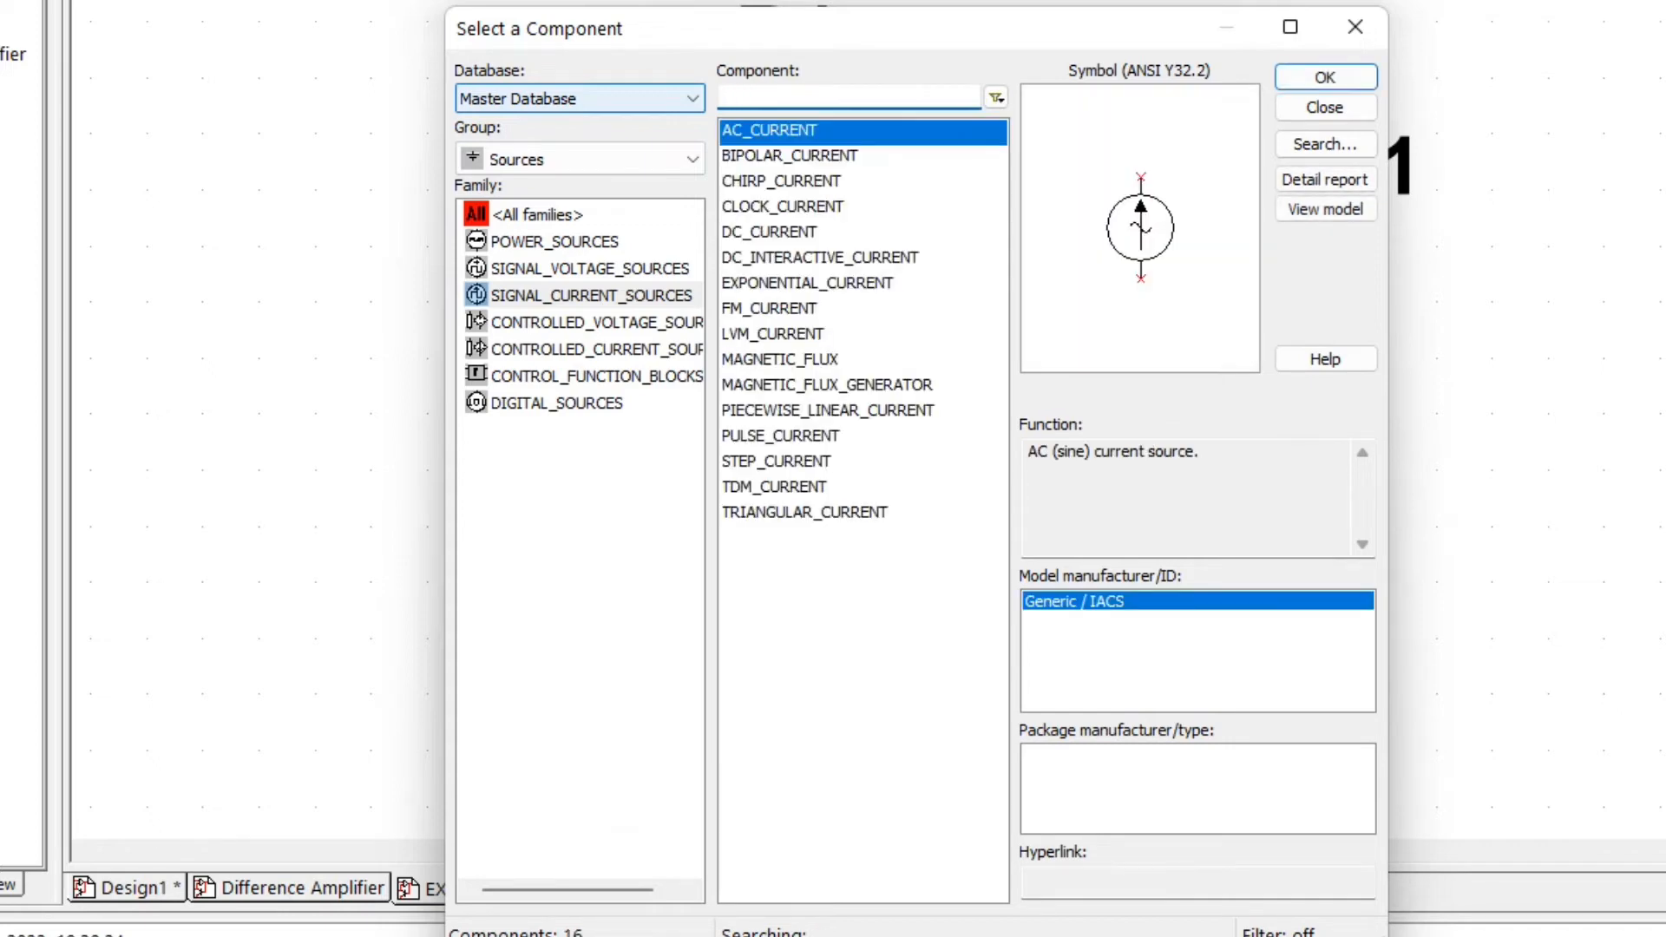
{"action": "type", "text": "po"}
{"action": "key", "text": "BackSpace"}
{"action": "key", "text": "BackSpace"}
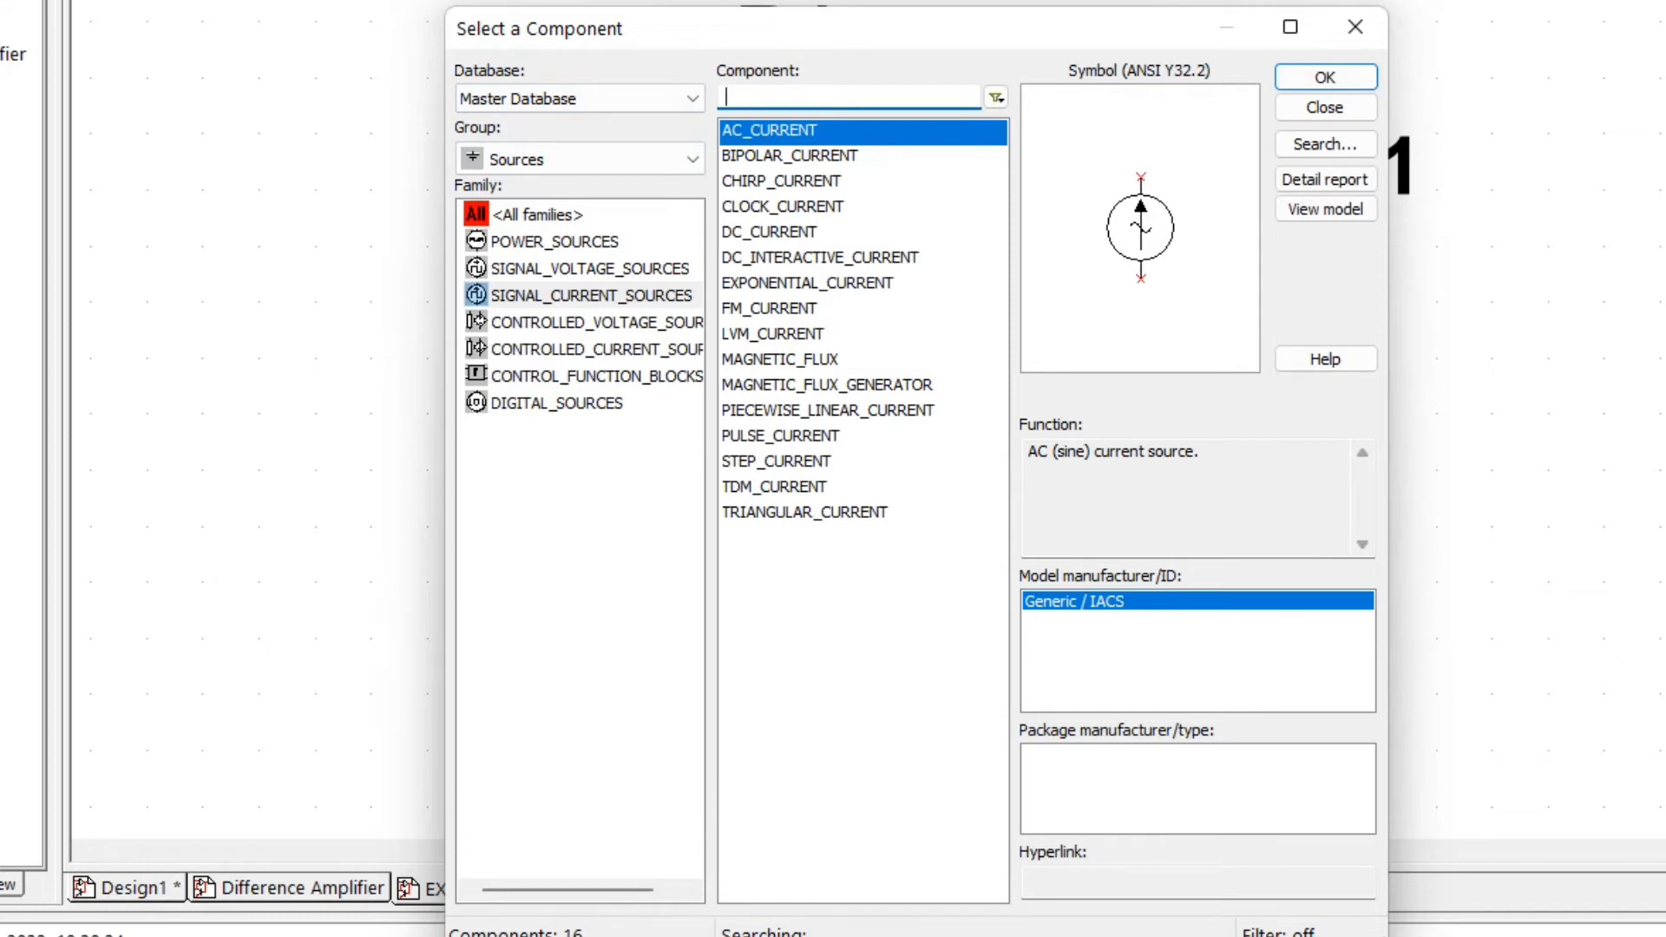
- Place a DC_POWER source from the POWER_SOURCES family beside the resistor, opposite the LED
{"action": "left_click", "coordinate": [555, 242]}
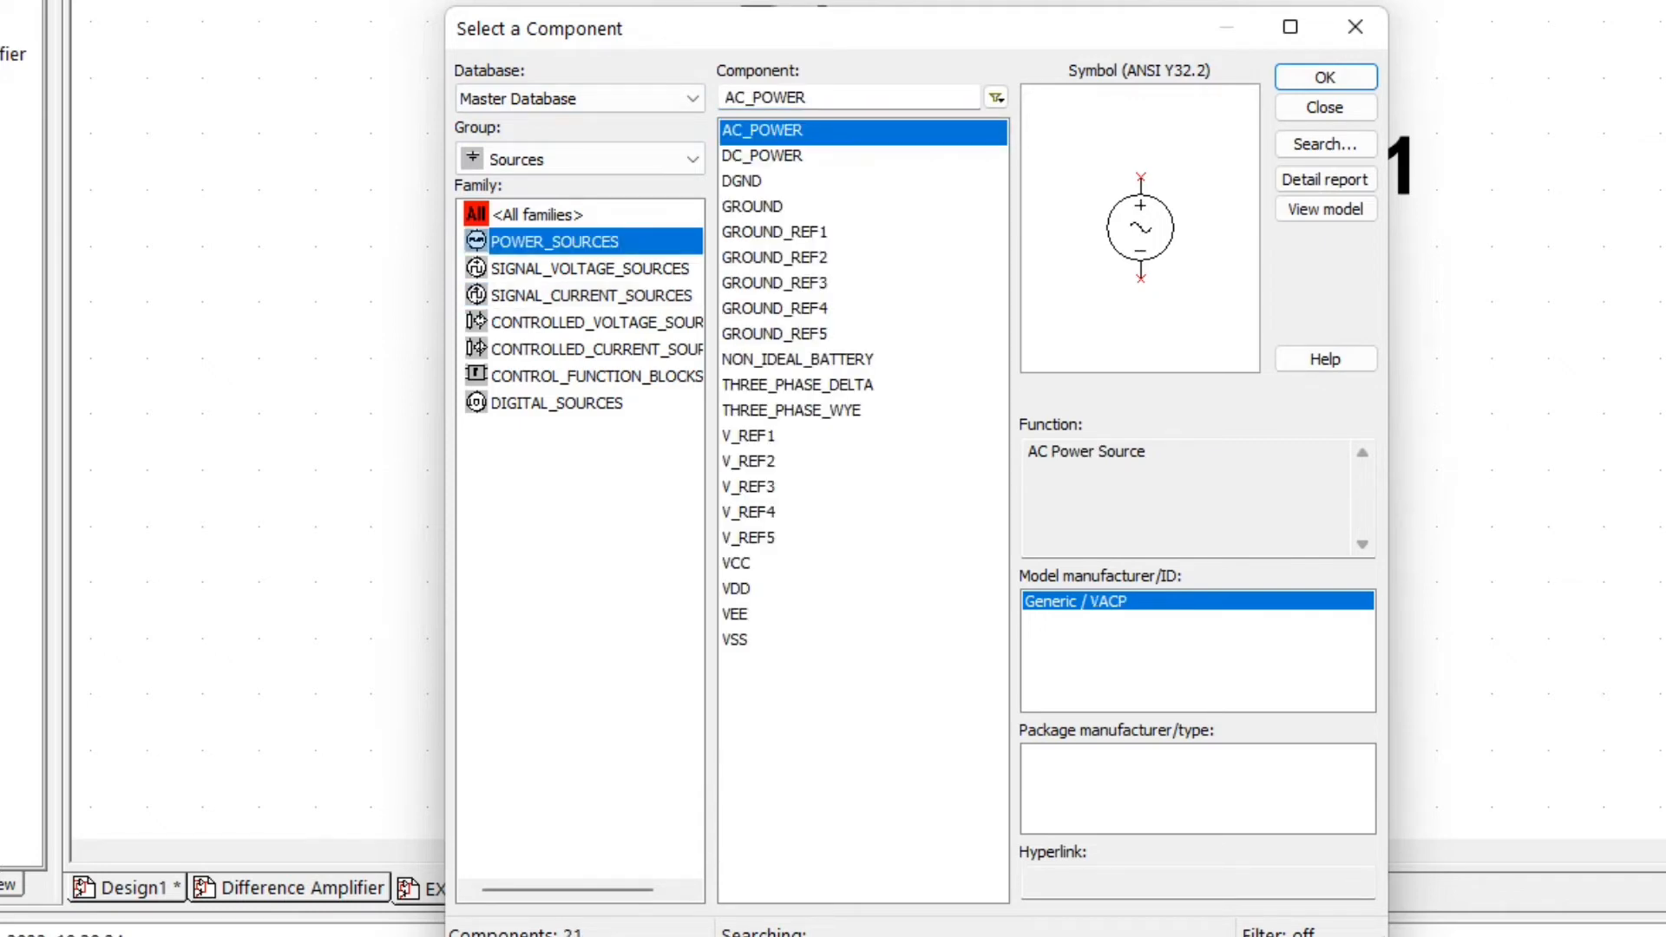
{"action": "double_click", "coordinate": [806, 156]}
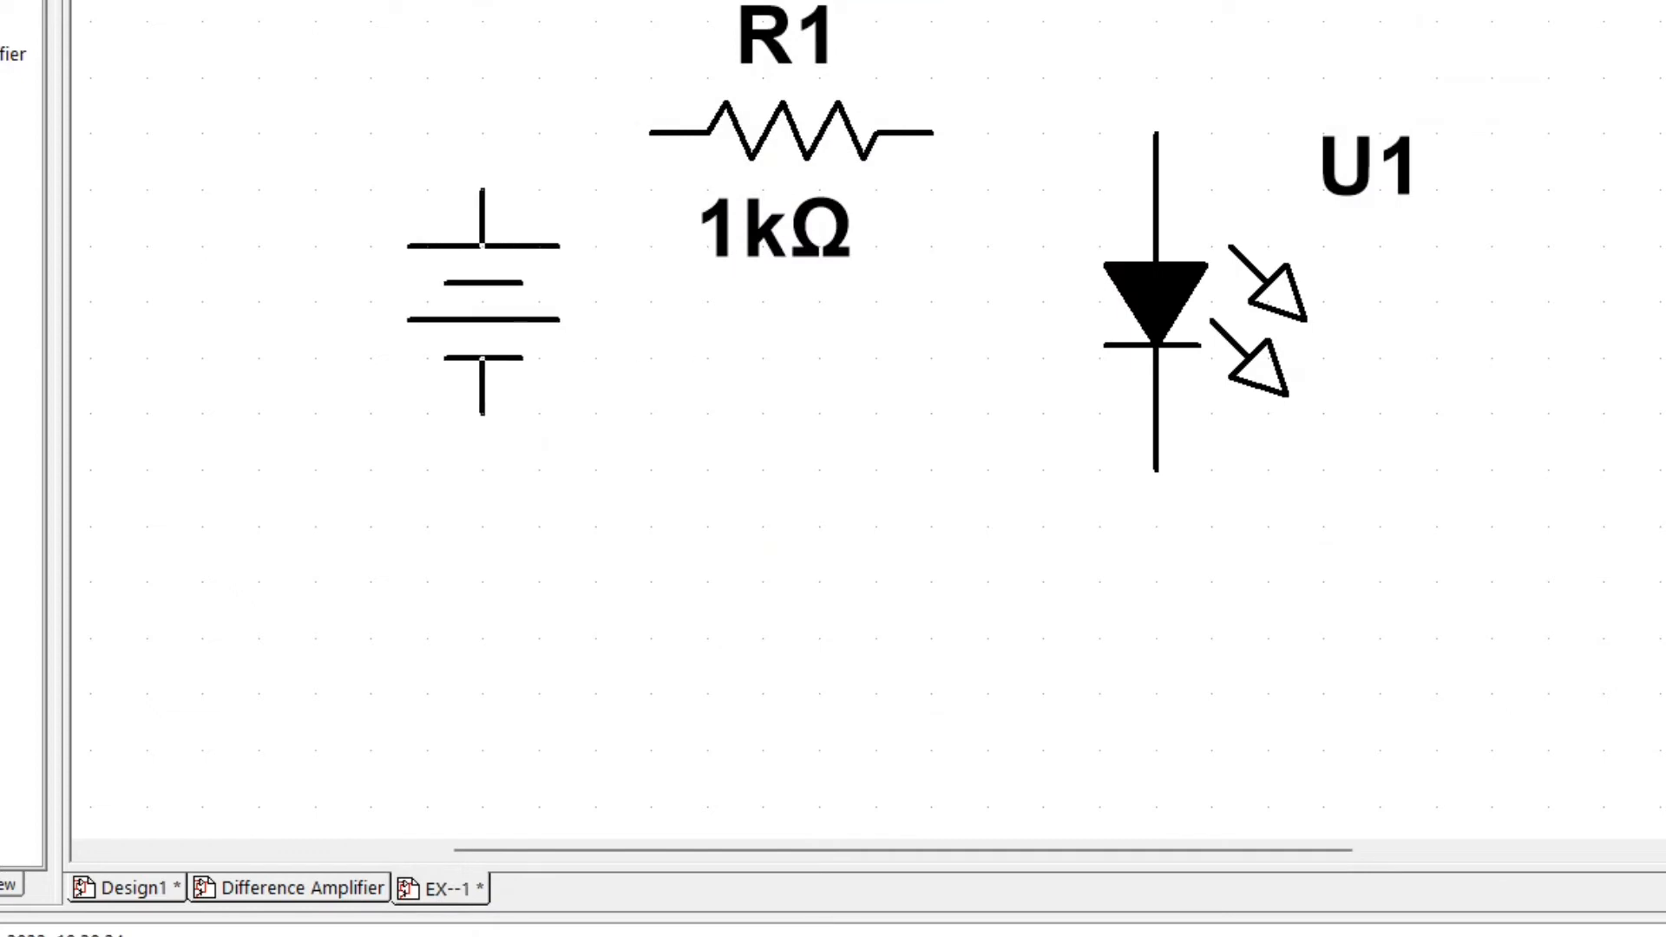
{"action": "left_click", "coordinate": [483, 301]}
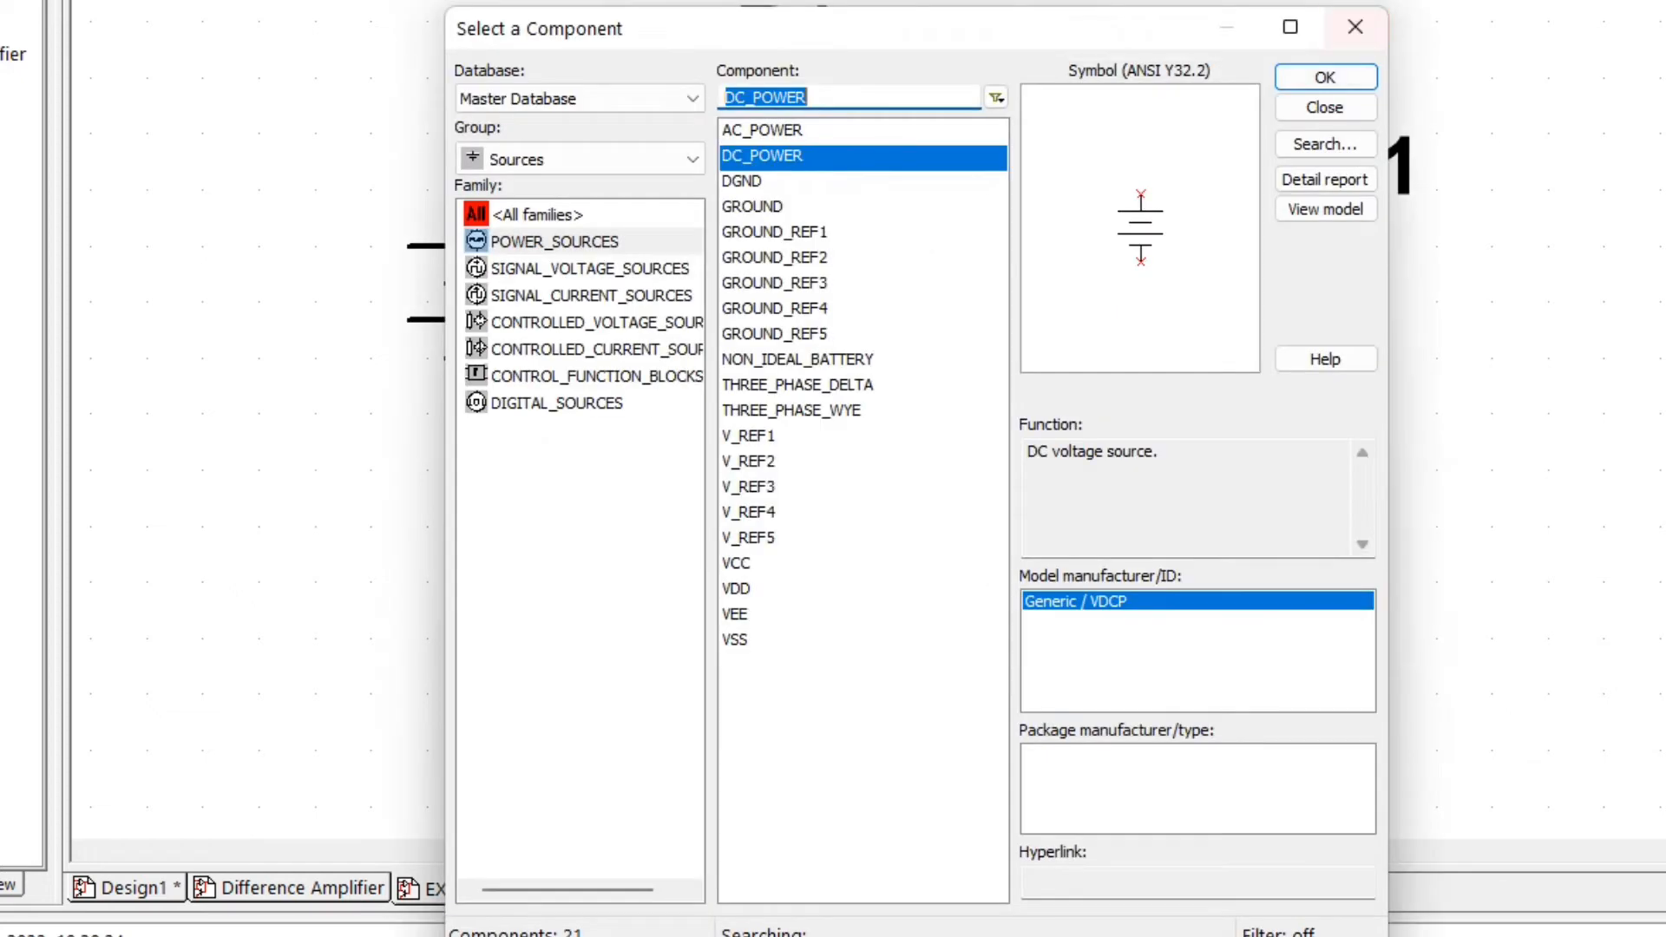
- Search the power sources for "g" and place a GROUND symbol below the circuit, between the source and the LED
{"action": "type", "text": "g"}
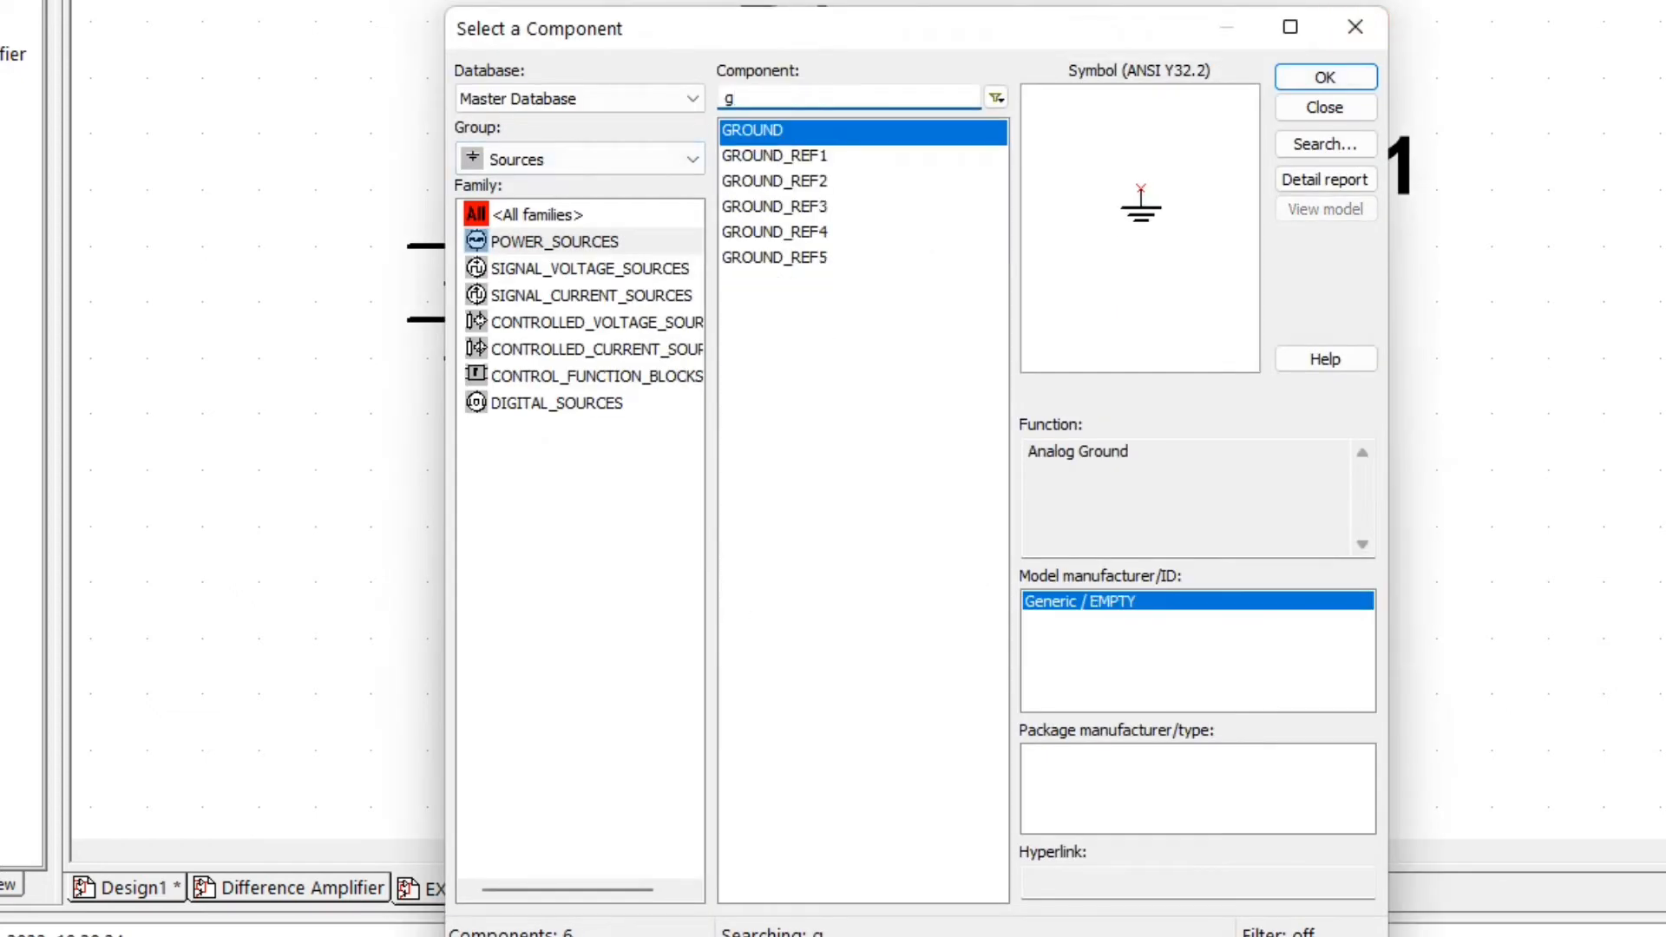
{"action": "key", "text": "Return"}
{"action": "left_click", "coordinate": [818, 599]}
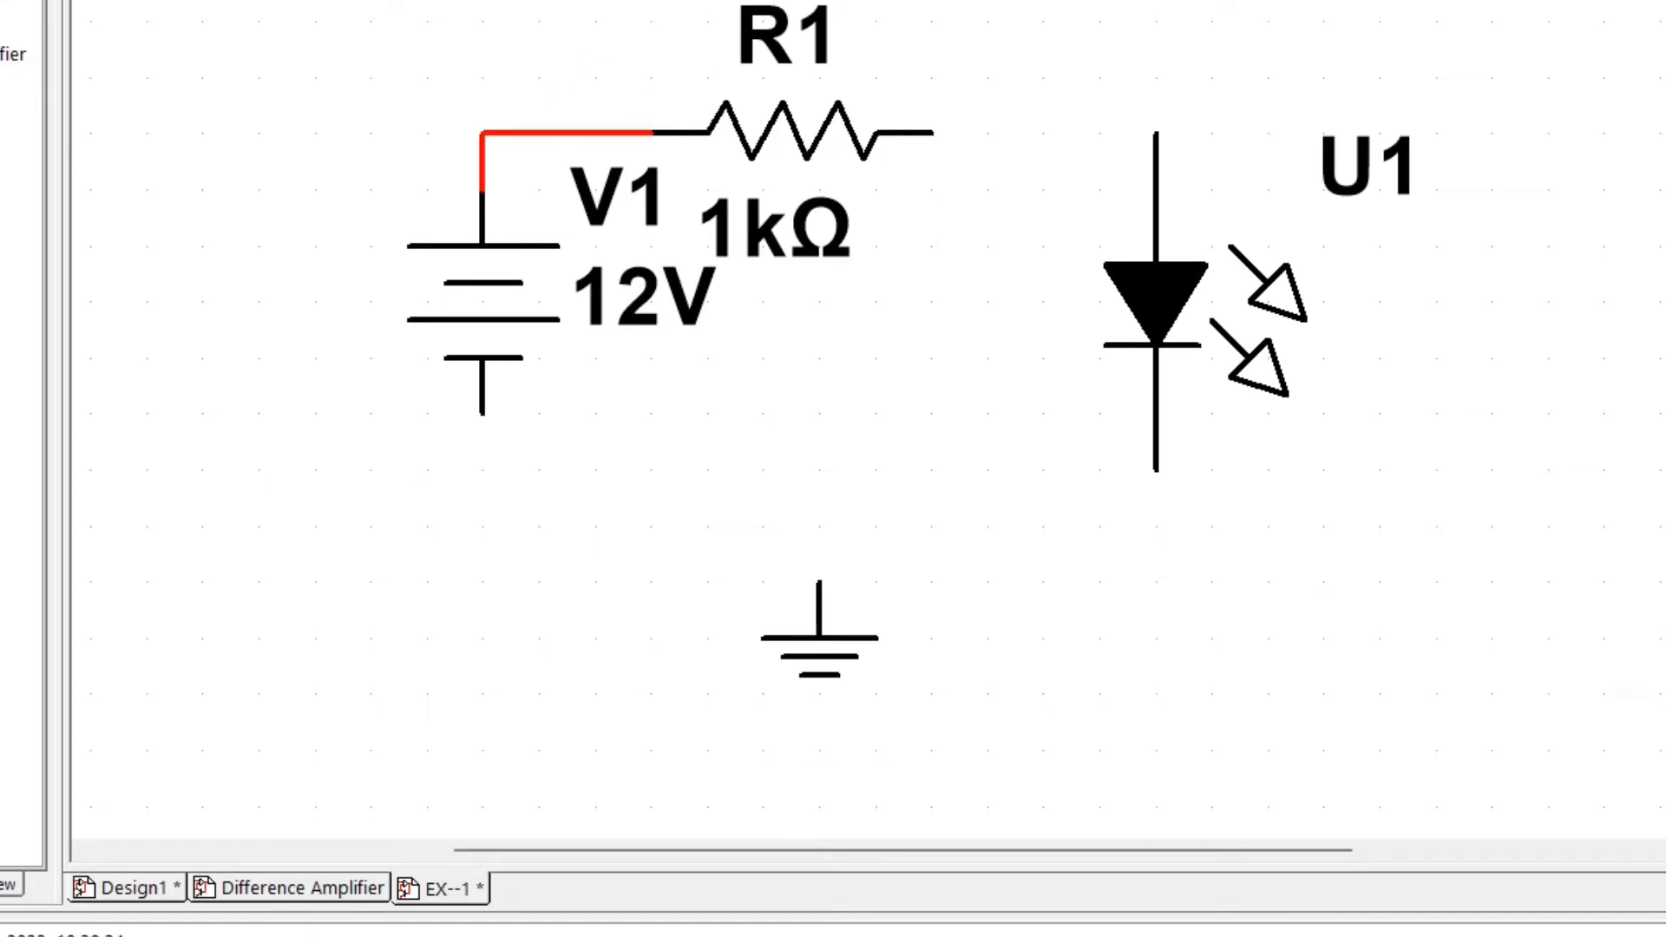
- Wire the DC source, resistor and LED into a closed loop and connect the ground to its bottom wire
{"action": "left_click", "coordinate": [933, 133]}
{"action": "left_click", "coordinate": [1155, 133]}
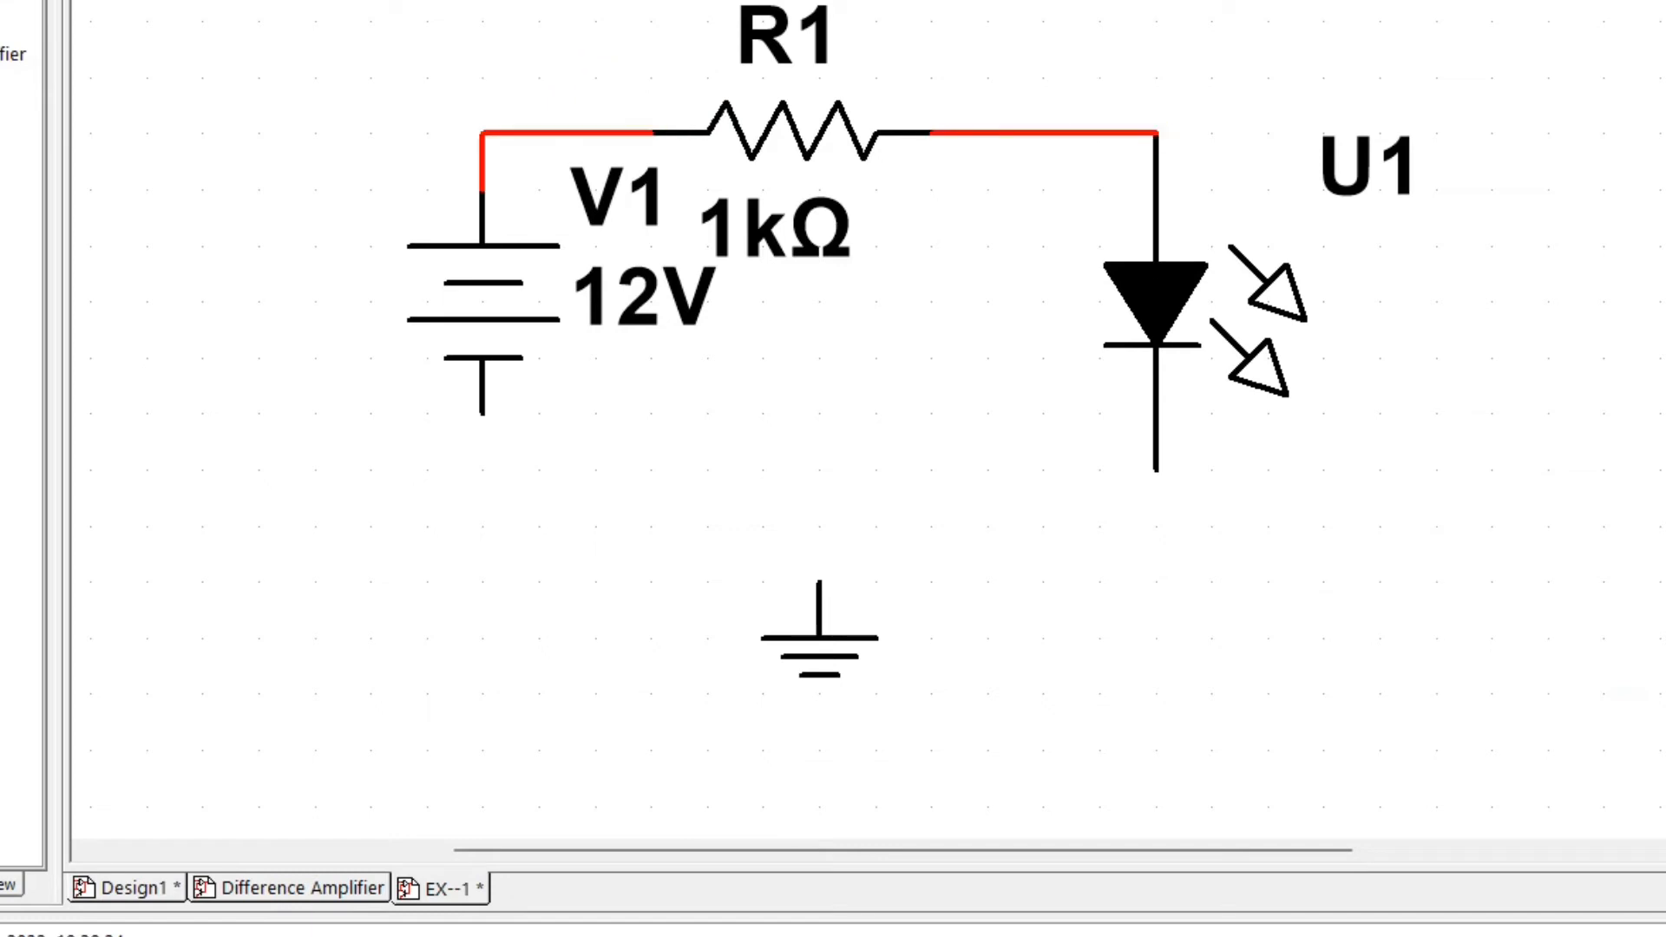
{"action": "left_click", "coordinate": [1156, 470]}
{"action": "left_click", "coordinate": [482, 415]}
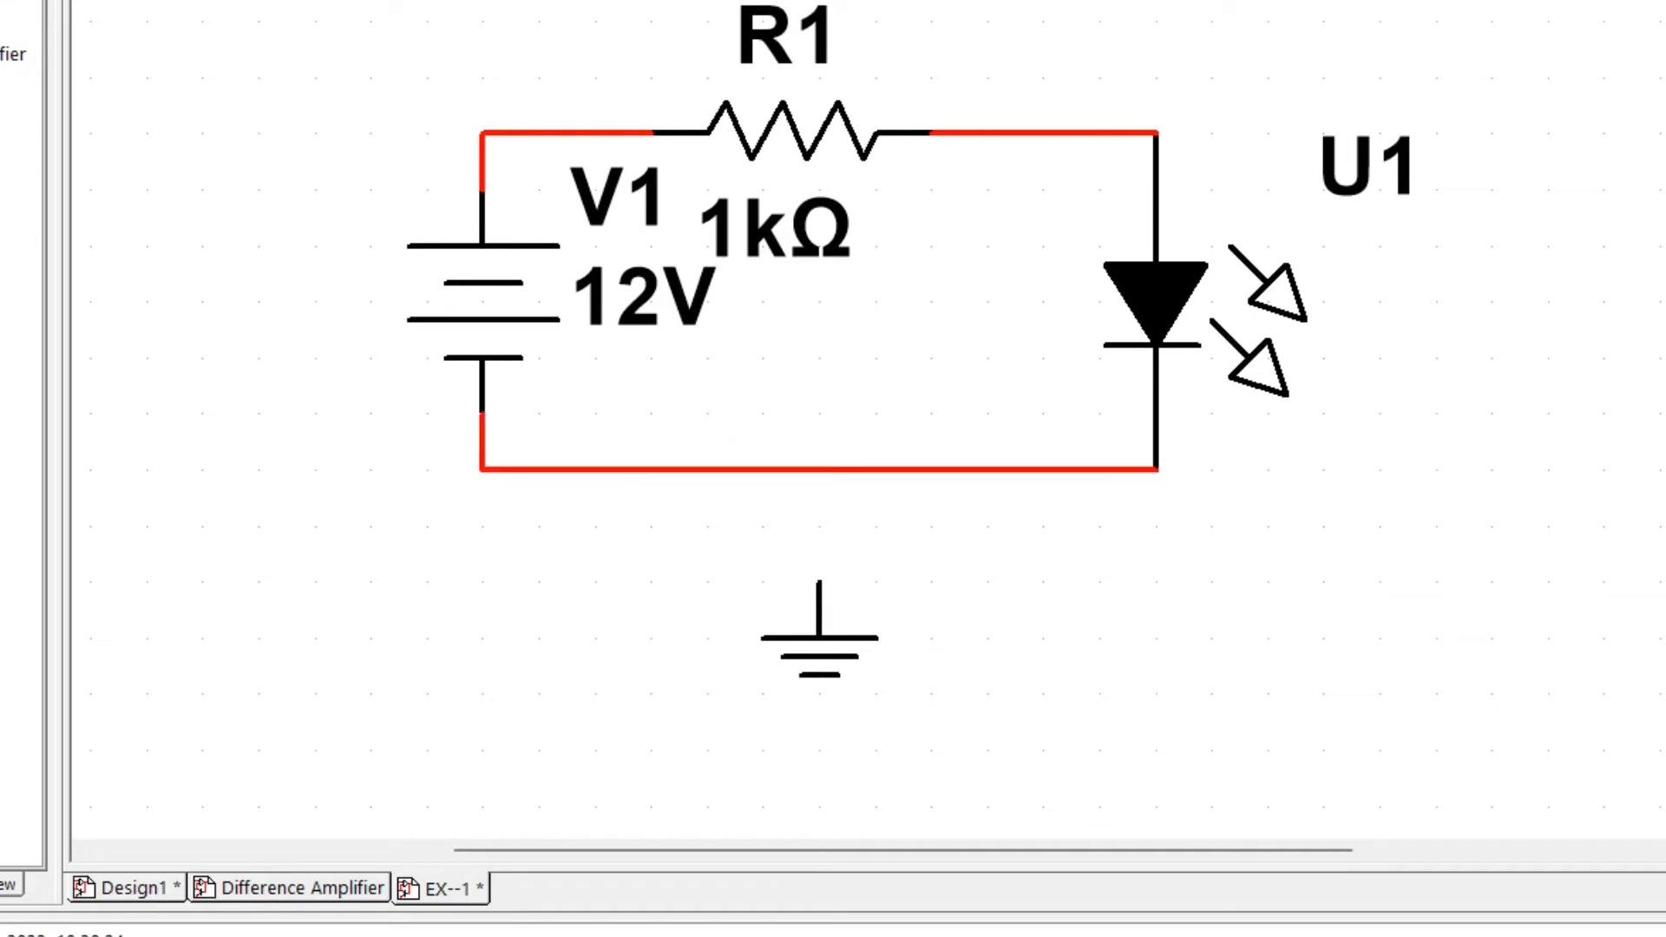
{"action": "left_click", "coordinate": [819, 582]}
{"action": "left_click", "coordinate": [819, 470]}
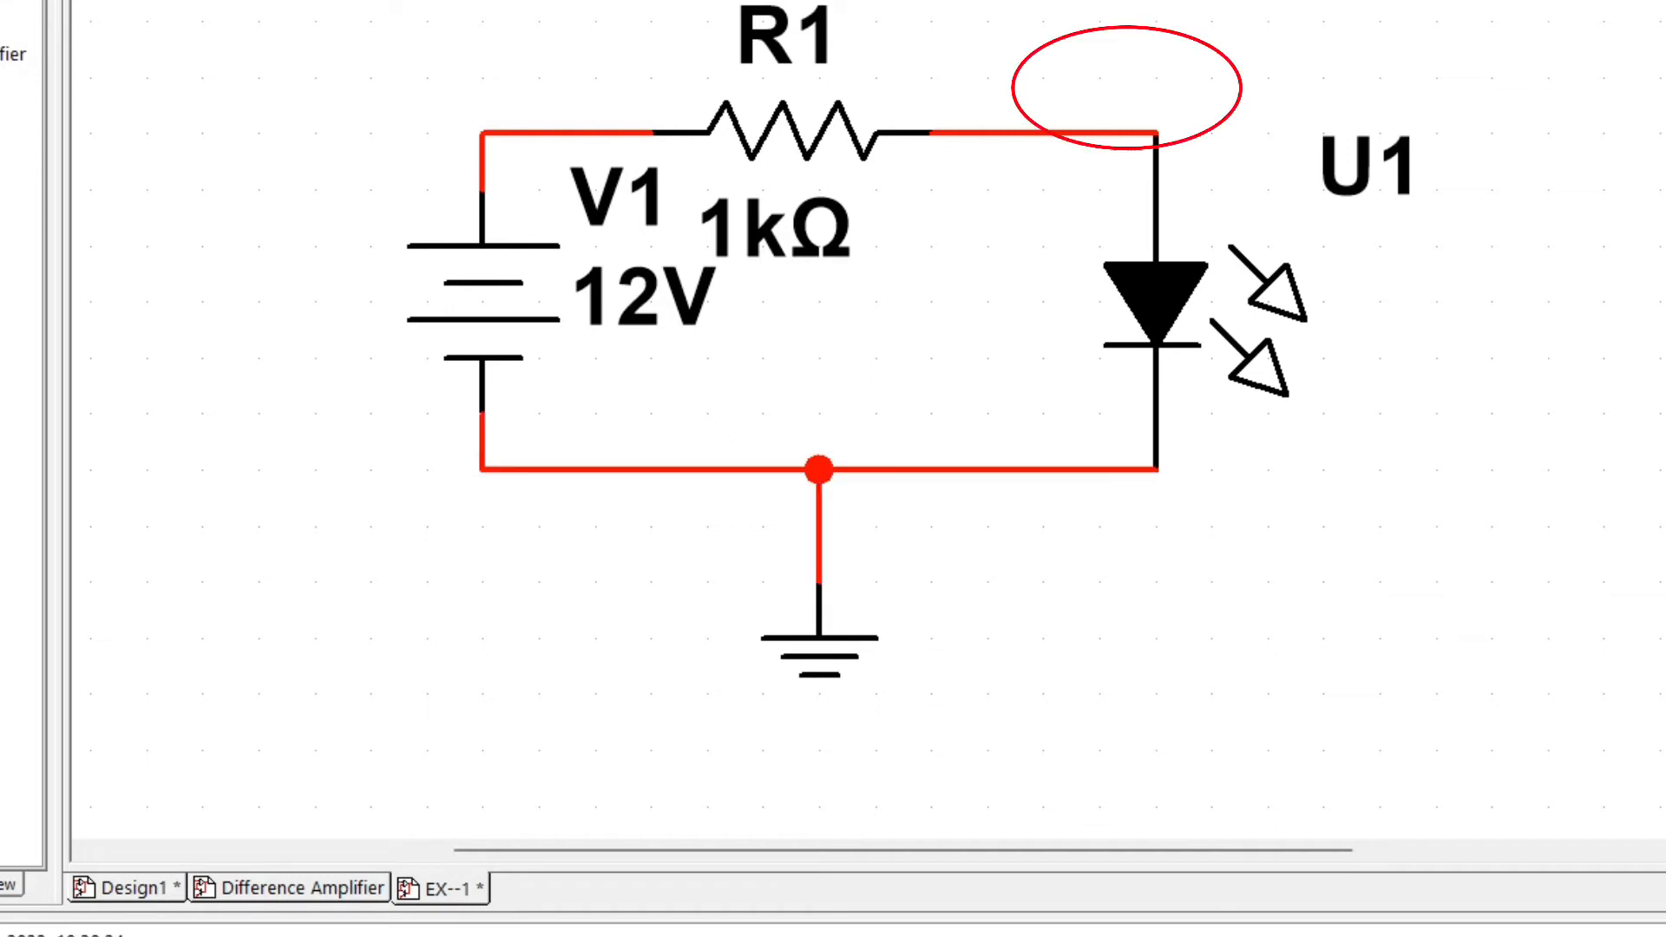
{"action": "right_click", "coordinate": [1180, 2]}
{"action": "key", "text": "Escape"}
{"action": "double_click", "coordinate": [791, 132]}
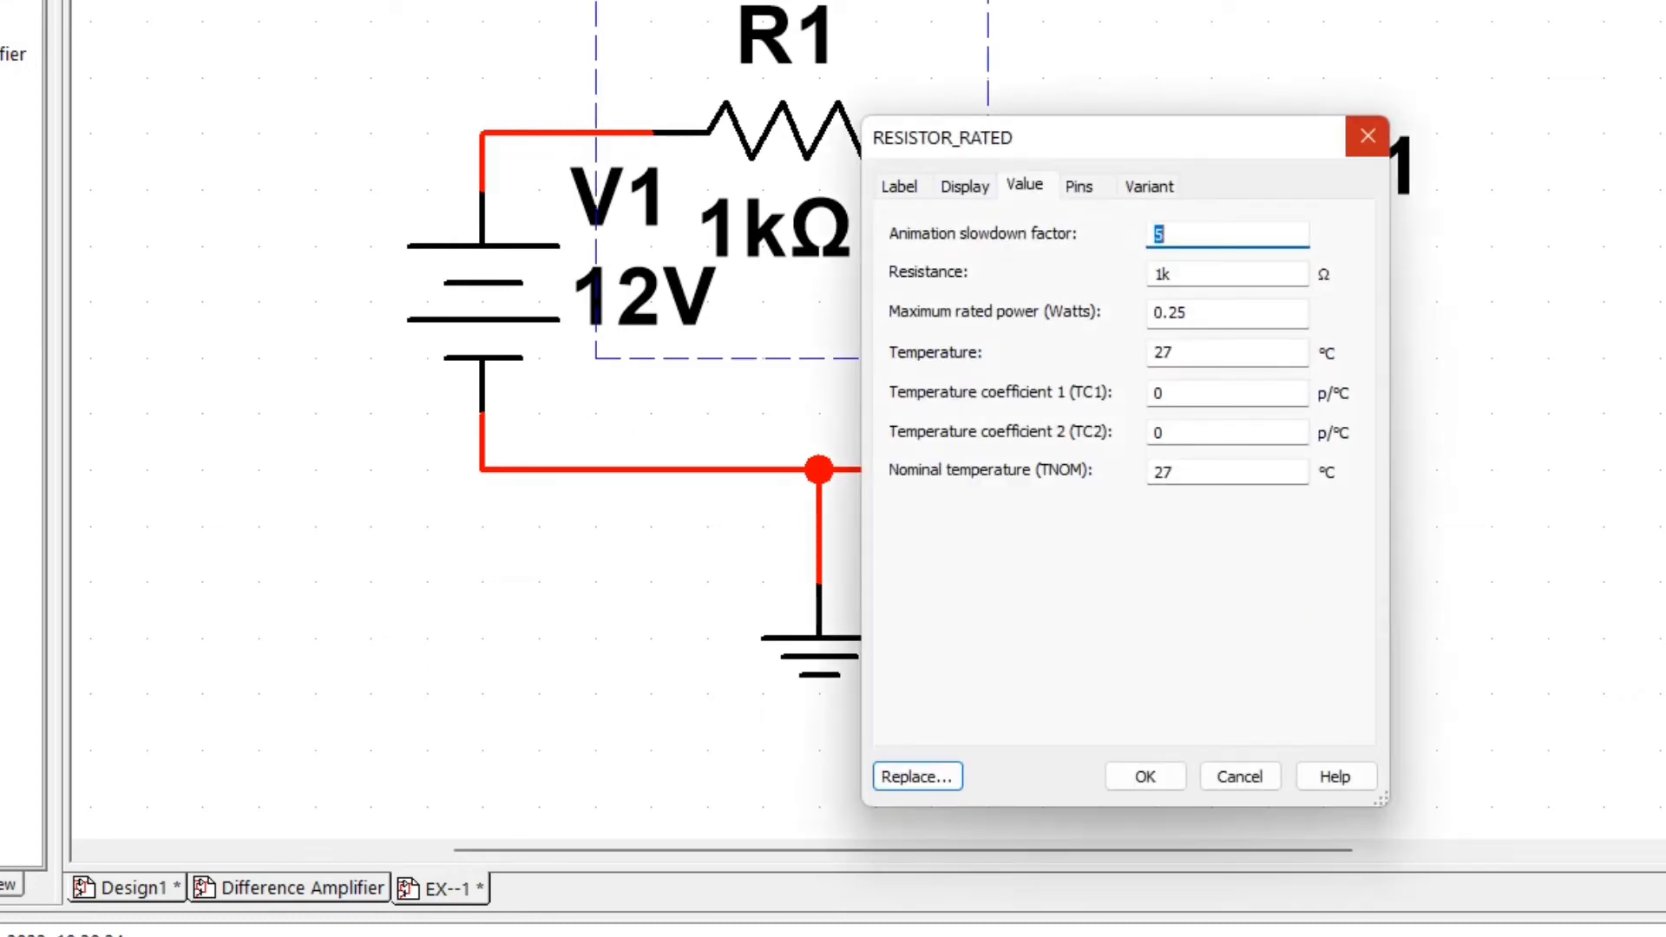
{"action": "left_click", "coordinate": [1367, 136]}
- Set the resistance of resistor R1 to 330 Ω
{"action": "double_click", "coordinate": [791, 132]}
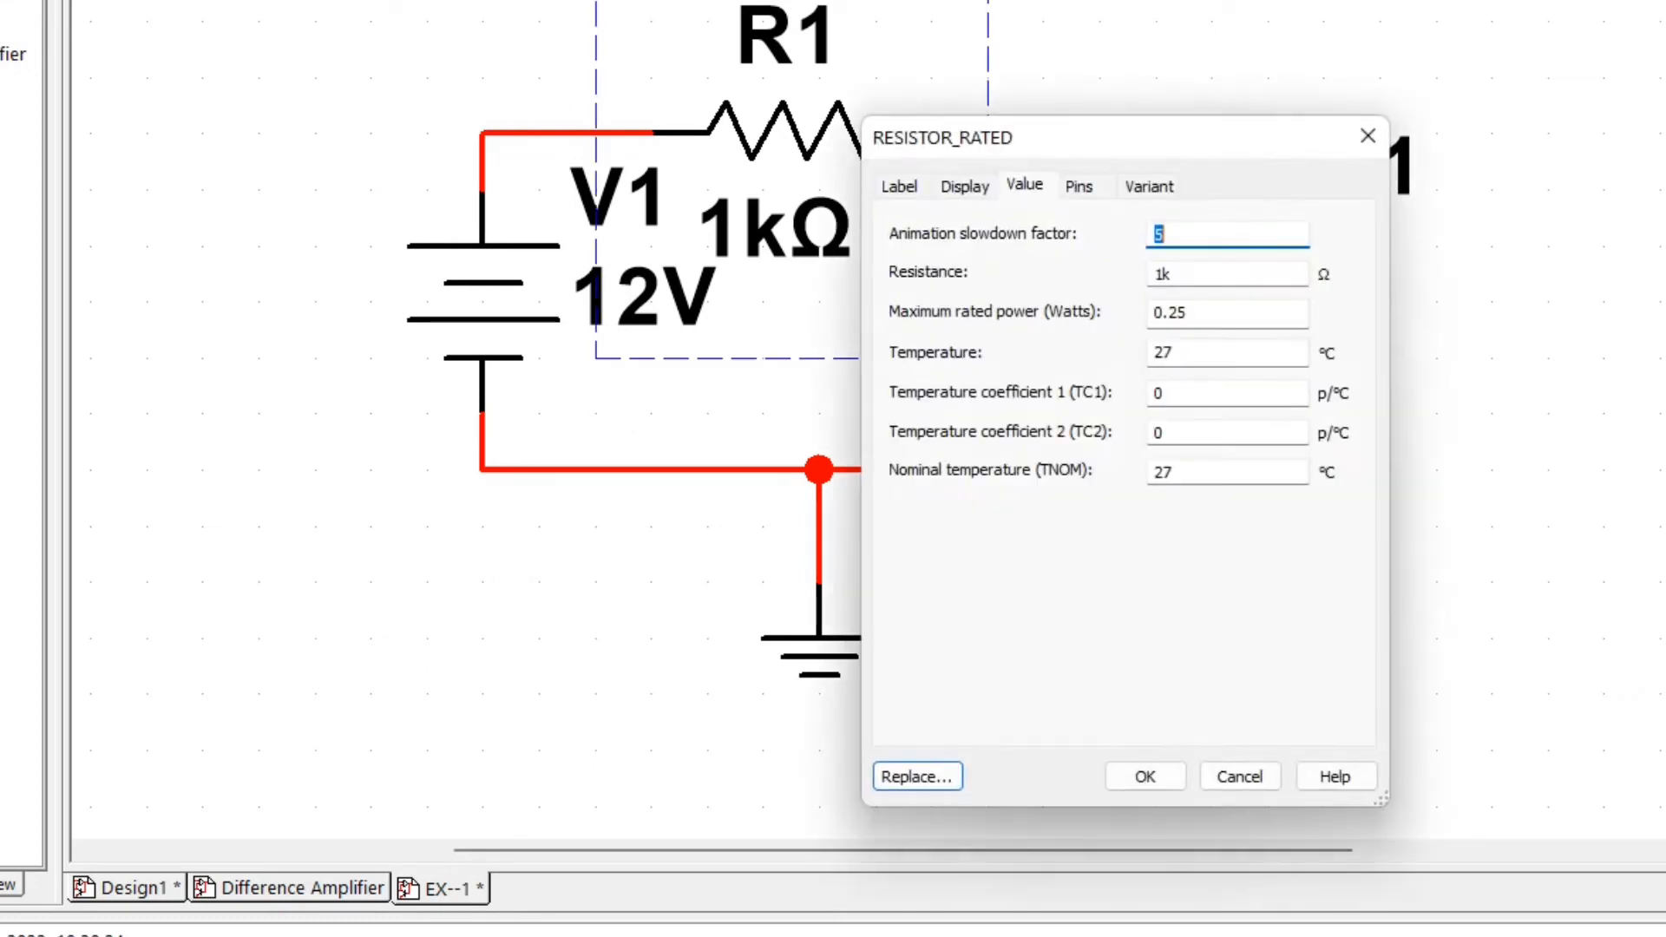
{"action": "key", "text": "Tab"}
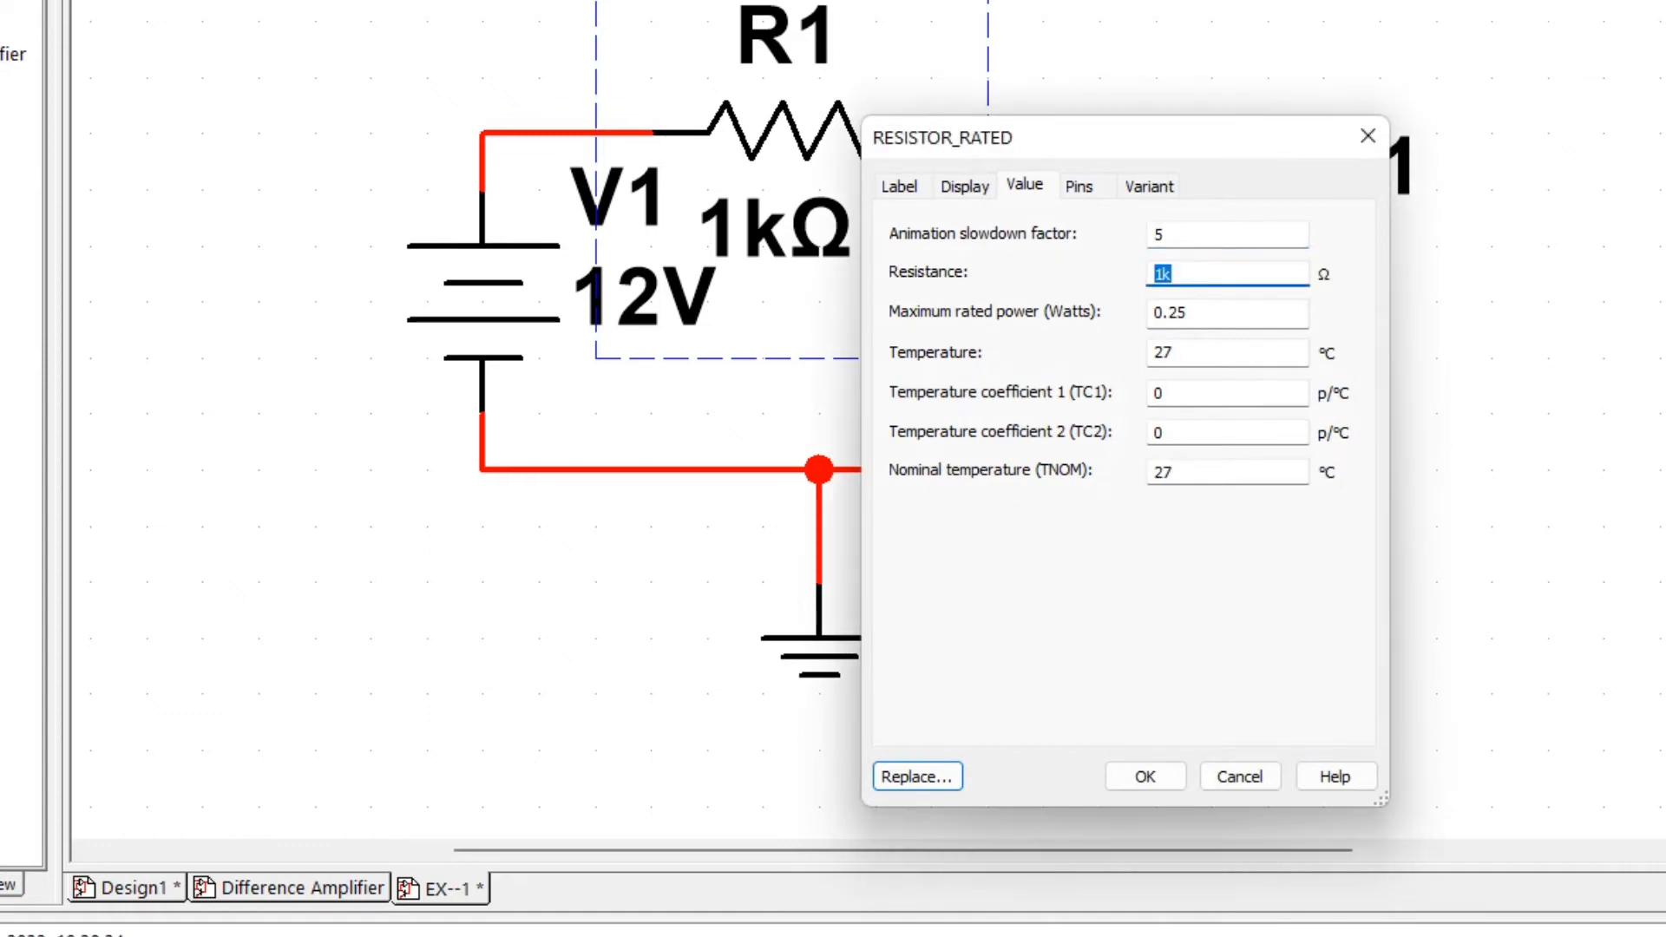
{"action": "type", "text": "330"}
{"action": "left_click", "coordinate": [1145, 776]}
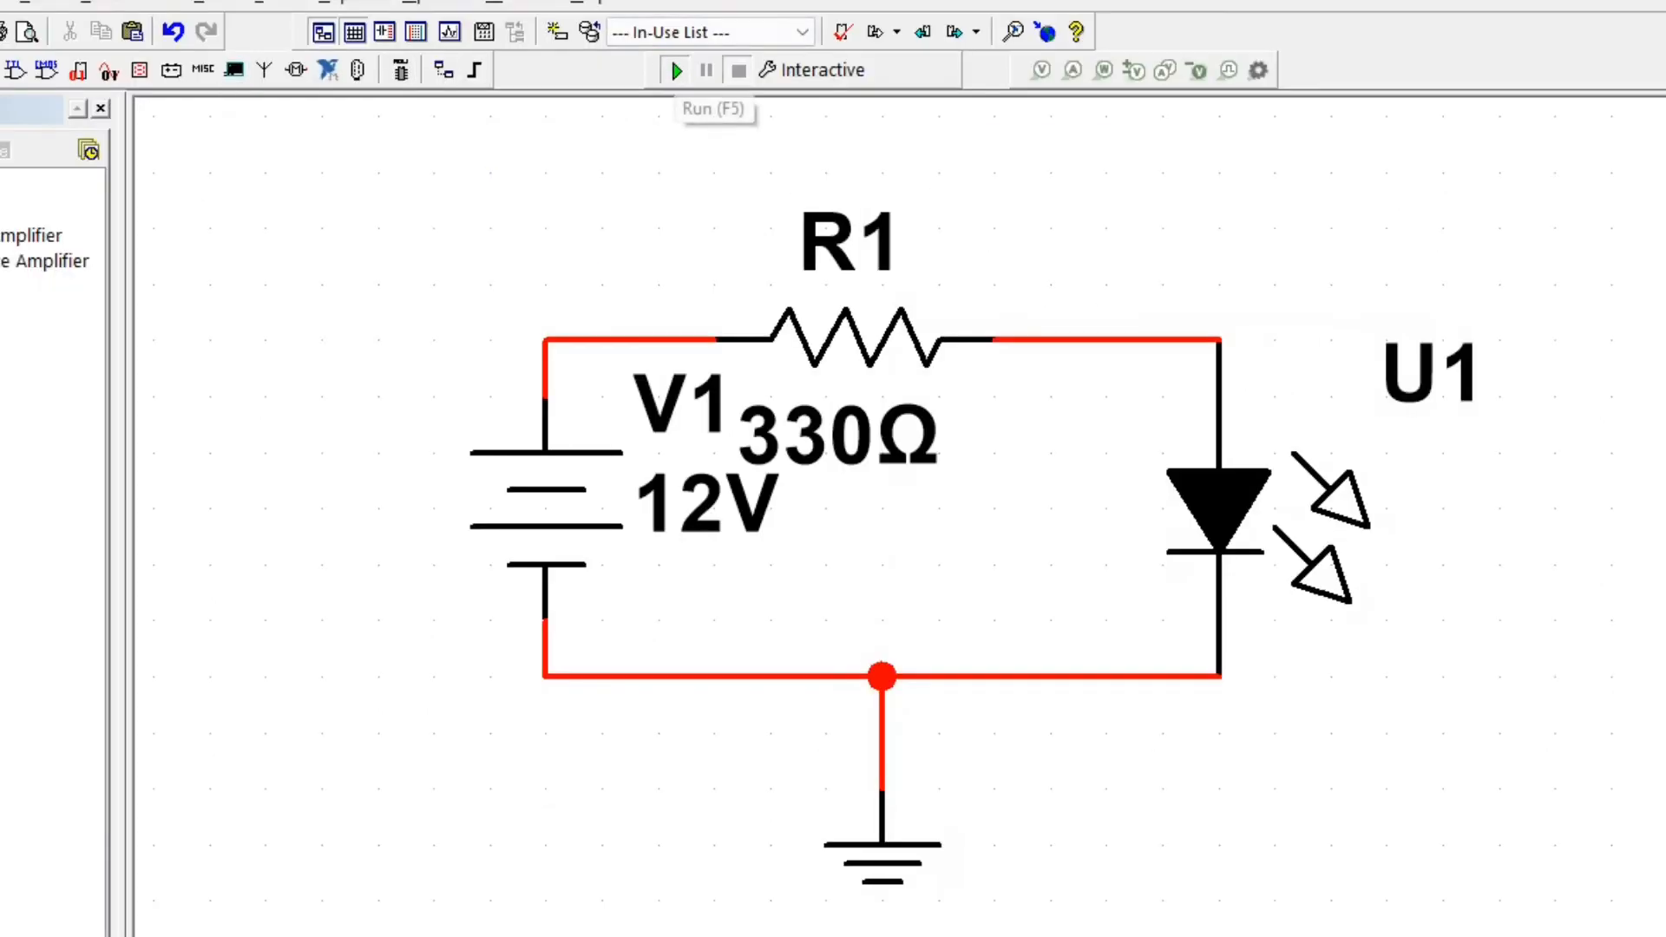
- Run the interactive simulation and place a voltage probe on the wire between the resistor and the LED
{"action": "key", "text": "F5"}
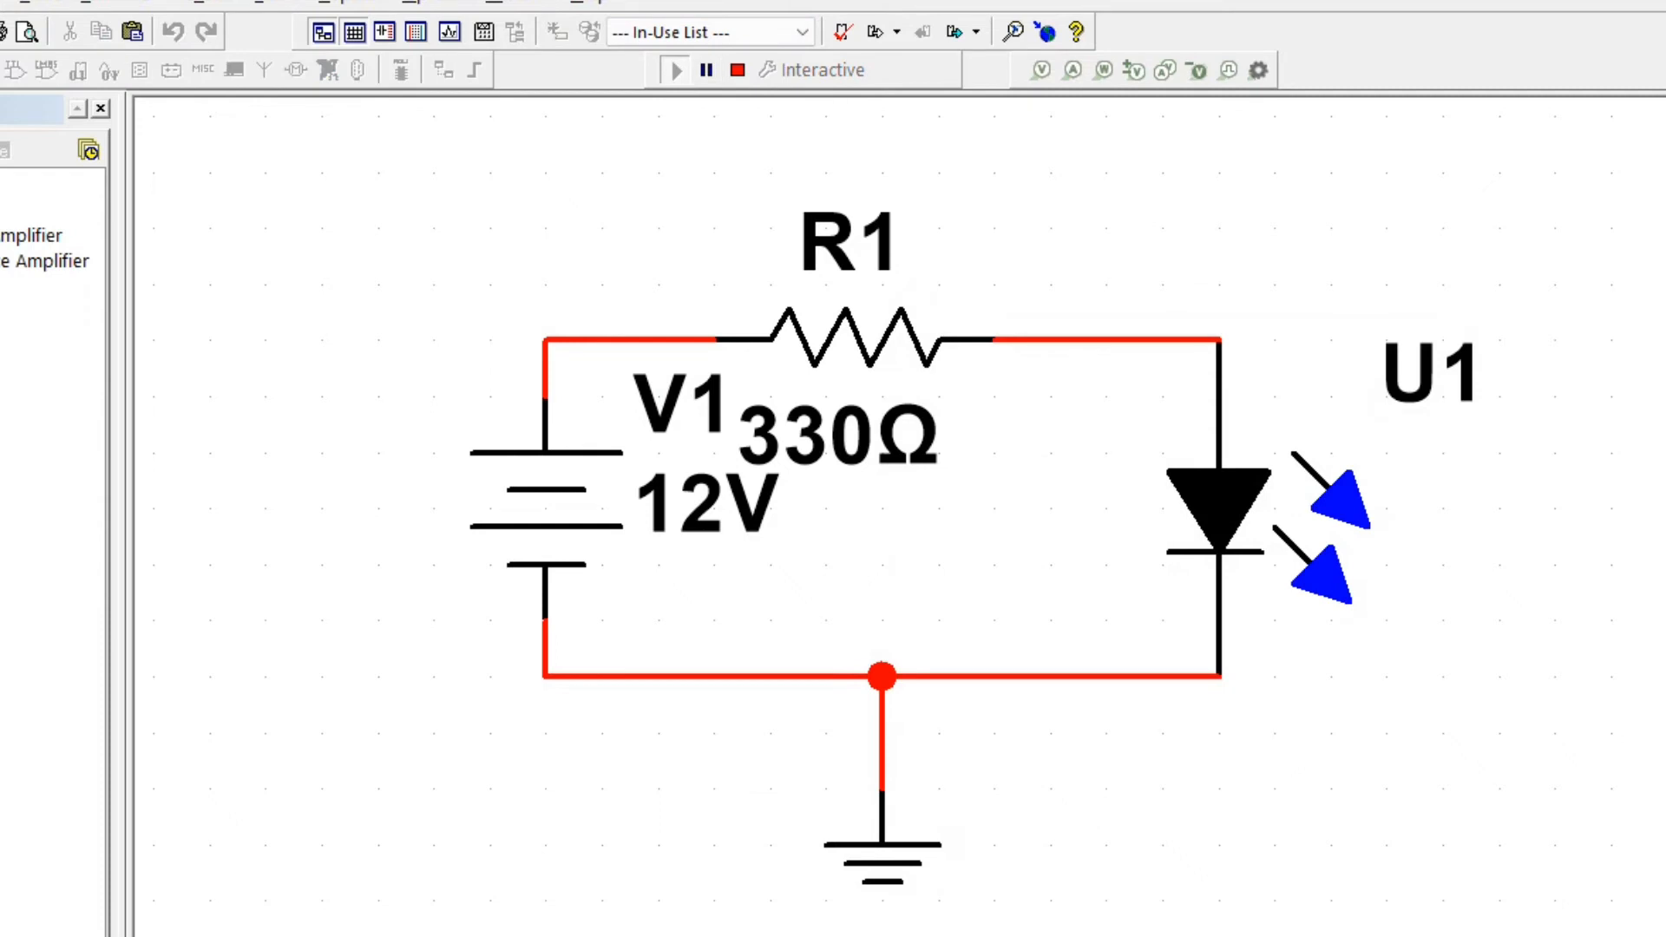
{"action": "left_click", "coordinate": [1041, 69]}
{"action": "left_click", "coordinate": [1110, 336]}
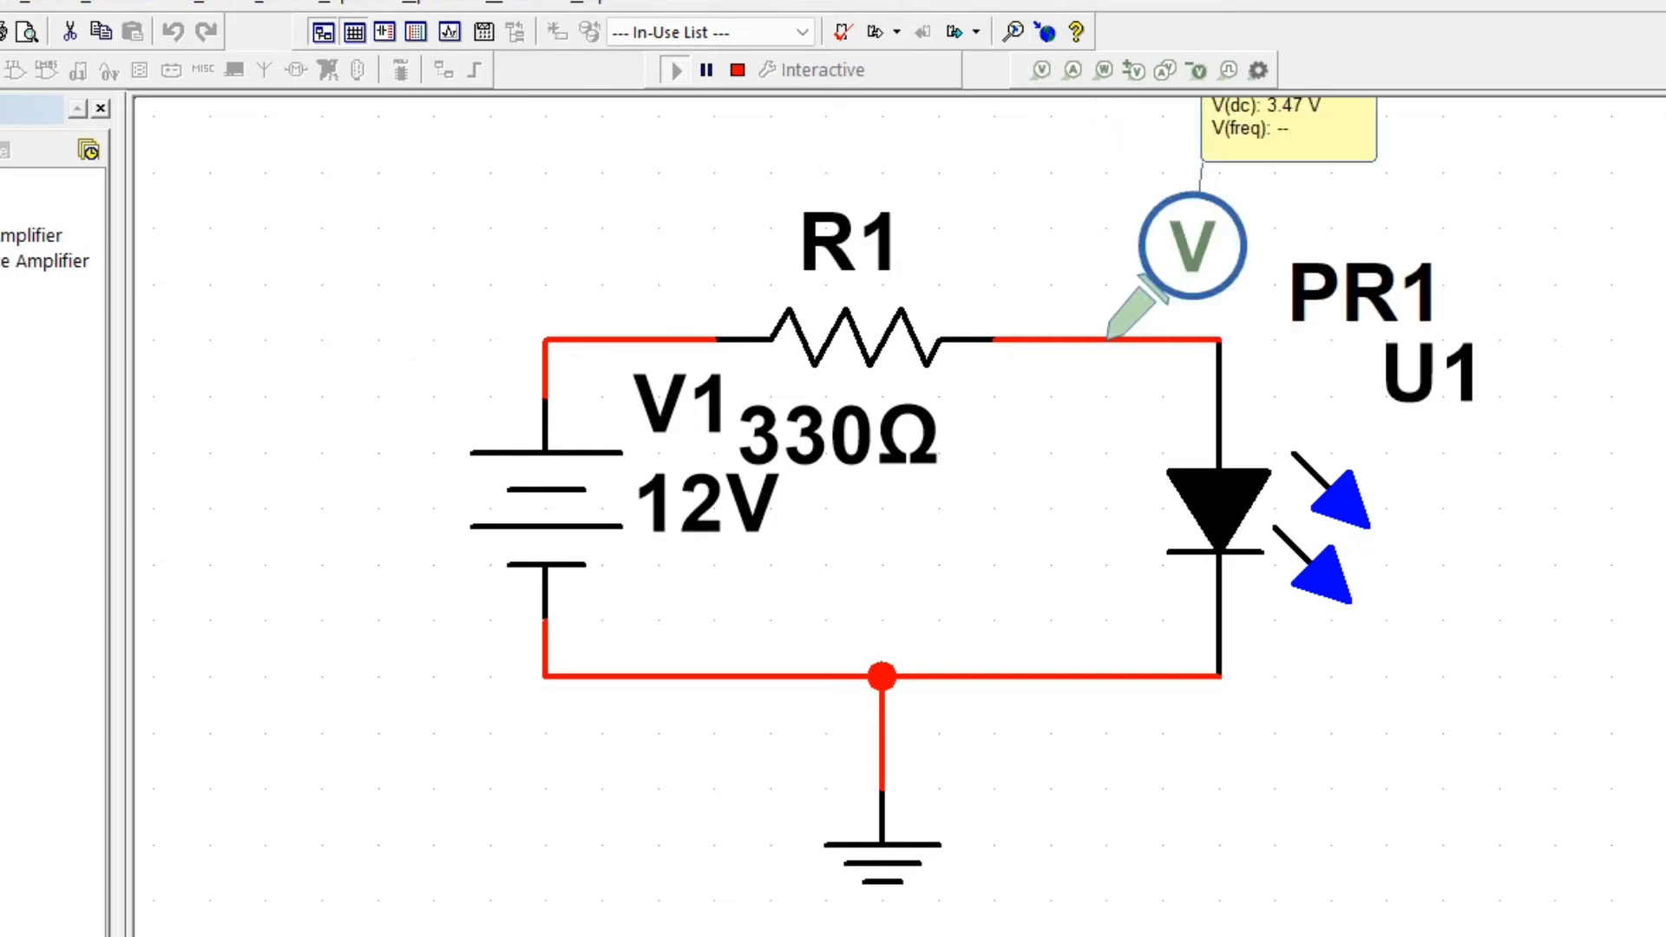
{"action": "left_click", "coordinate": [1129, 468]}
{"action": "scroll", "coordinate": [1129, 468], "scroll_direction": "down", "scroll_amount": 3}
{"action": "scroll", "coordinate": [1203, 282], "scroll_direction": "up", "scroll_amount": 3}
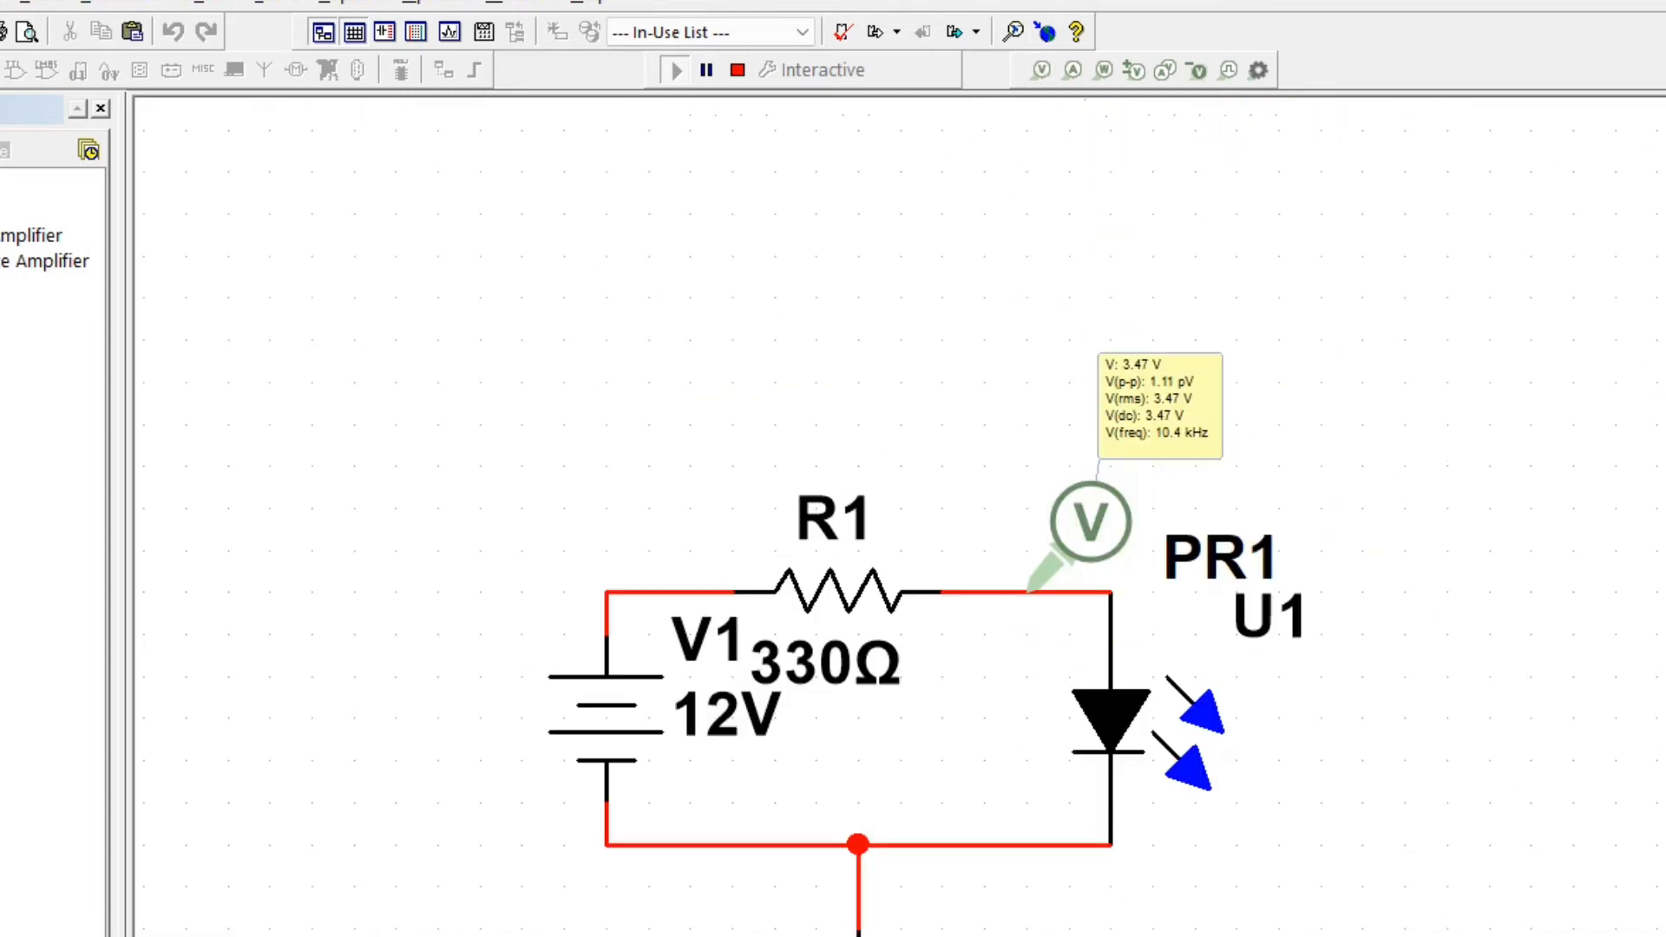
{"action": "scroll", "coordinate": [1025, 469], "scroll_direction": "up", "scroll_amount": 3}
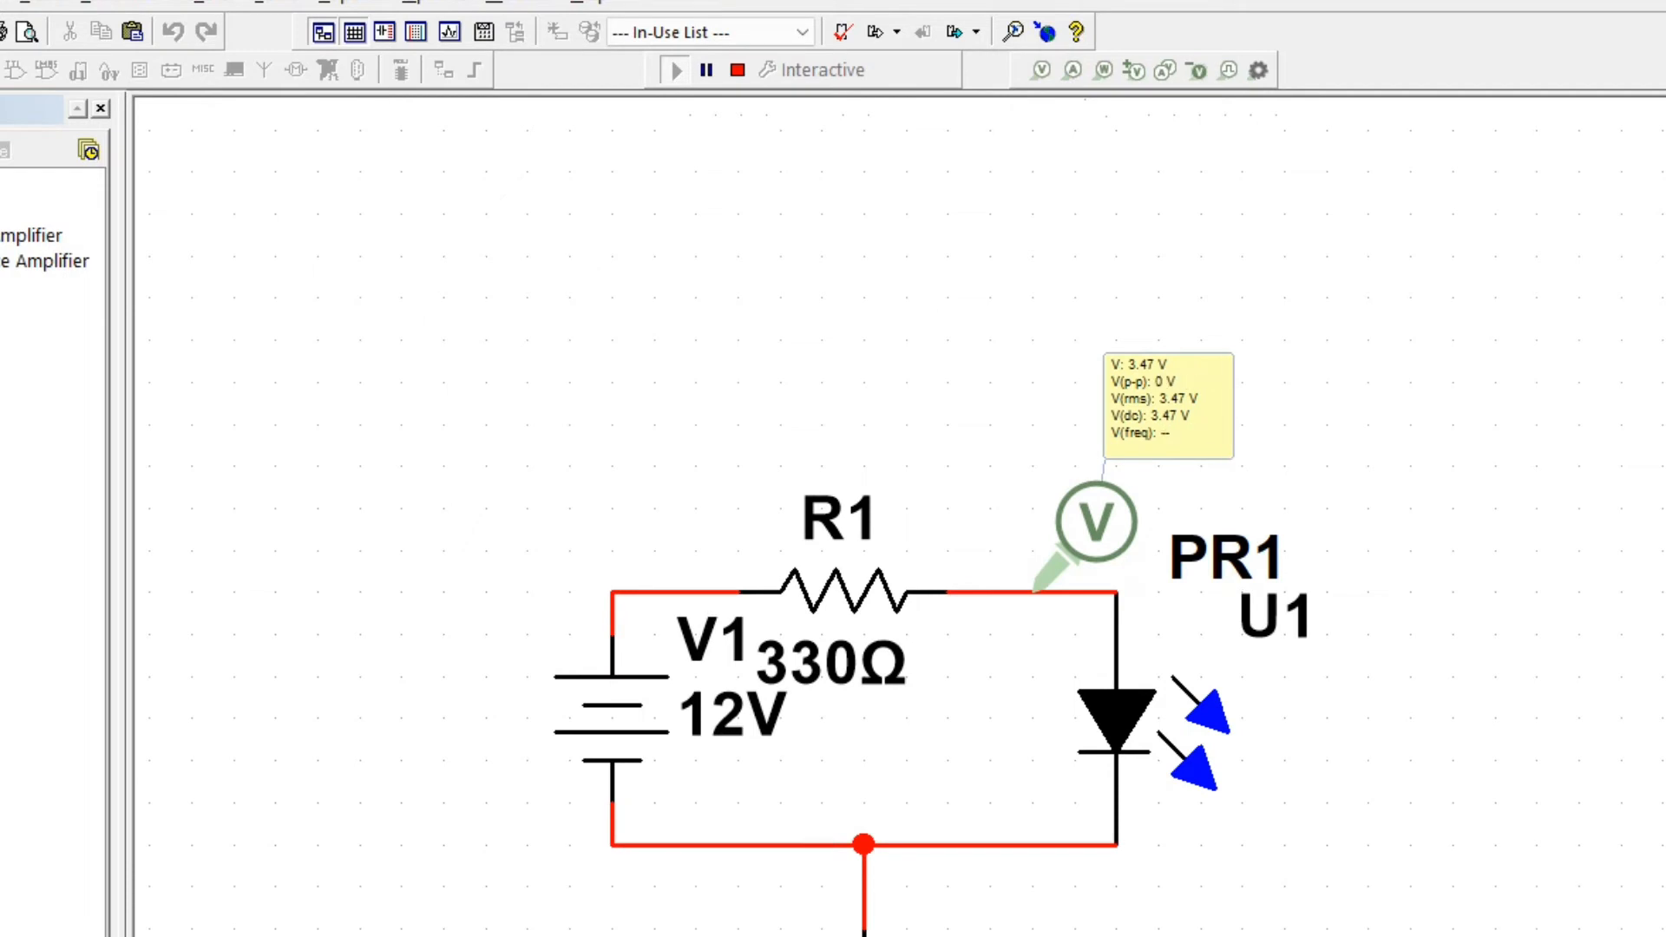
{"action": "scroll", "coordinate": [883, 531], "scroll_direction": "up", "scroll_amount": 1}
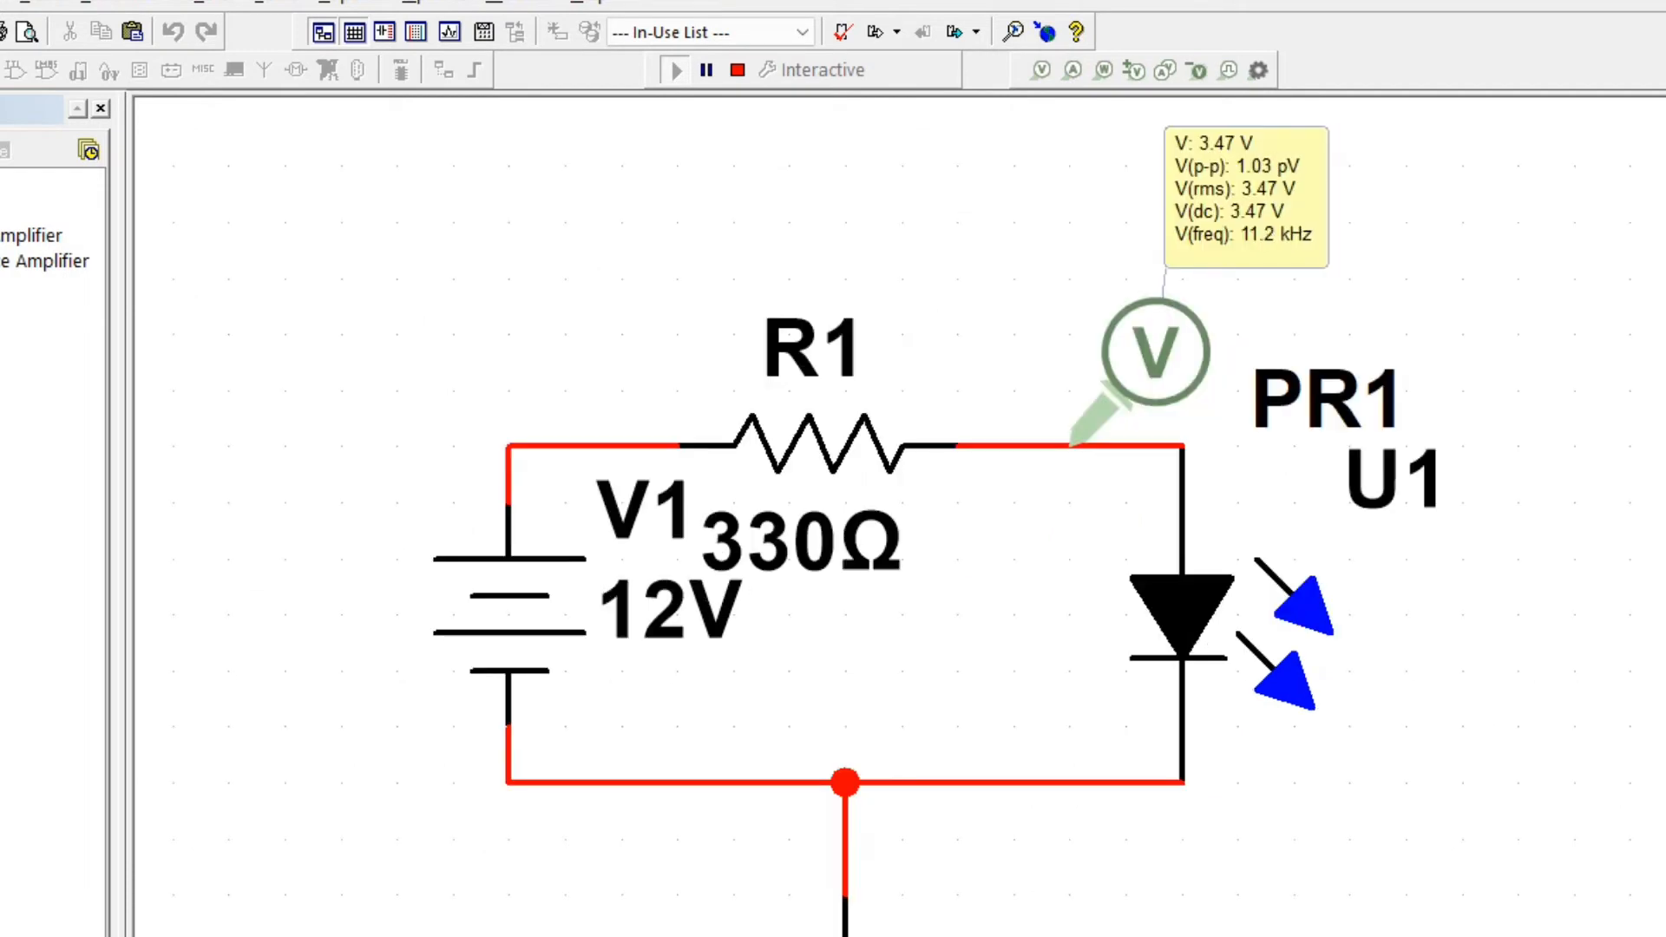
- Place a current probe on the wire between the resistor and the voltage probe
{"action": "scroll", "coordinate": [1033, 550], "scroll_direction": "down", "scroll_amount": 1}
{"action": "left_click", "coordinate": [1074, 71]}
{"action": "left_click", "coordinate": [1020, 472]}
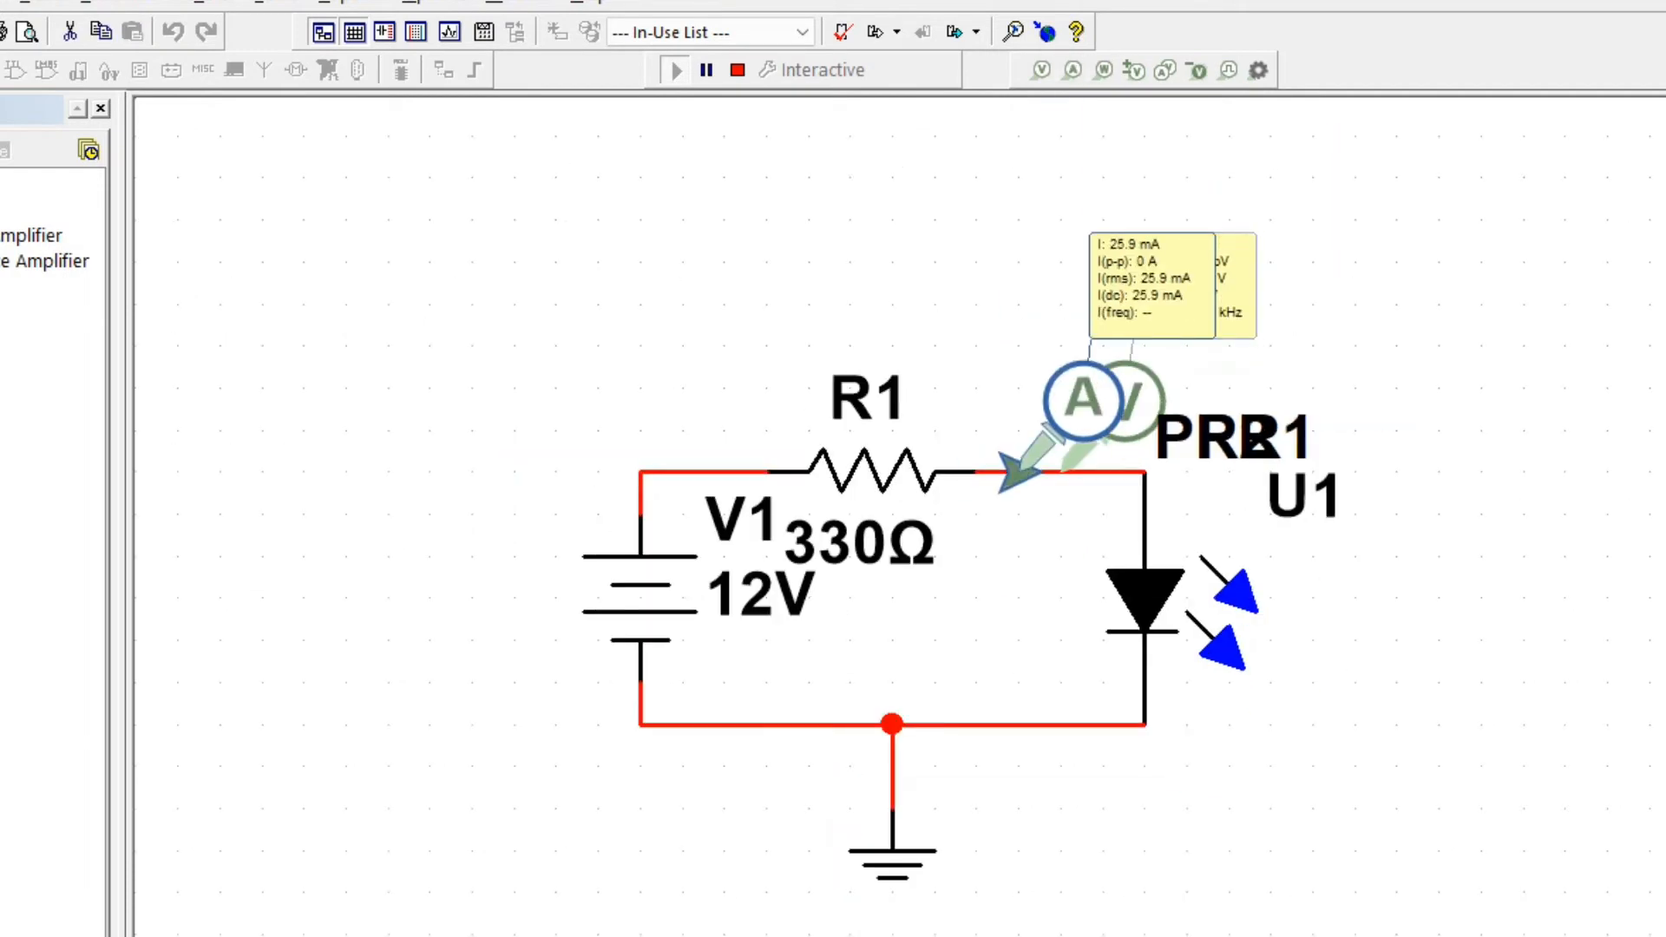
{"action": "scroll", "coordinate": [1077, 280], "scroll_direction": "up", "scroll_amount": 4}
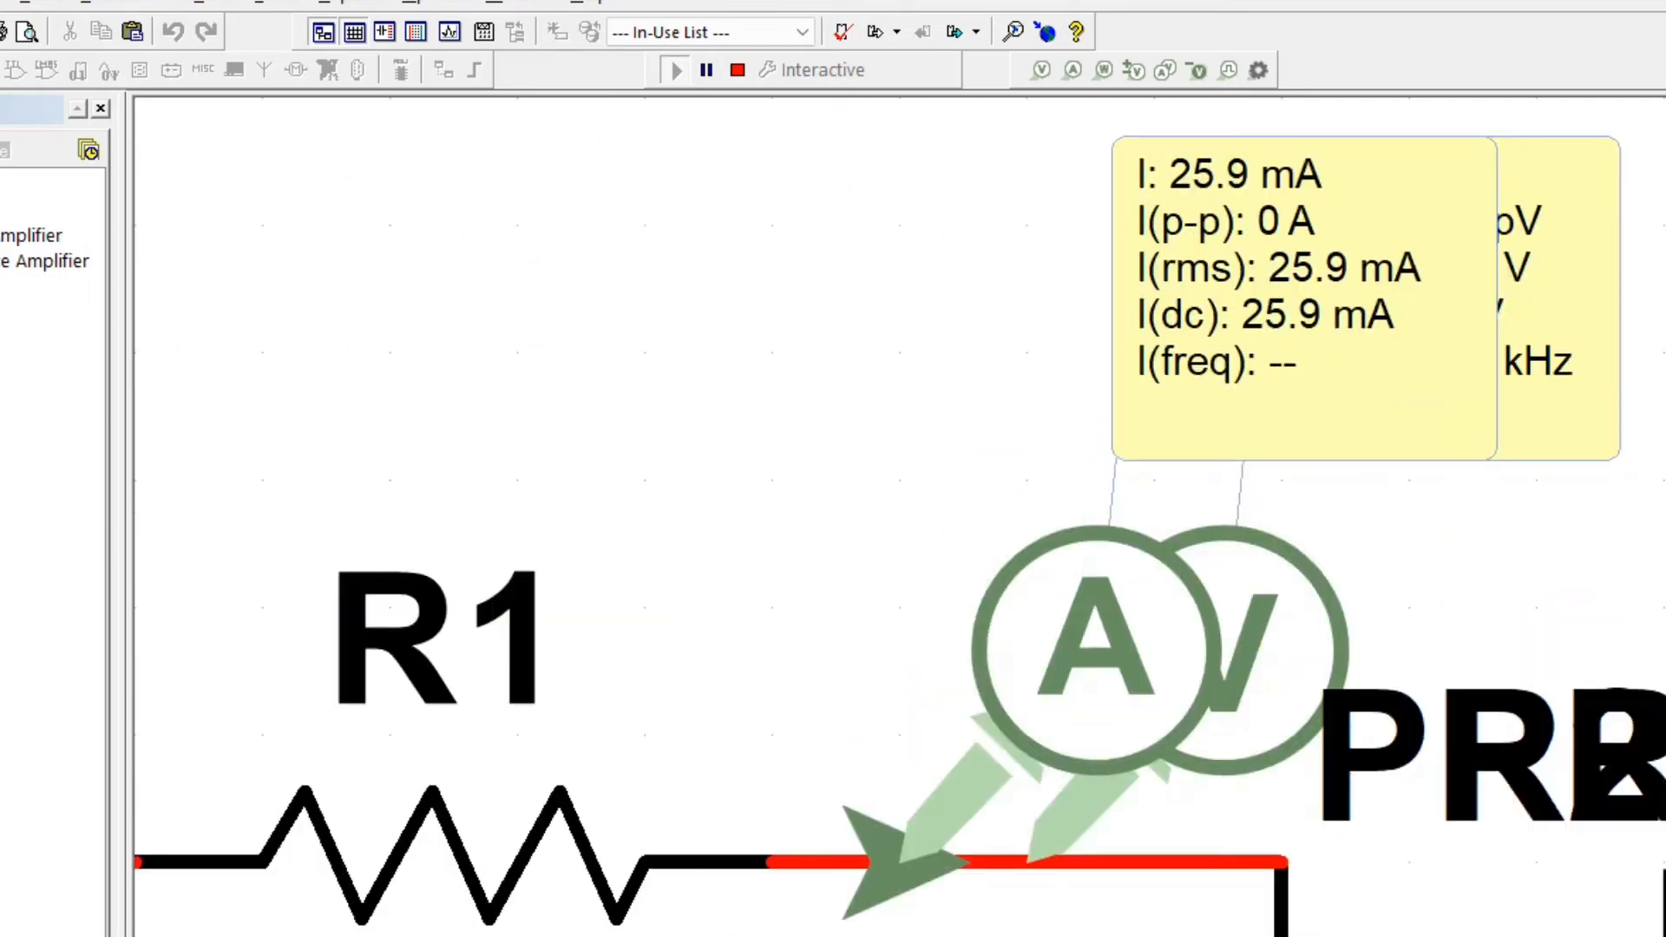
- Stop the simulation and move the voltage probe's readout out from behind the current probe's readout
{"action": "left_click", "coordinate": [1232, 300]}
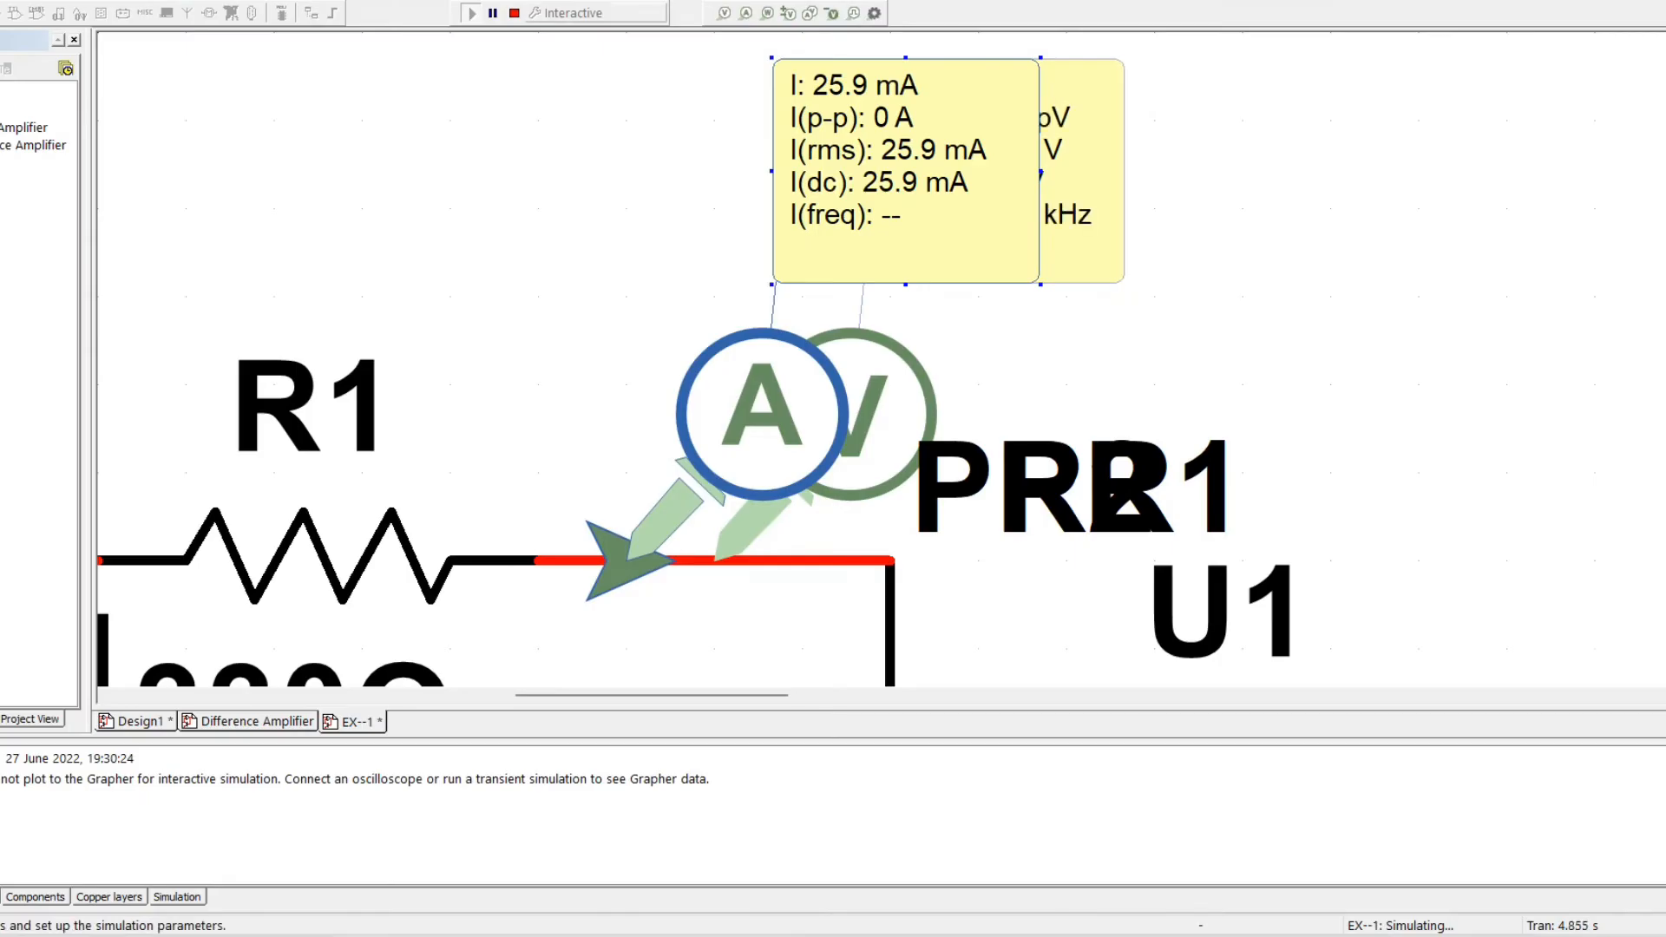
{"action": "left_click", "coordinate": [514, 13]}
{"action": "left_click_drag", "start_coordinate": [1084, 173], "coordinate": [1423, 184]}
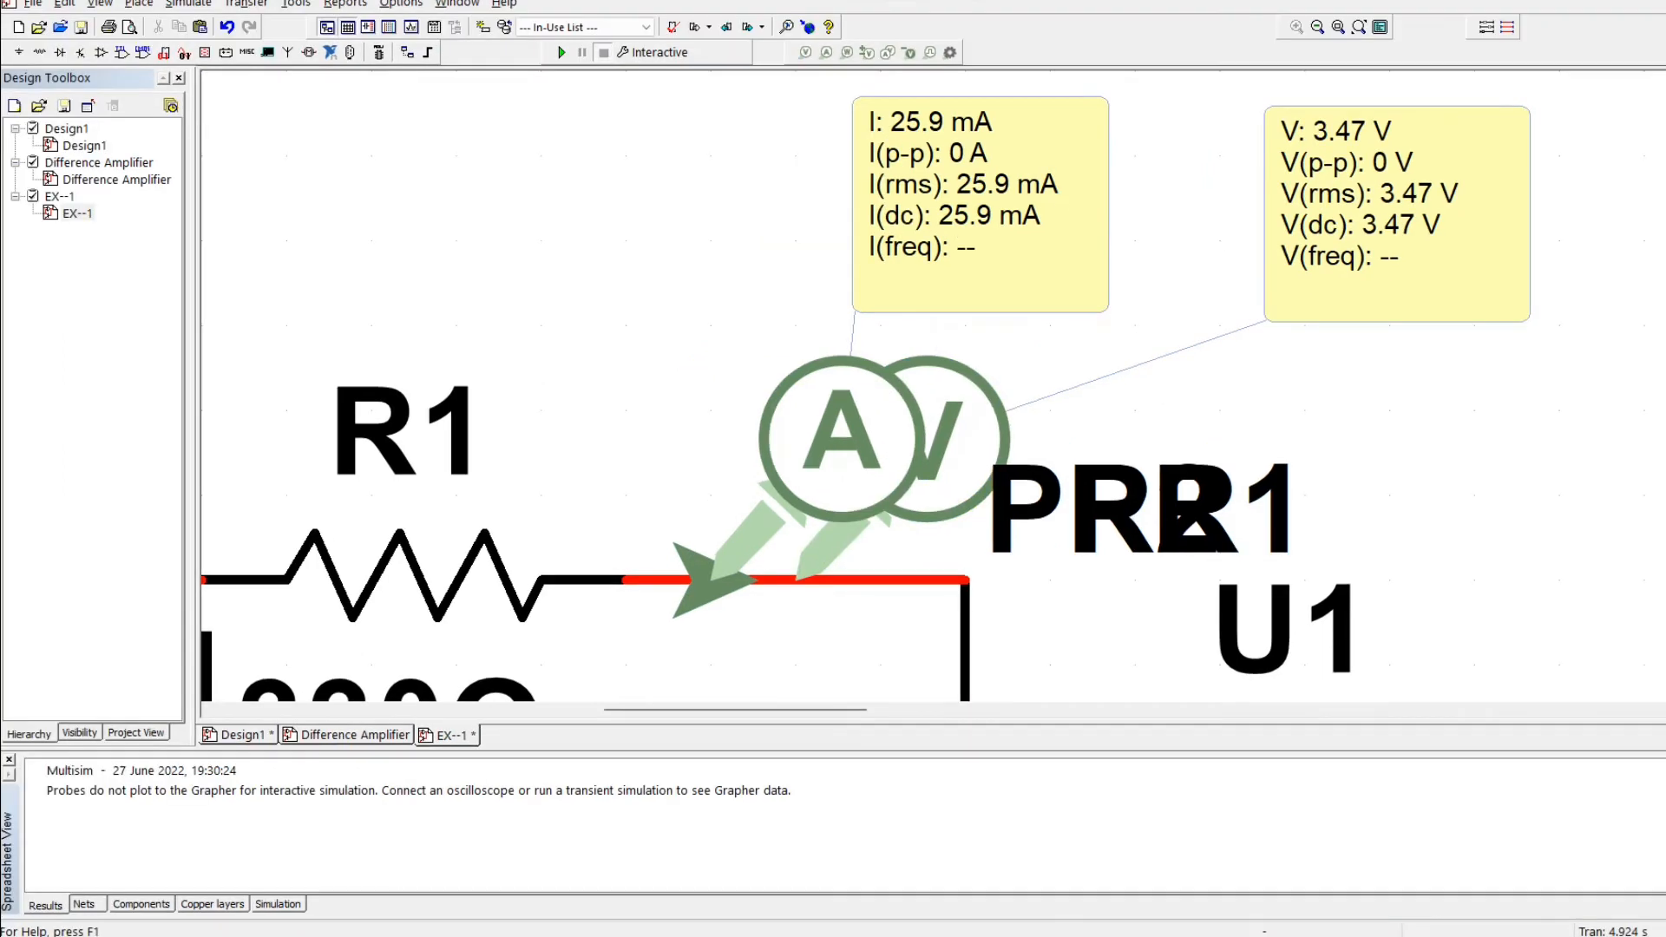
- Run the simulation again to check both probe readouts and the LED, and stop it
{"action": "scroll", "coordinate": [842, 155], "scroll_direction": "down", "scroll_amount": 2}
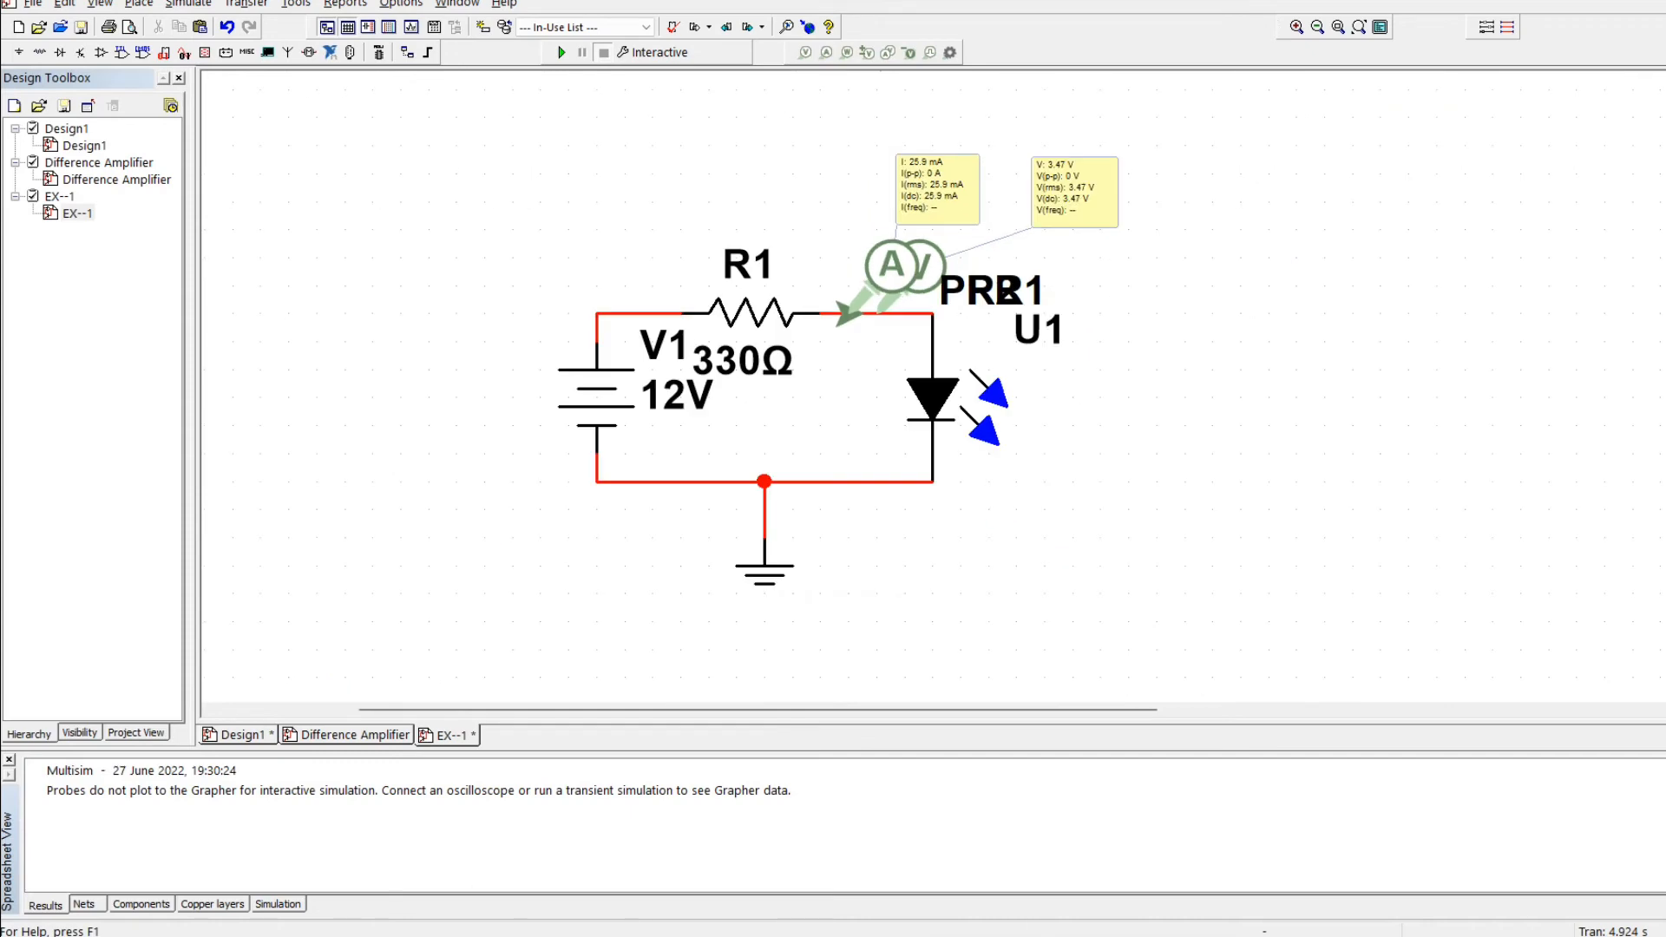
{"action": "scroll", "coordinate": [811, 391], "scroll_direction": "up", "scroll_amount": 1}
{"action": "scroll", "coordinate": [900, 402], "scroll_direction": "down", "scroll_amount": 2}
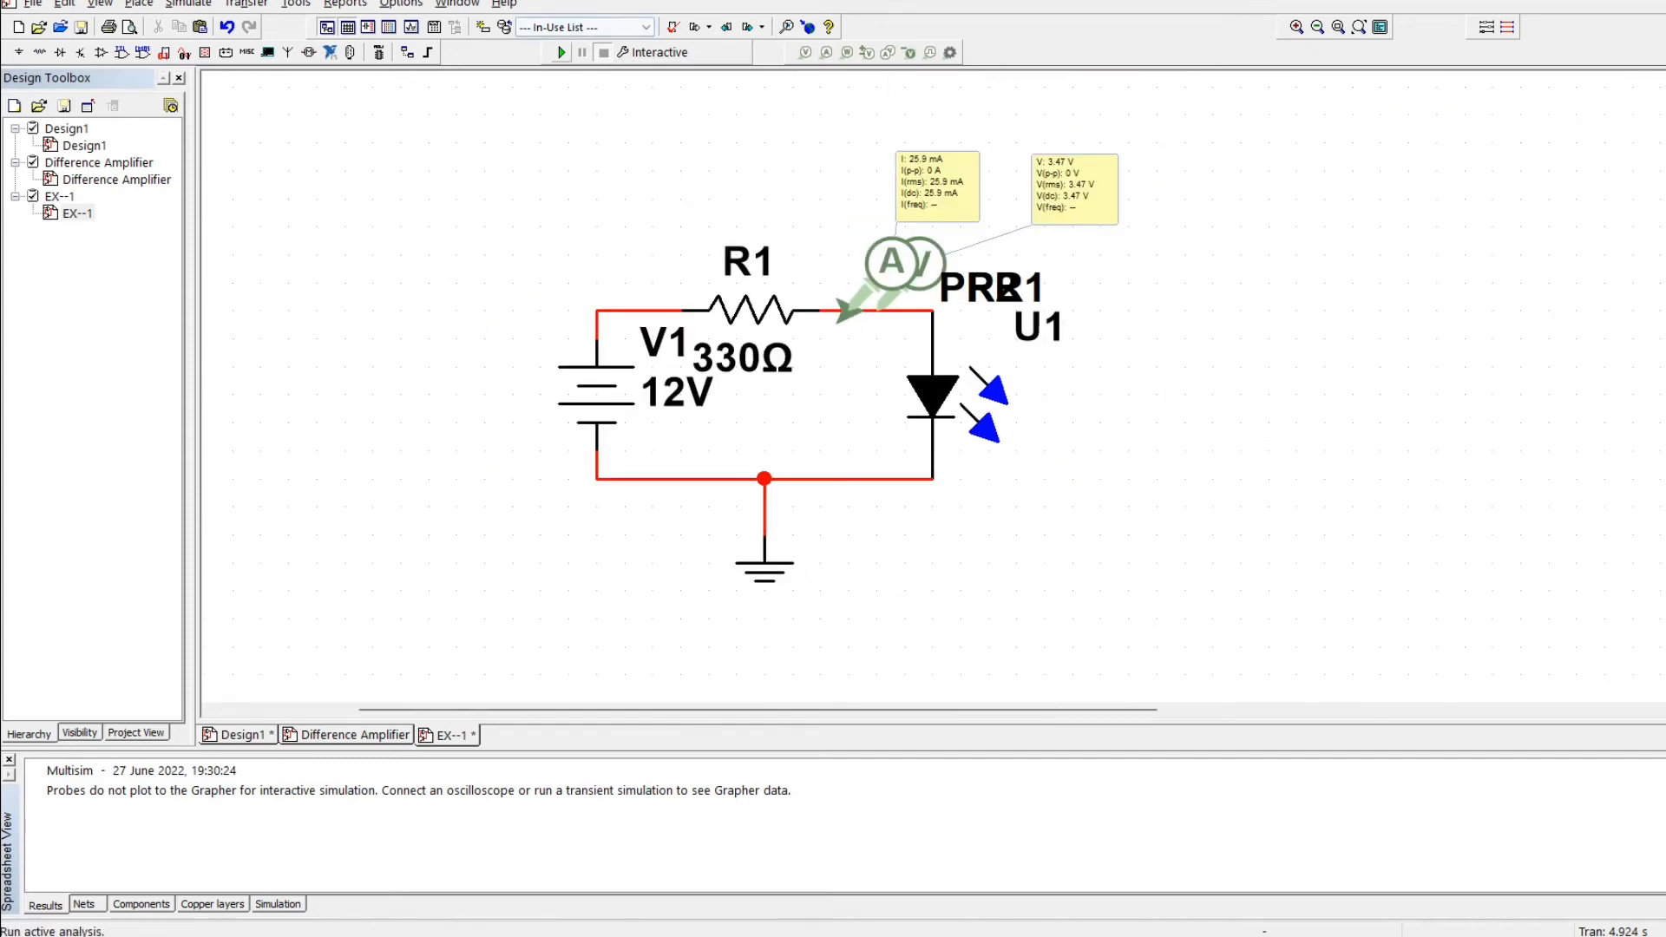
{"action": "left_click", "coordinate": [561, 53]}
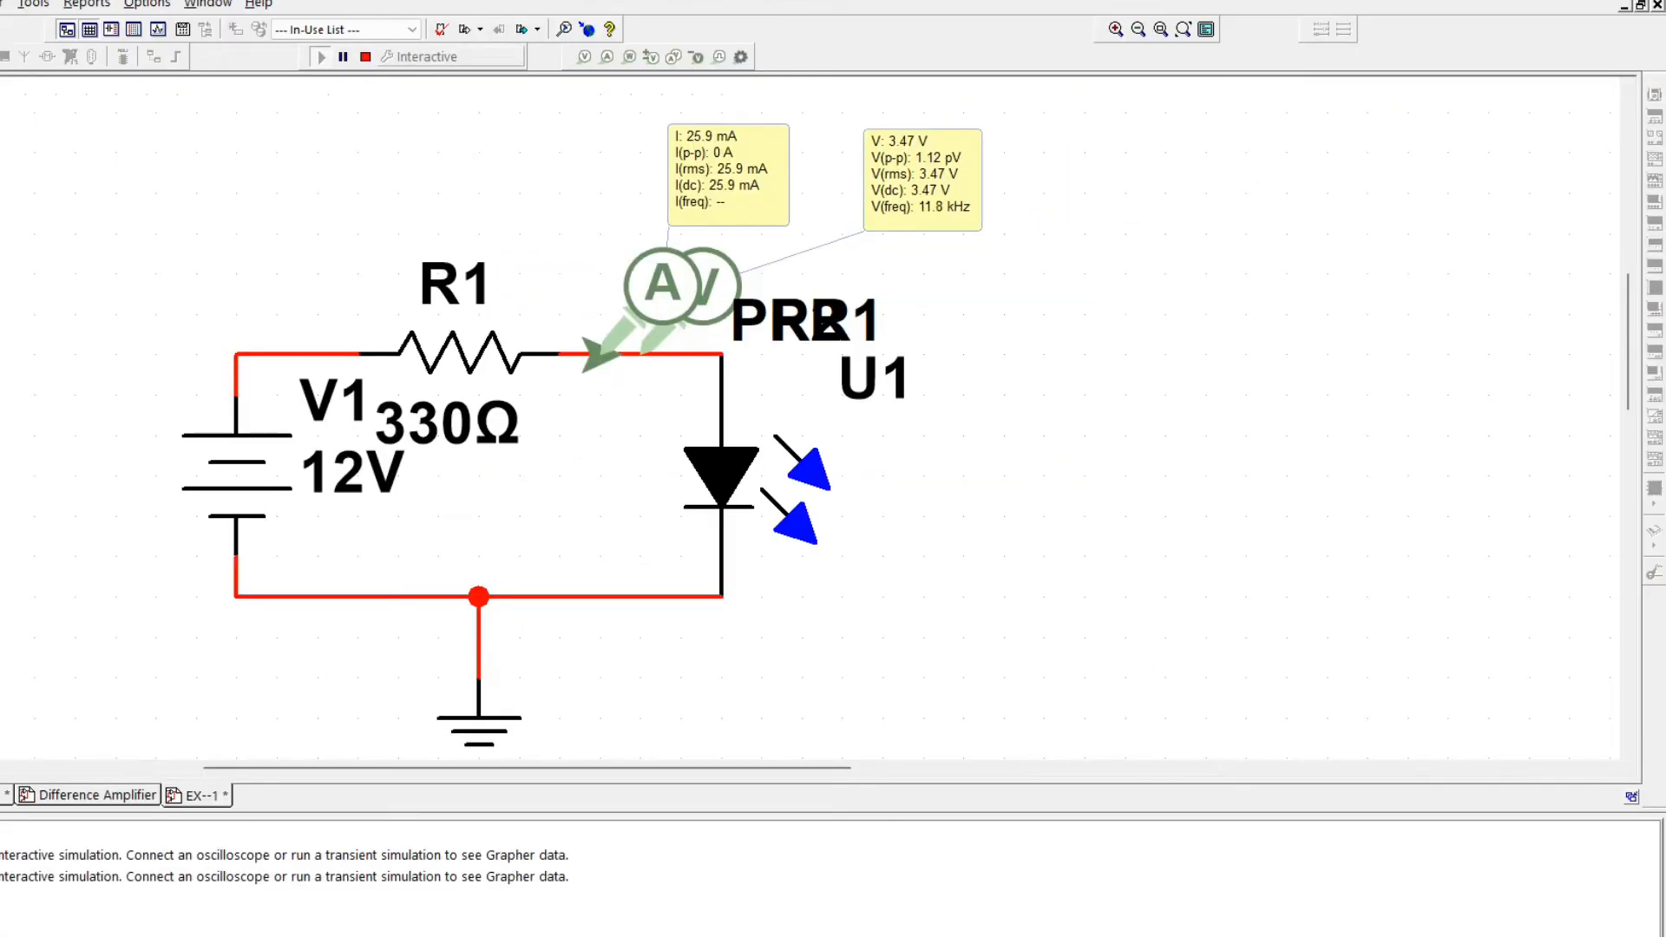
{"action": "left_click", "coordinate": [365, 56]}
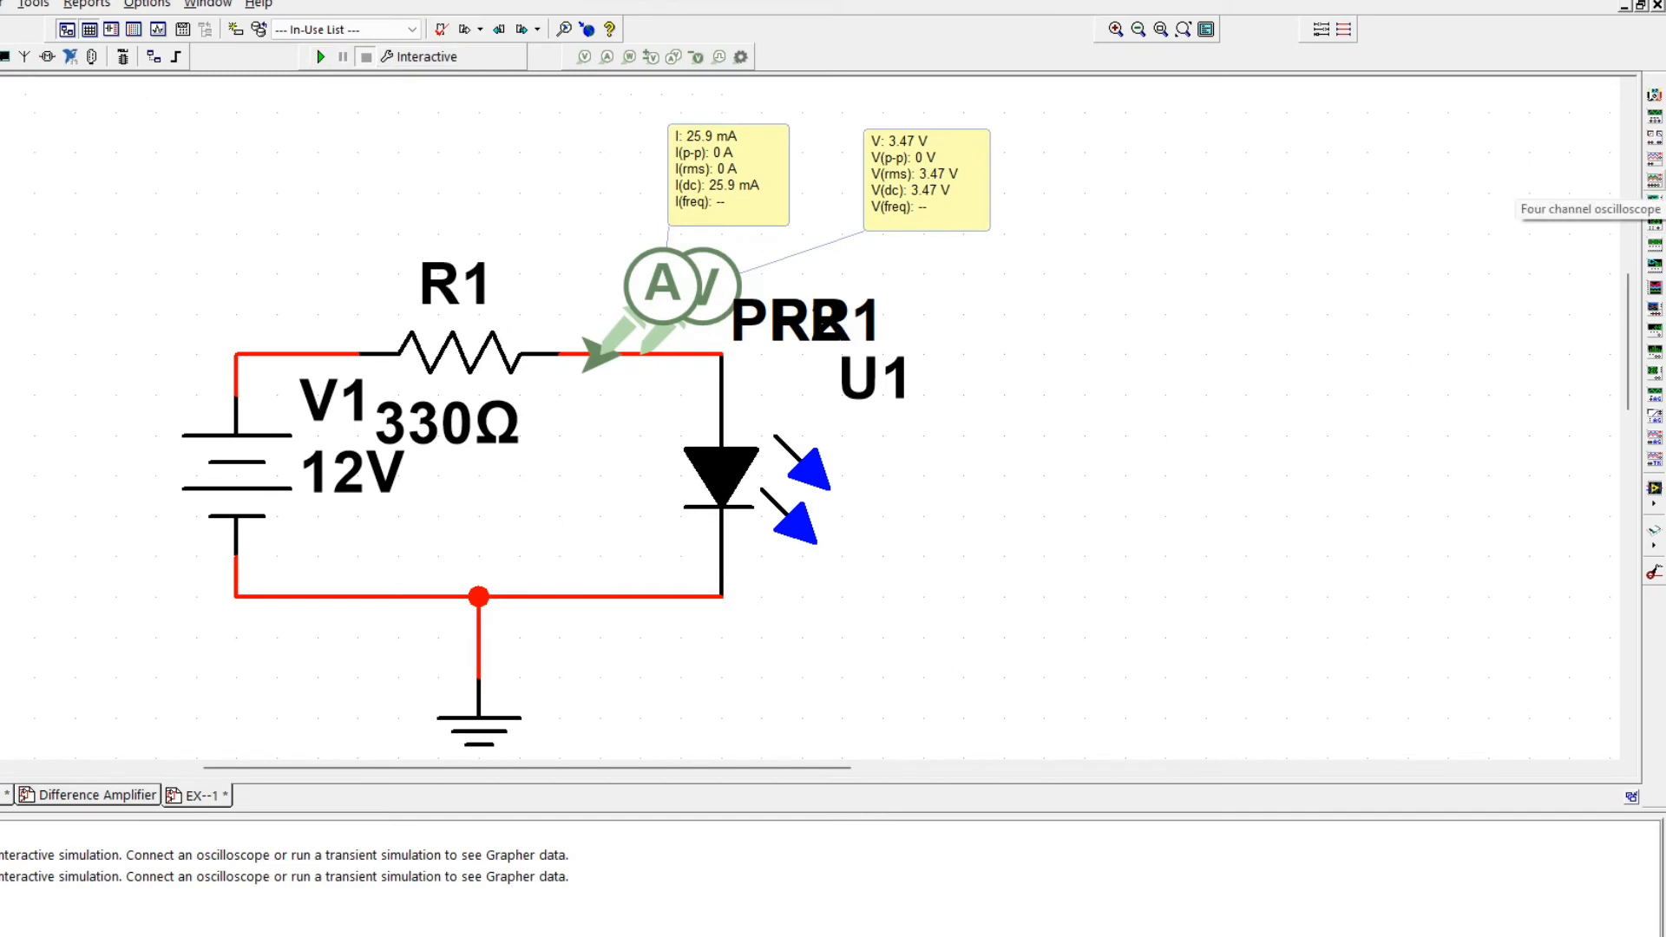
- Place a two-channel oscilloscope on the schematic beside the LED
{"action": "left_click", "coordinate": [1654, 159]}
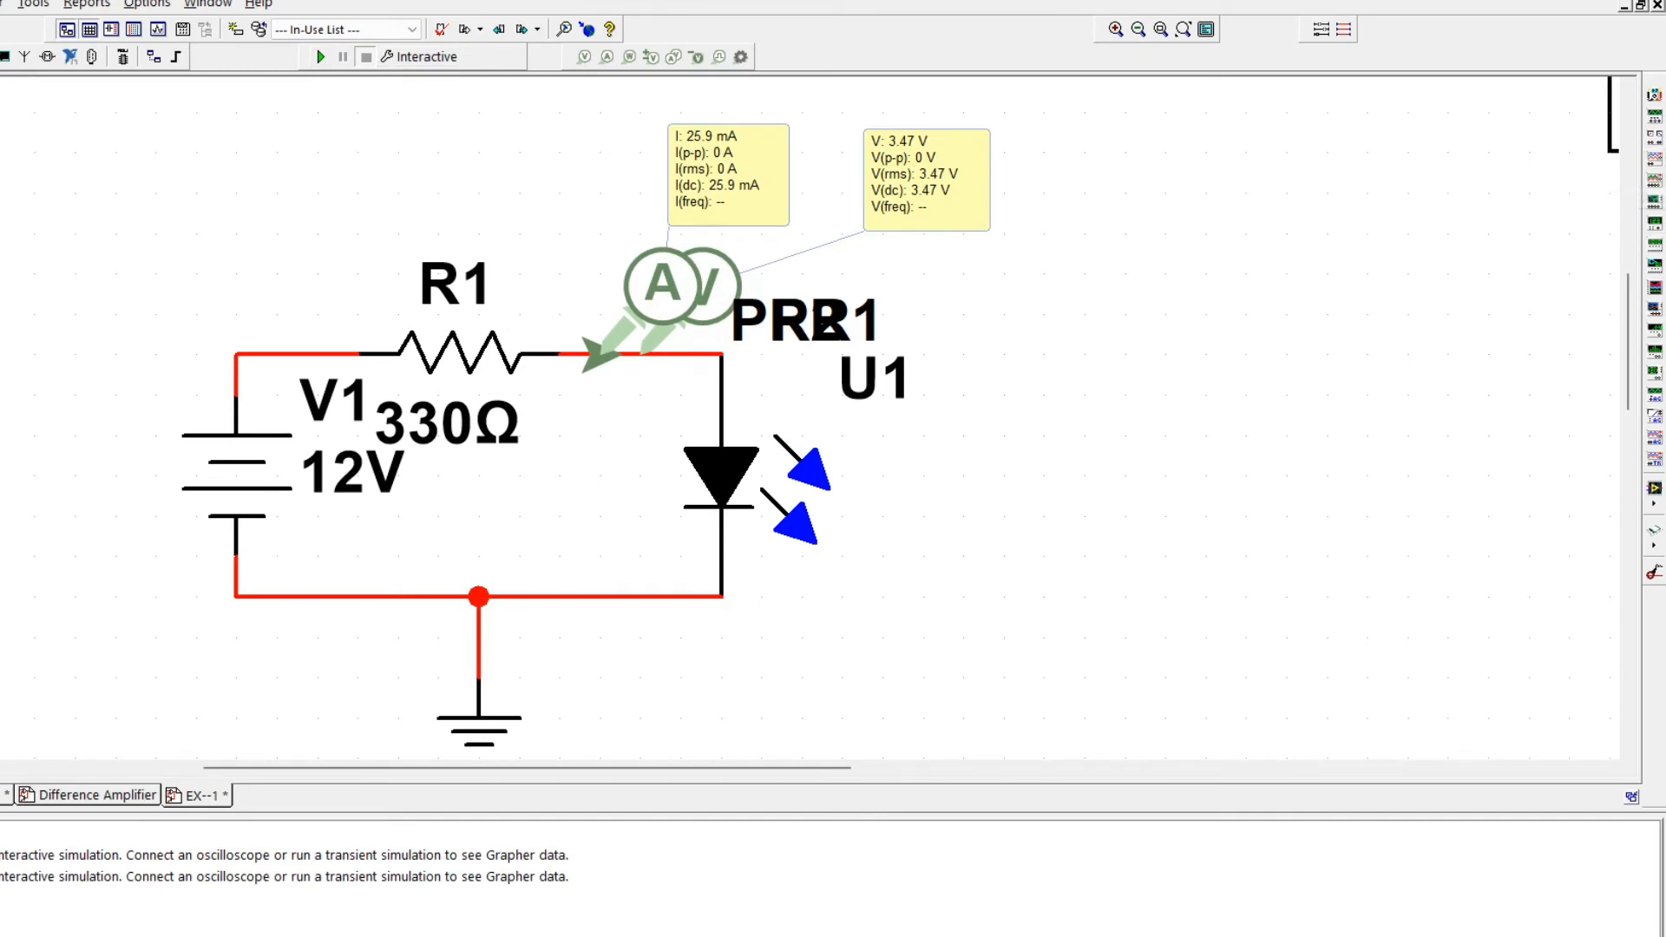
{"action": "left_click", "coordinate": [1044, 556]}
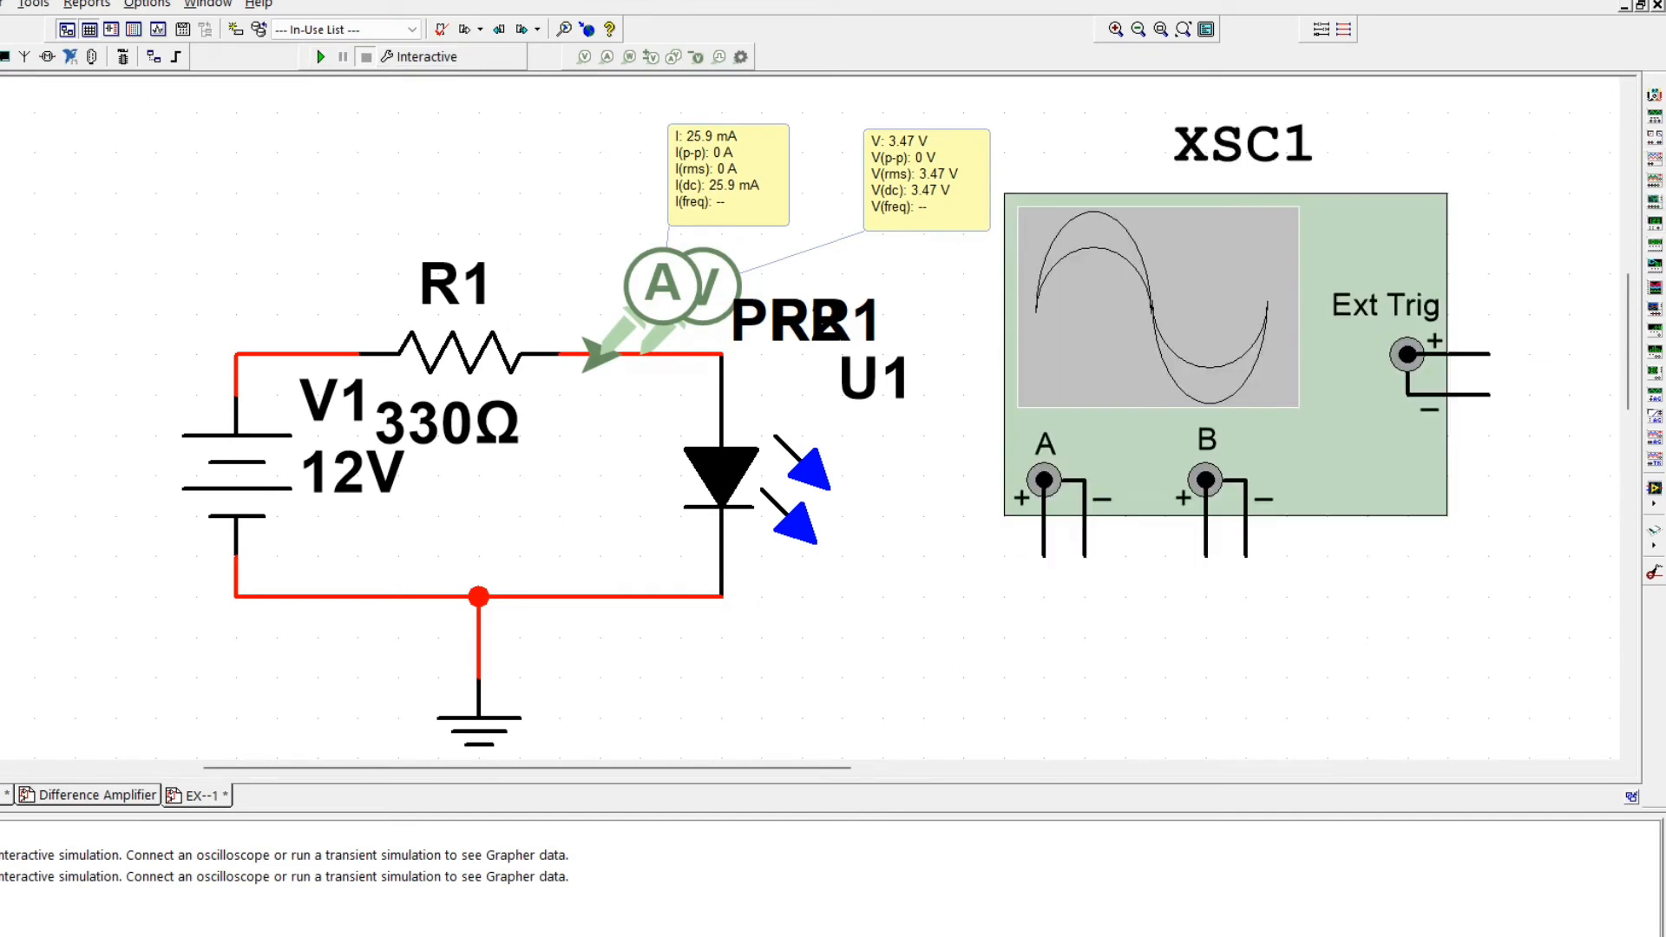
{"action": "left_click", "coordinate": [1044, 557]}
{"action": "left_click", "coordinate": [721, 354]}
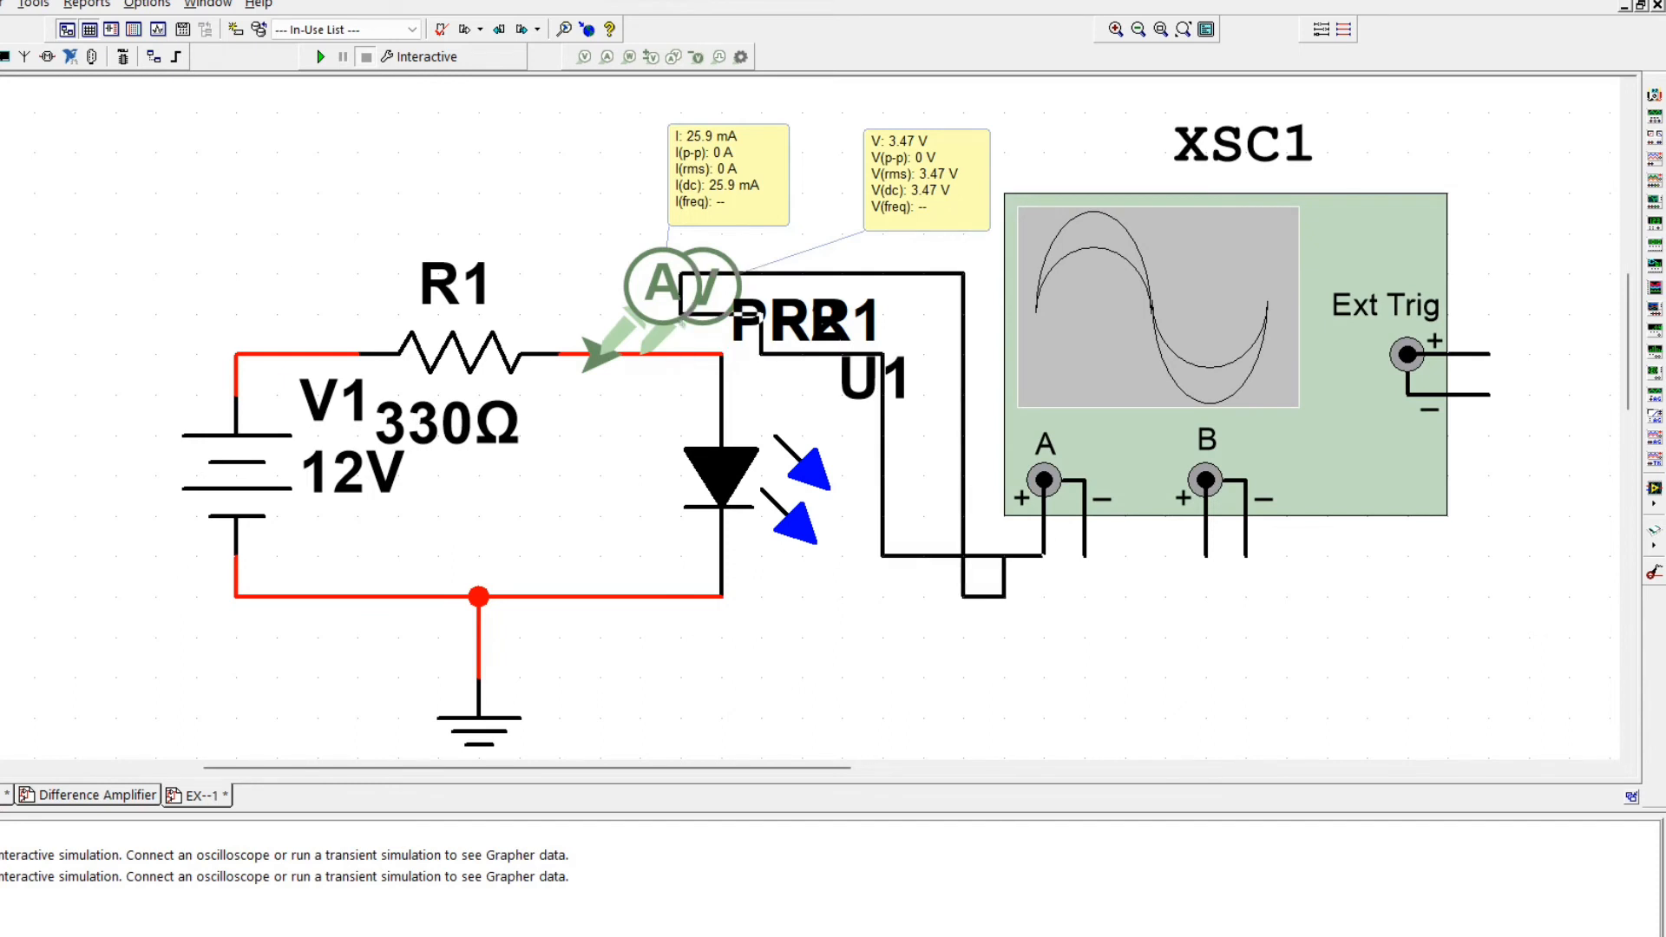
{"action": "left_click", "coordinate": [680, 354]}
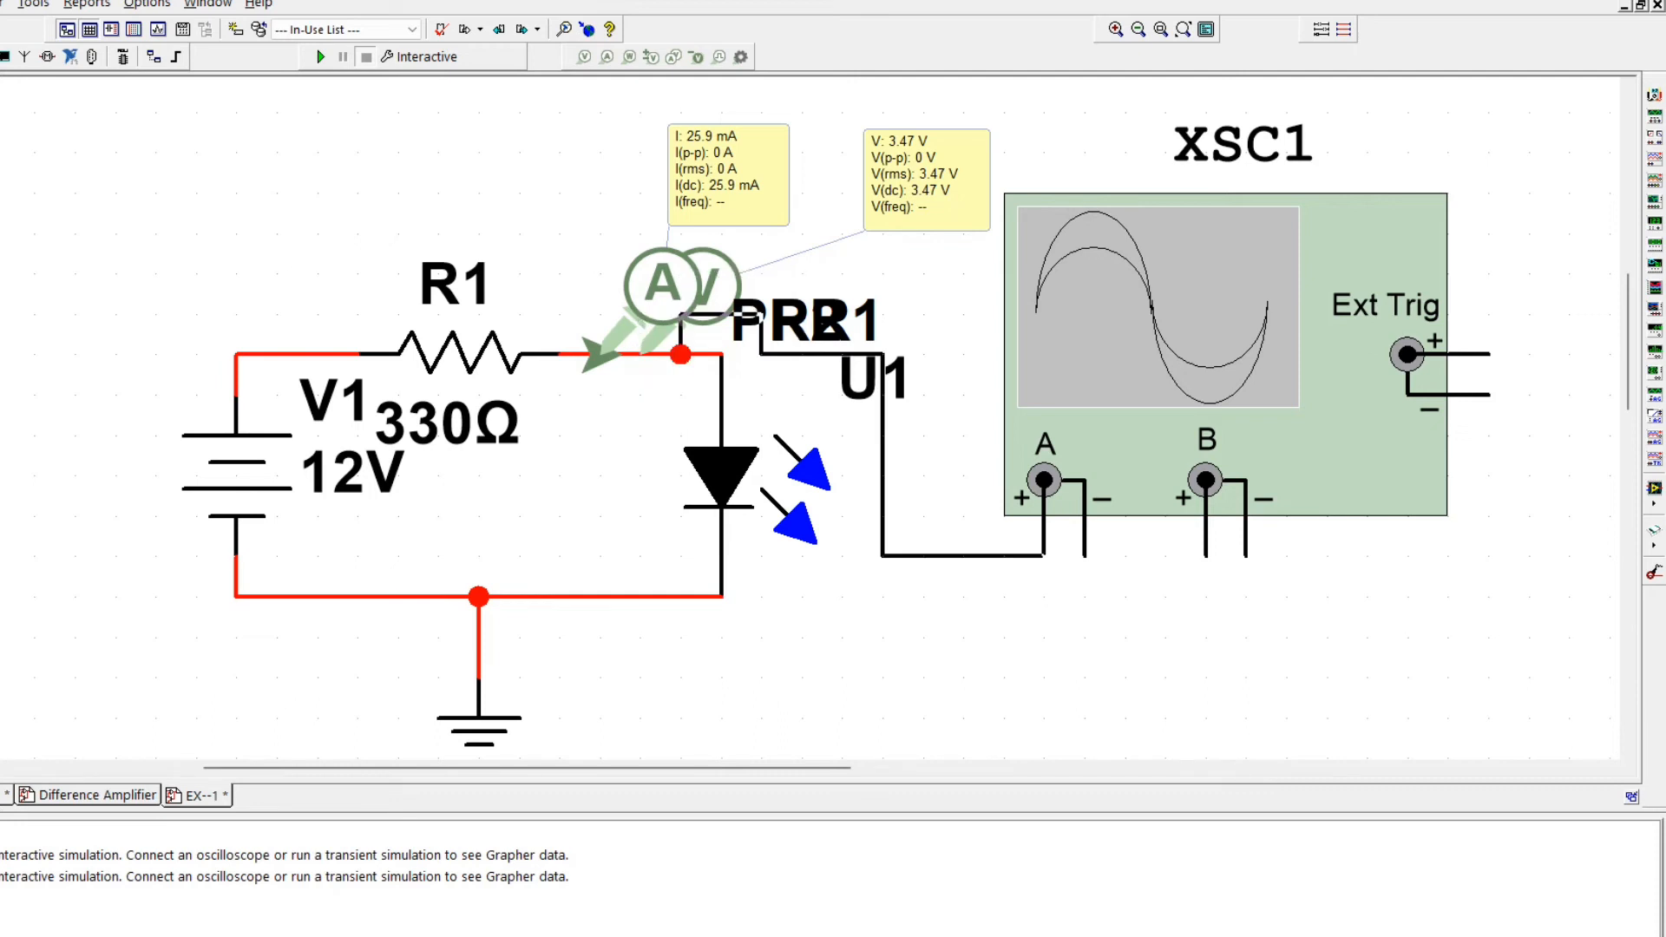
{"action": "key", "text": "ctrl+z"}
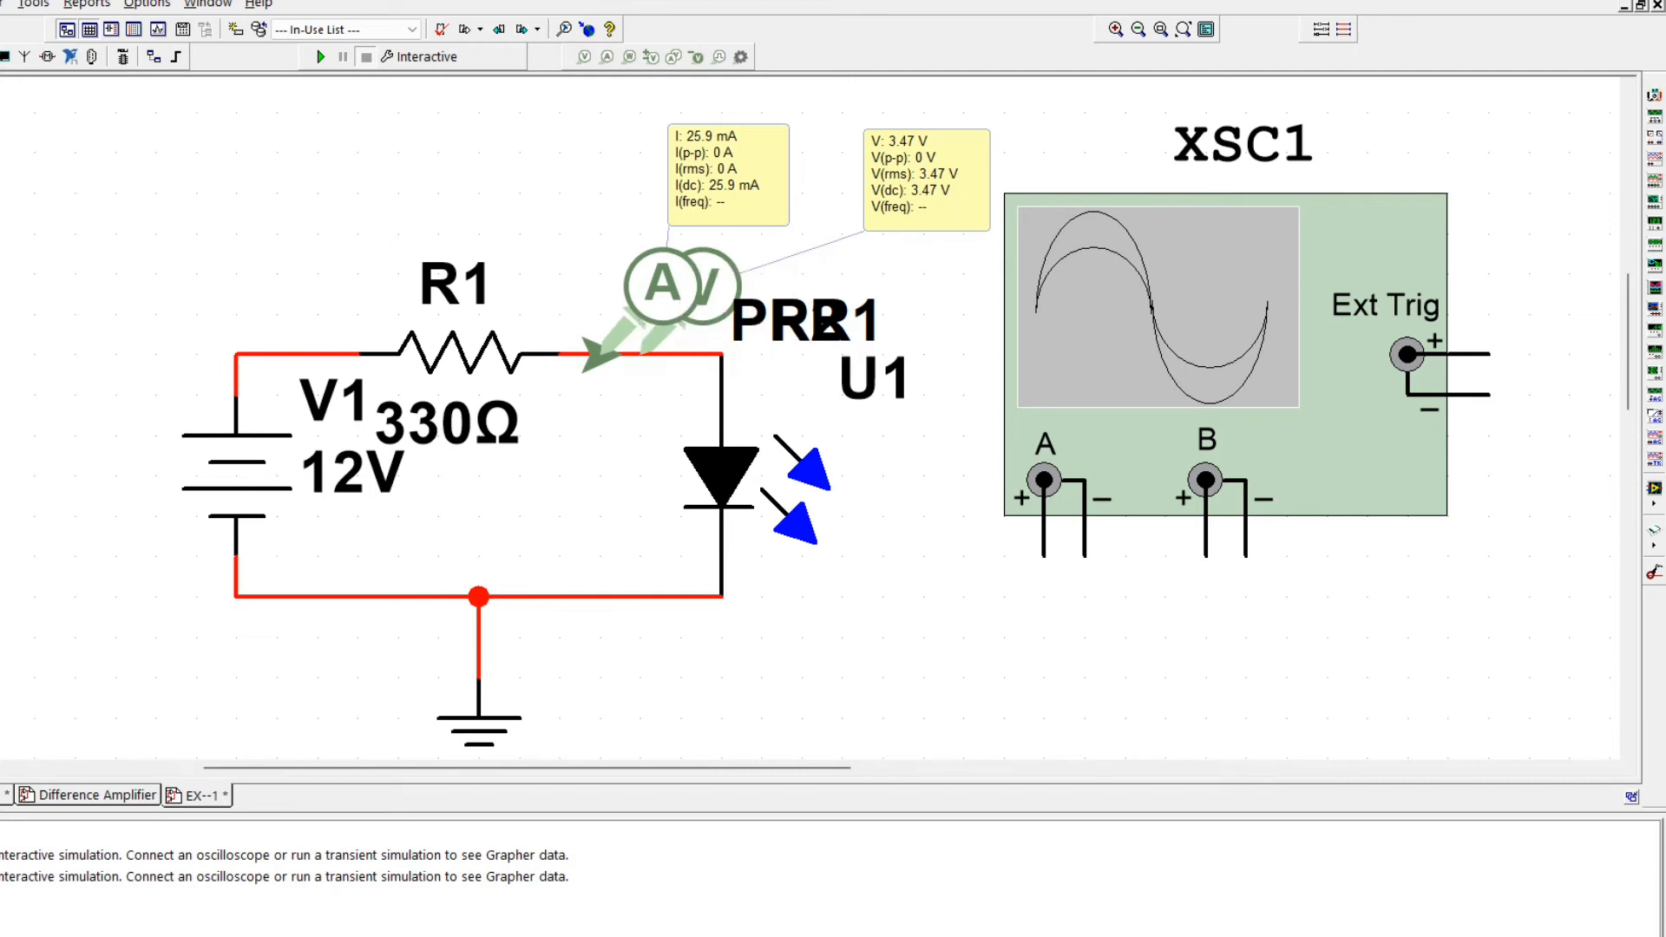
- Delete the current probe and wire the oscilloscope's channel A positive and negative terminals across the LED
{"action": "mouse_move", "coordinate": [663, 286]}
{"action": "left_mouse_down"}
{"action": "mouse_move", "coordinate": [622, 207]}
{"action": "mouse_move", "coordinate": [663, 246]}
{"action": "mouse_move", "coordinate": [662, 287]}
{"action": "left_mouse_up"}
{"action": "key", "text": "Delete"}
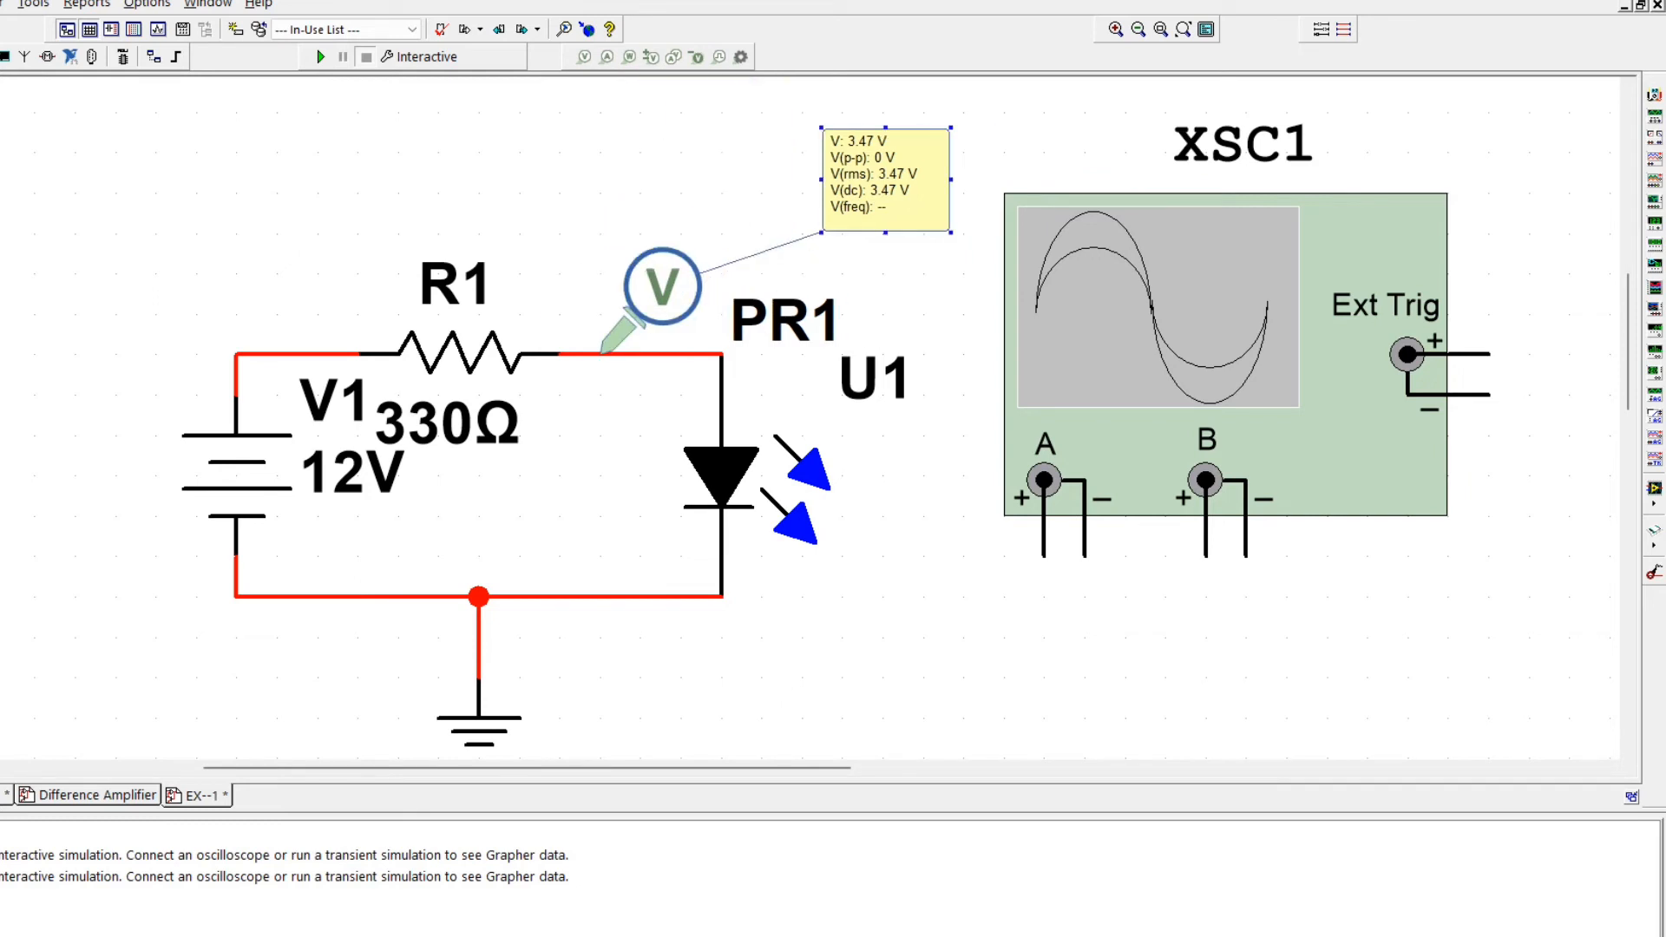
{"action": "left_click", "coordinate": [1043, 557]}
{"action": "left_click", "coordinate": [681, 354]}
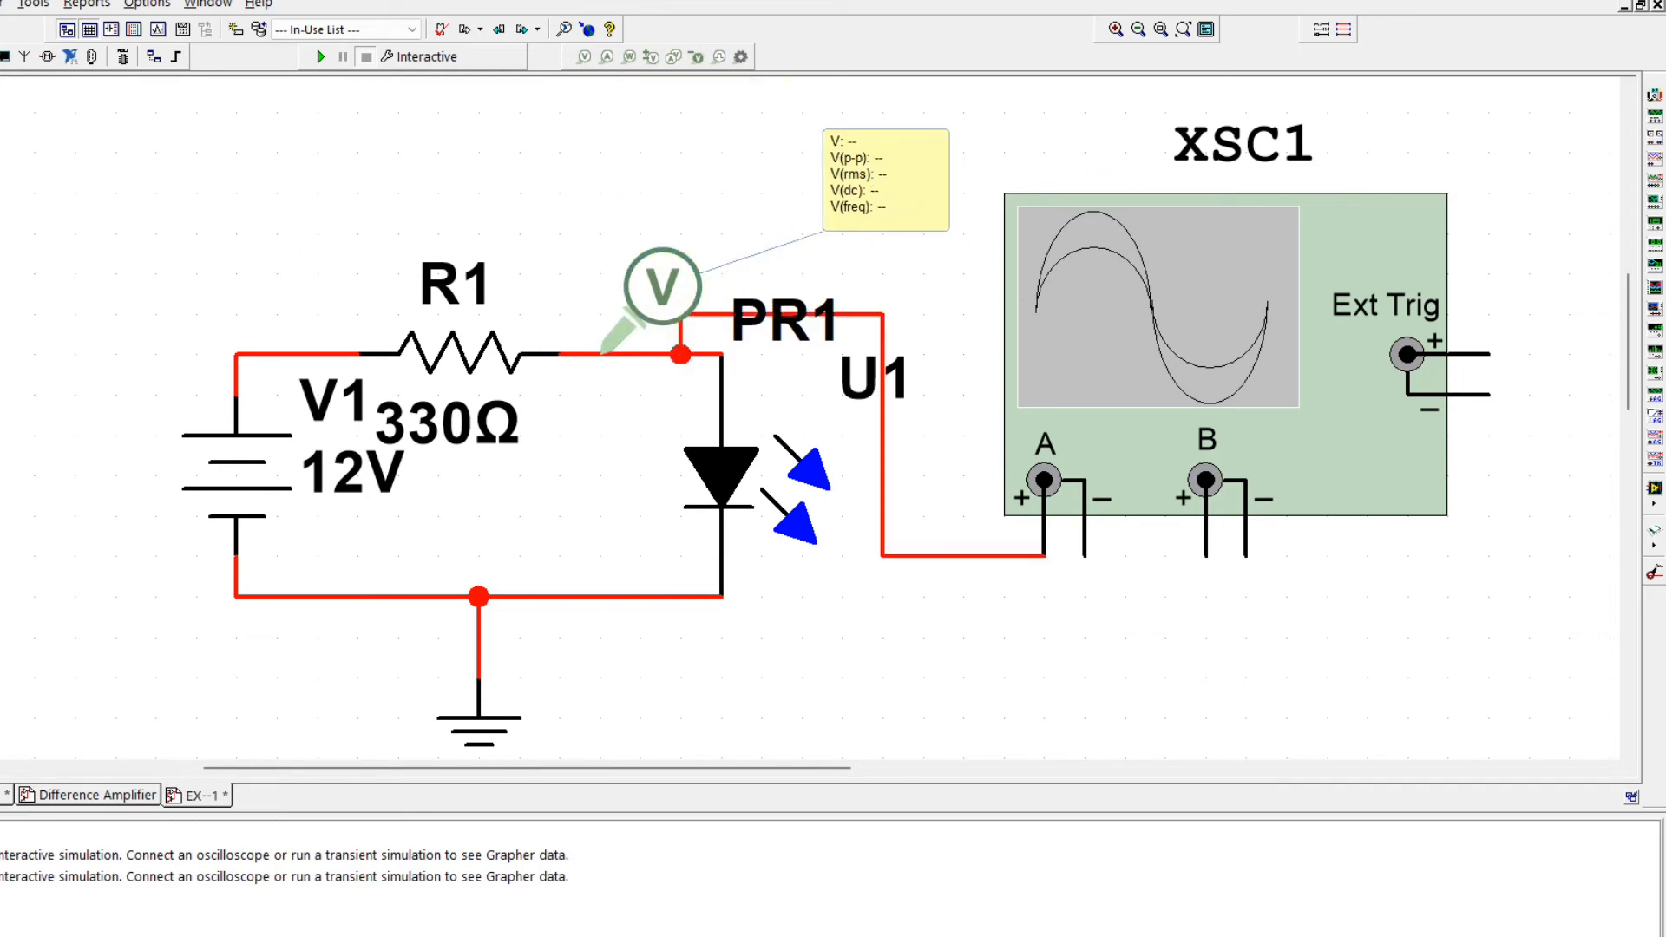
{"action": "left_click", "coordinate": [1084, 556]}
{"action": "left_click", "coordinate": [681, 596]}
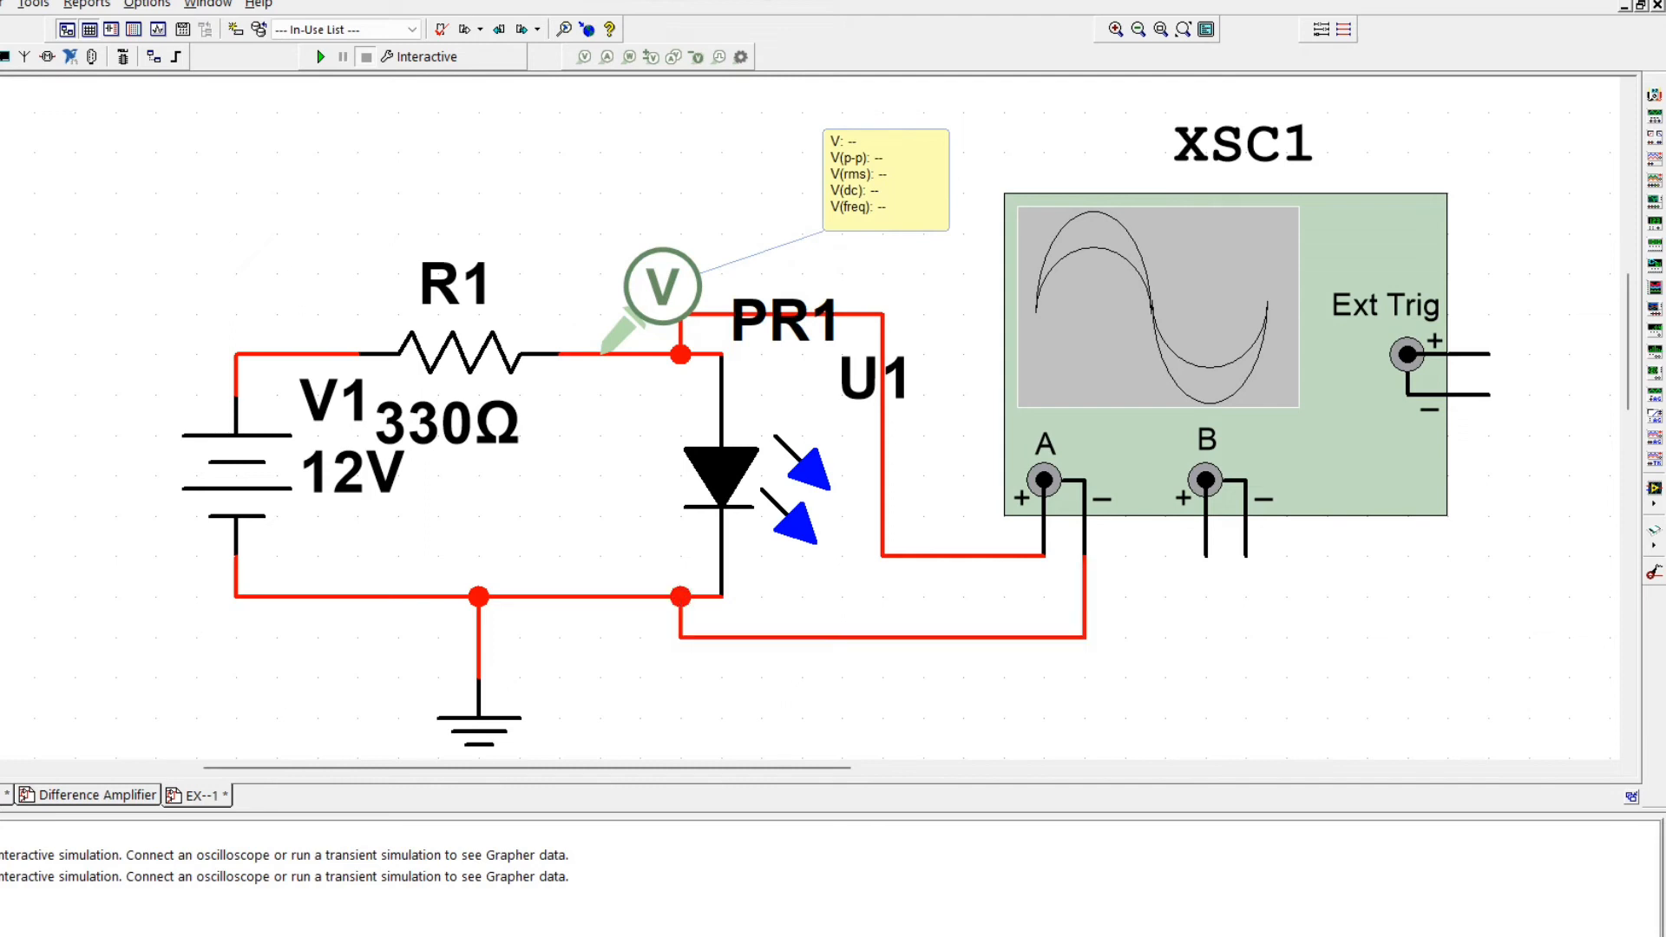
- Wire the oscilloscope's channel B positive and negative terminals across the 12 V source
{"action": "left_click", "coordinate": [1205, 557]}
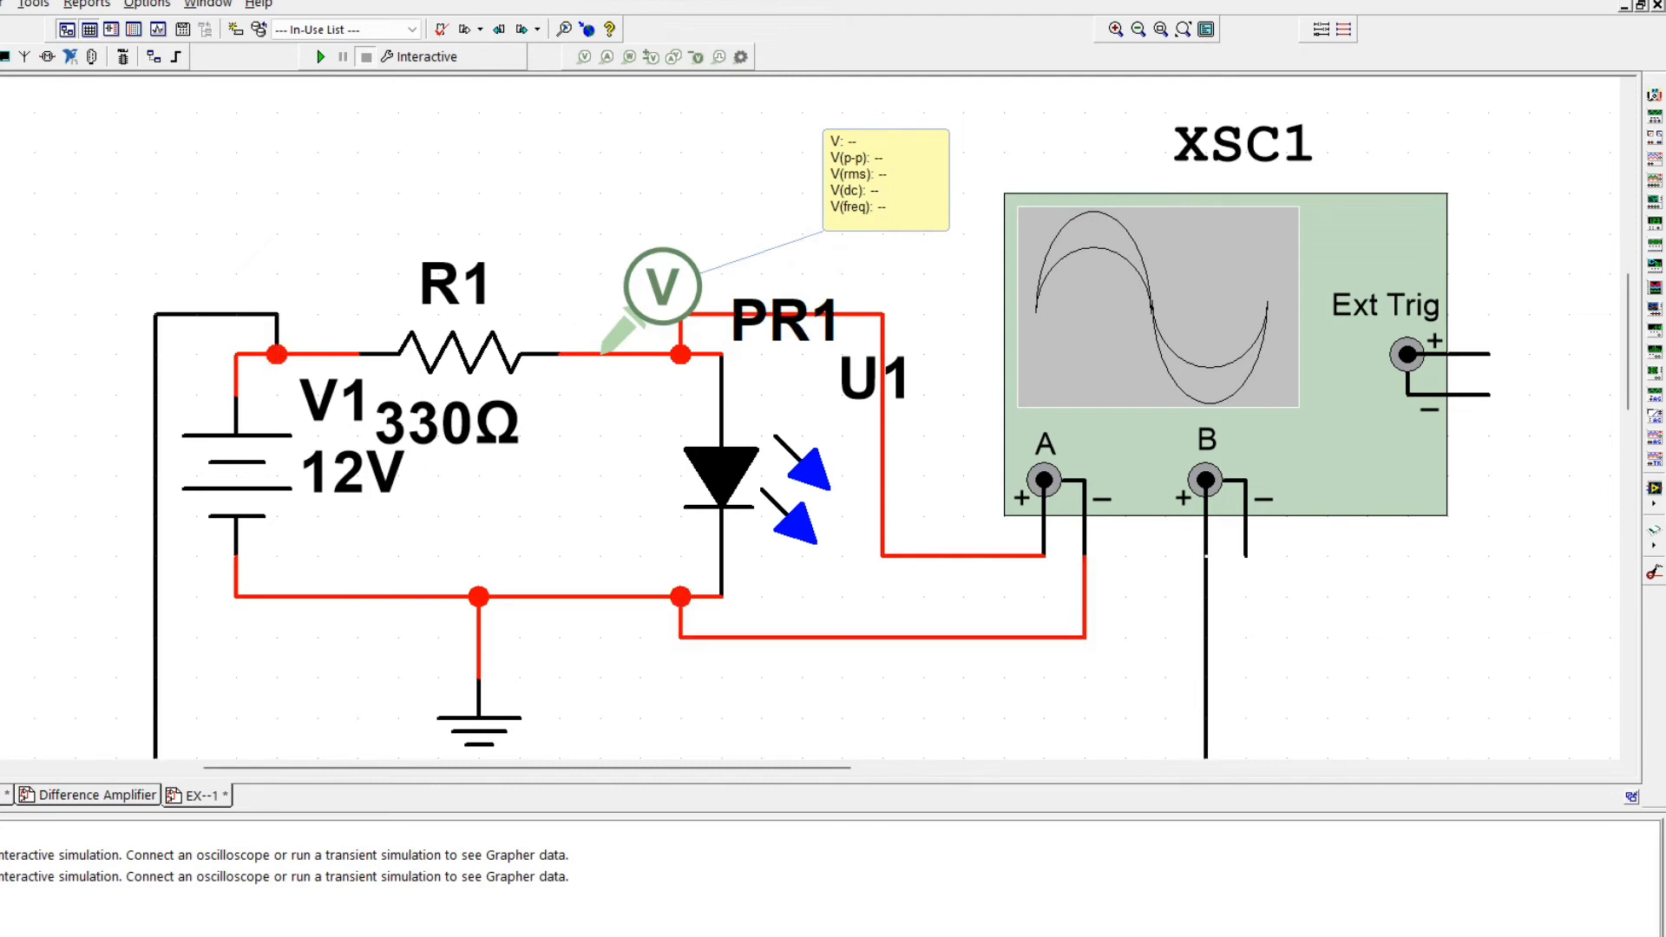
{"action": "left_click", "coordinate": [277, 354]}
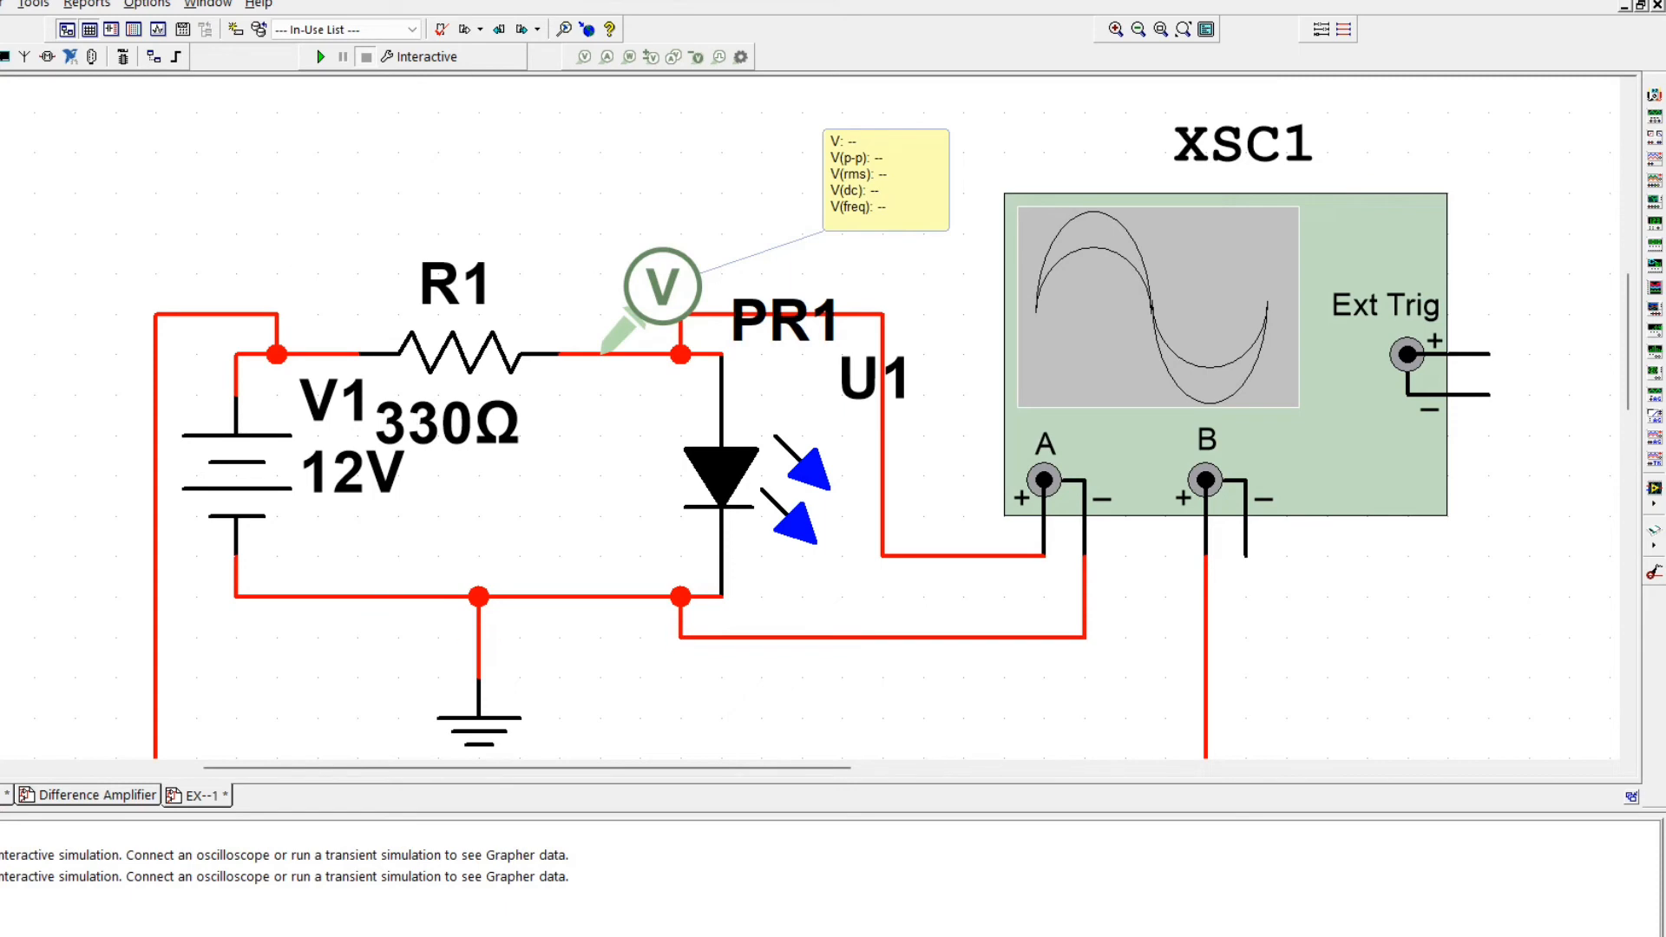
{"action": "left_click", "coordinate": [1245, 555]}
{"action": "left_click", "coordinate": [277, 596]}
- Run the simulation, open the oscilloscope's display and enlarge it to show both traces across most of the screen
{"action": "scroll", "coordinate": [726, 618], "scroll_direction": "down", "scroll_amount": 4}
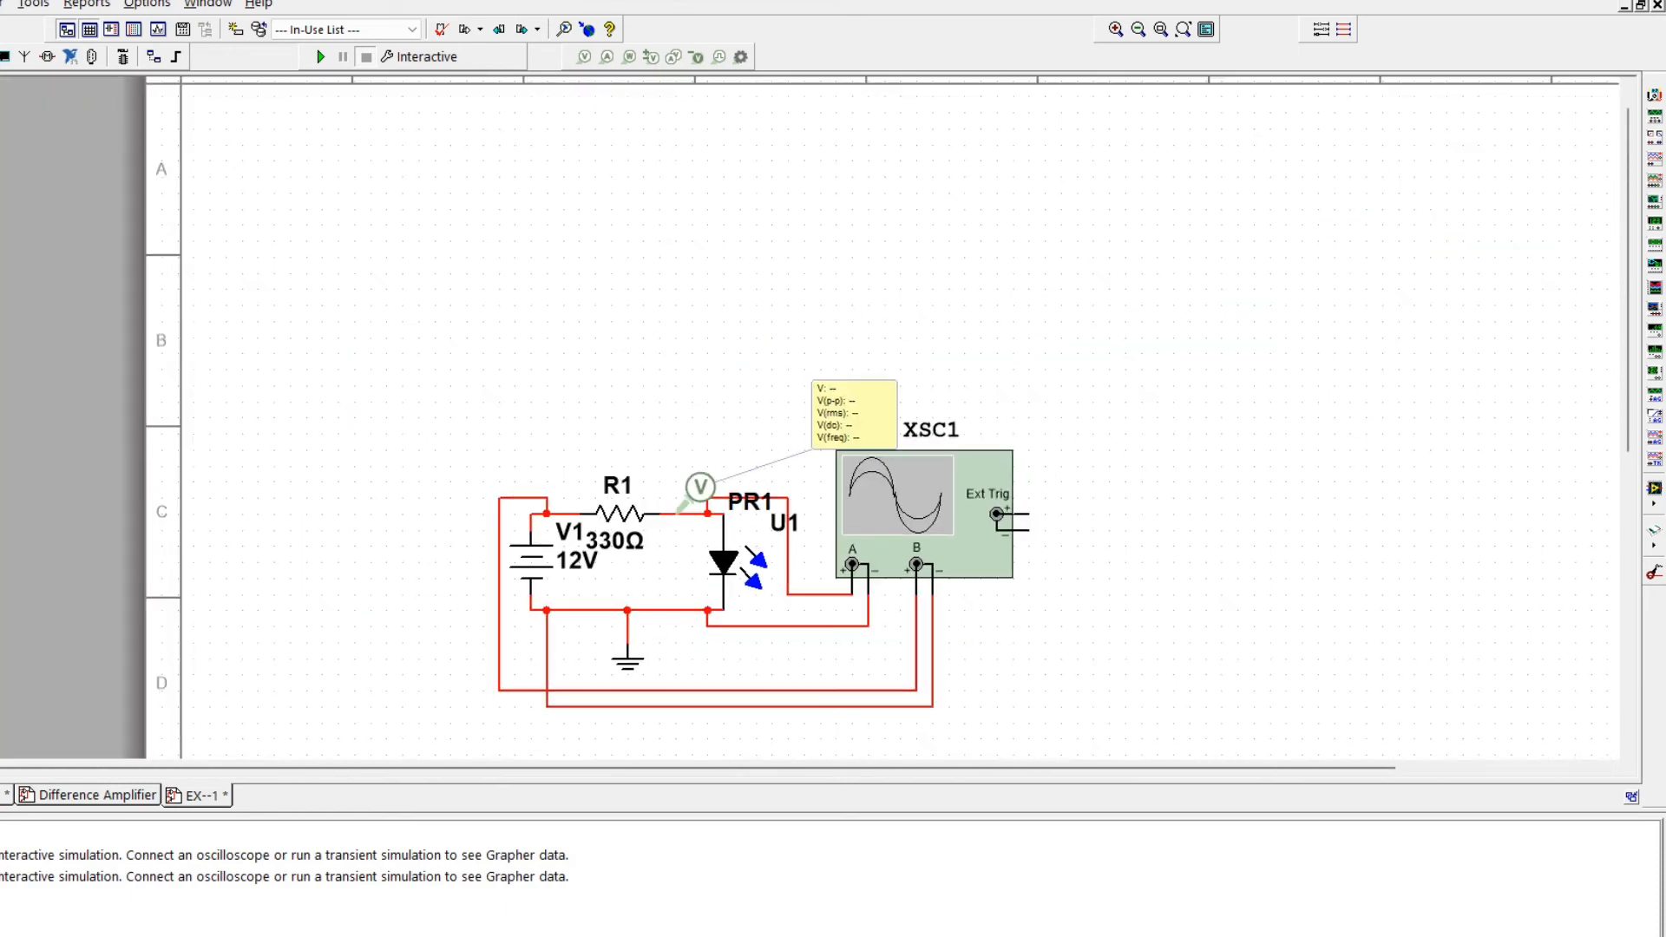
{"action": "scroll", "coordinate": [731, 729], "scroll_direction": "up", "scroll_amount": 3}
{"action": "scroll", "coordinate": [732, 729], "scroll_direction": "down", "scroll_amount": 1}
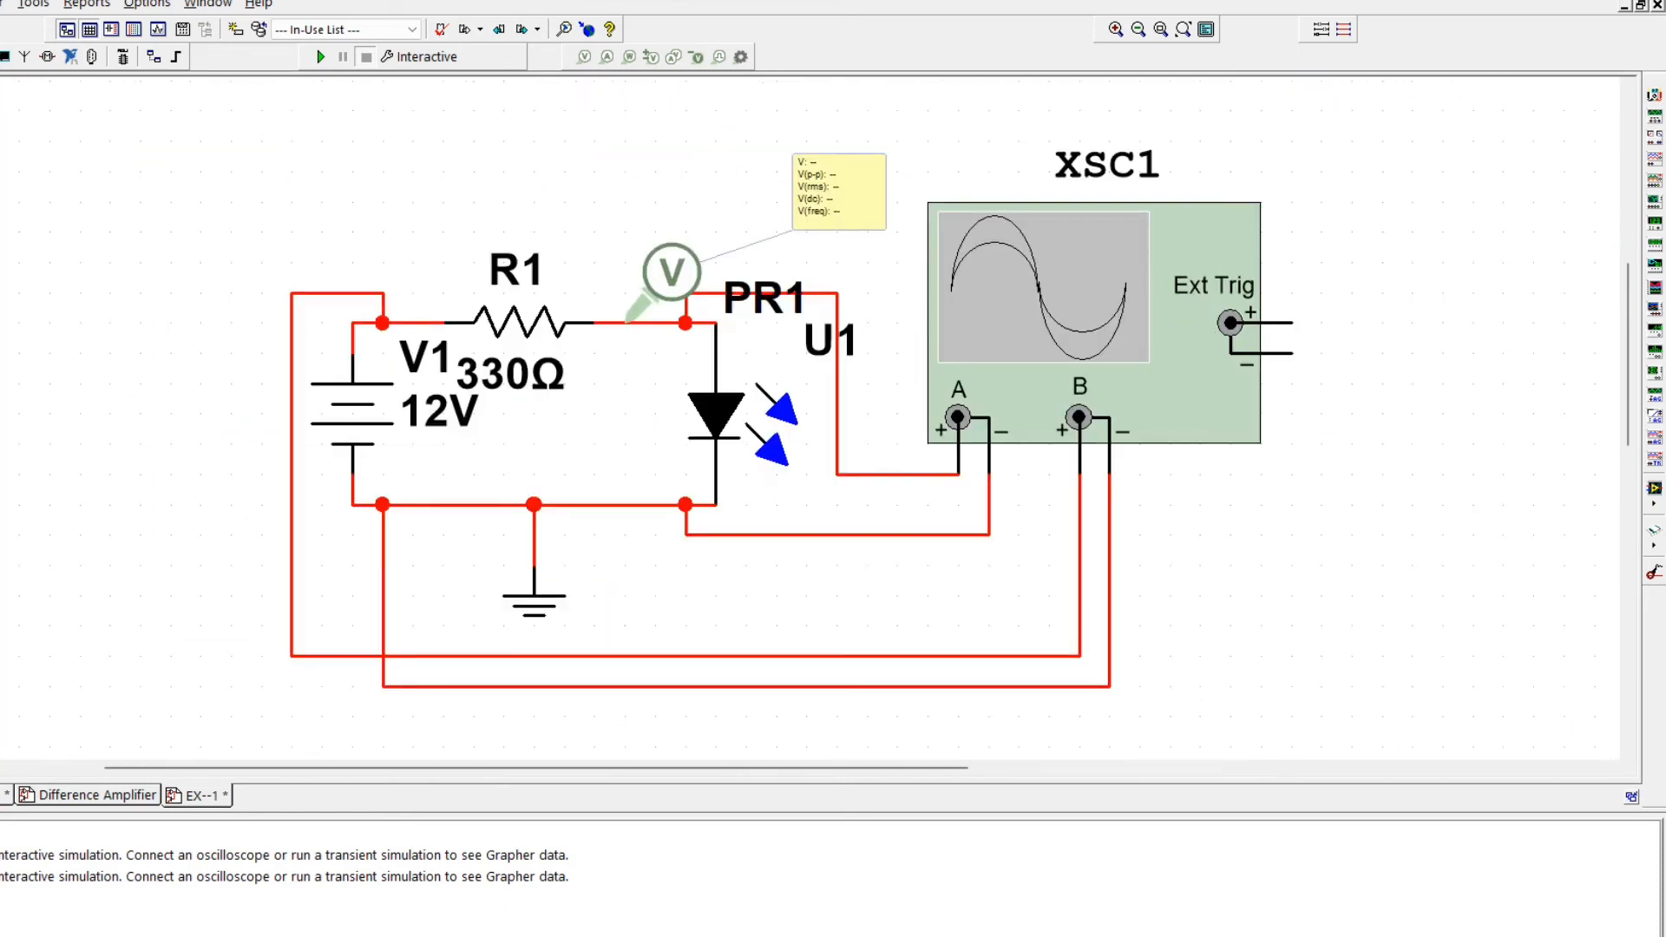
{"action": "left_click", "coordinate": [320, 56]}
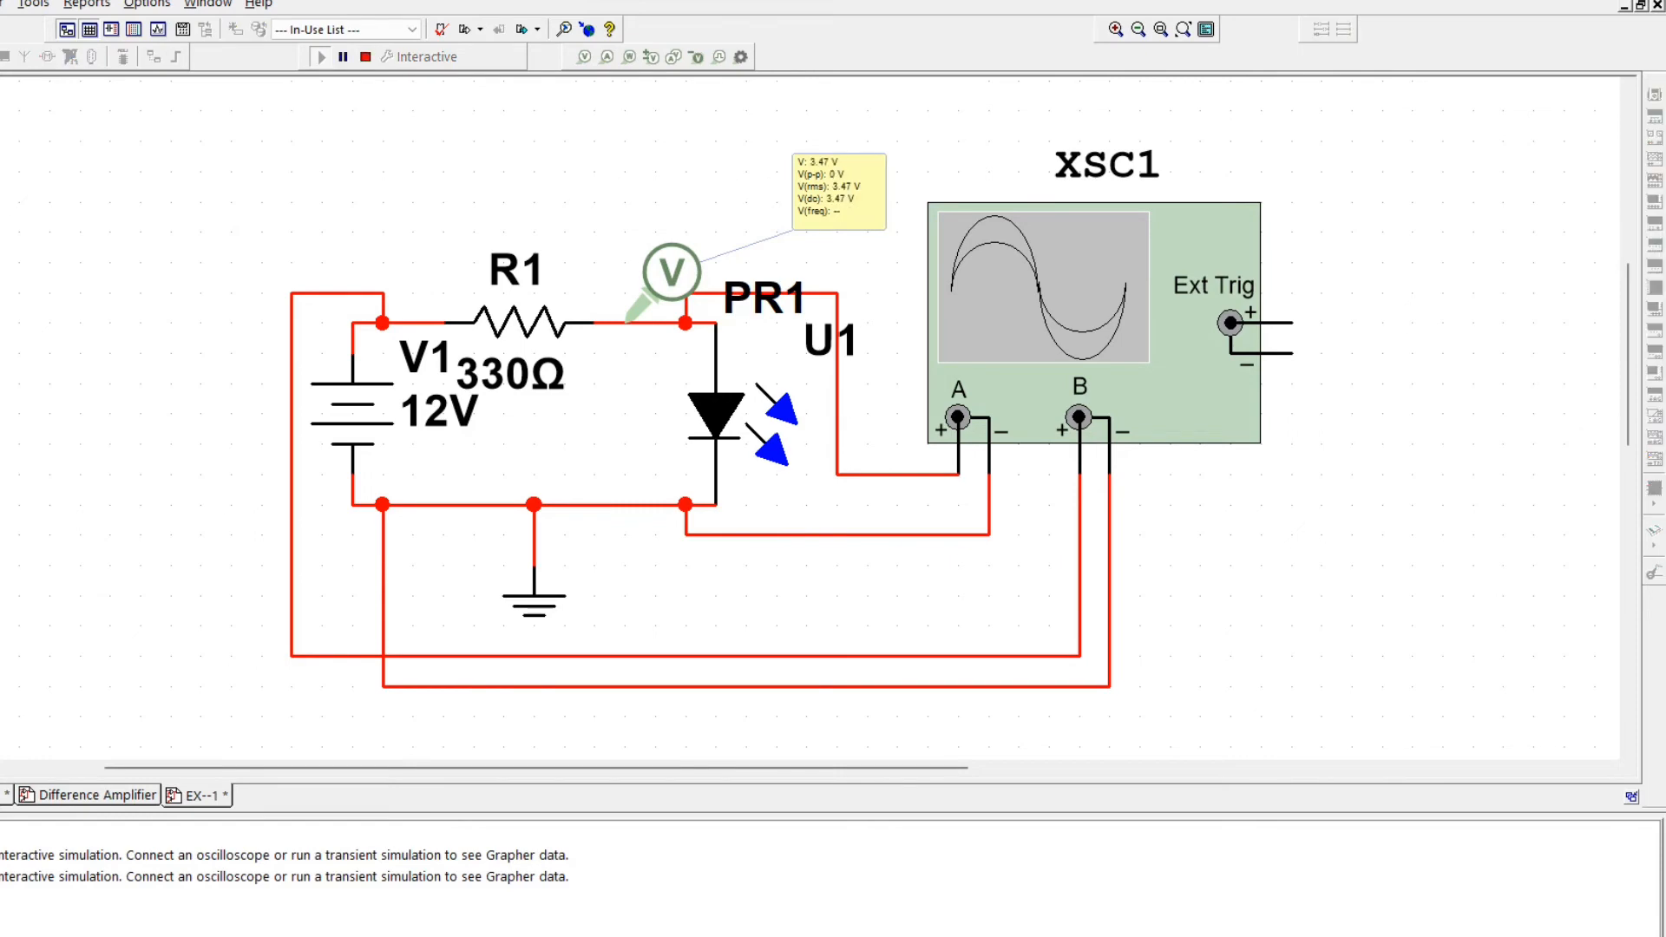
{"action": "double_click", "coordinate": [1023, 321]}
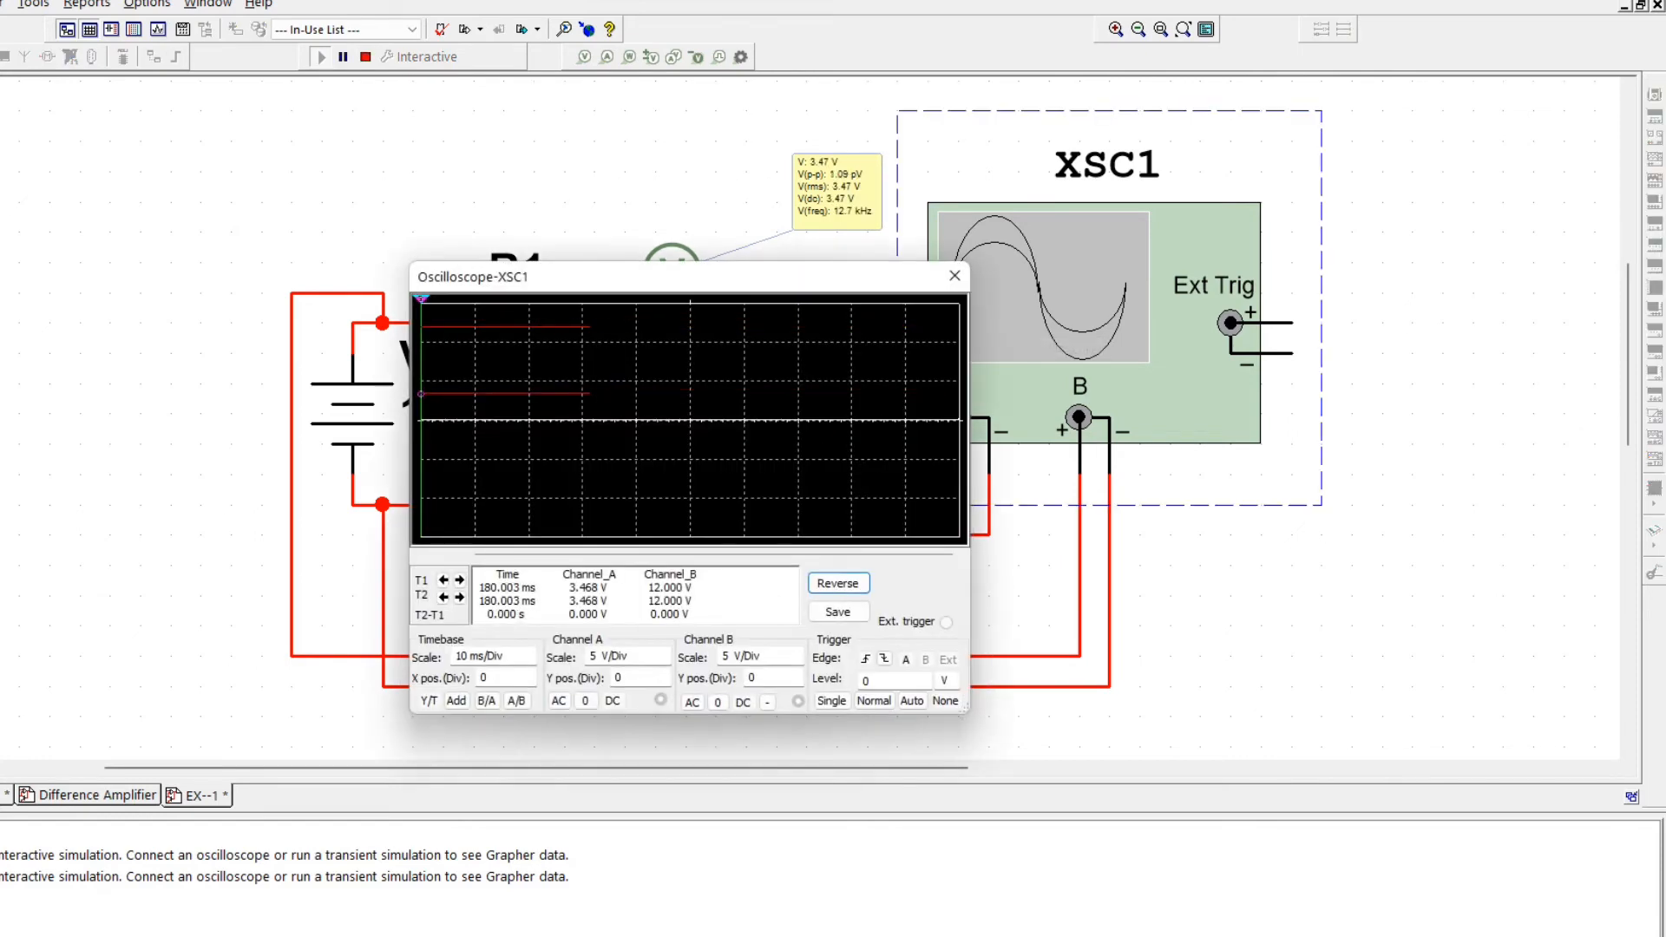
{"action": "left_click_drag", "start_coordinate": [770, 284], "coordinate": [241, 153]}
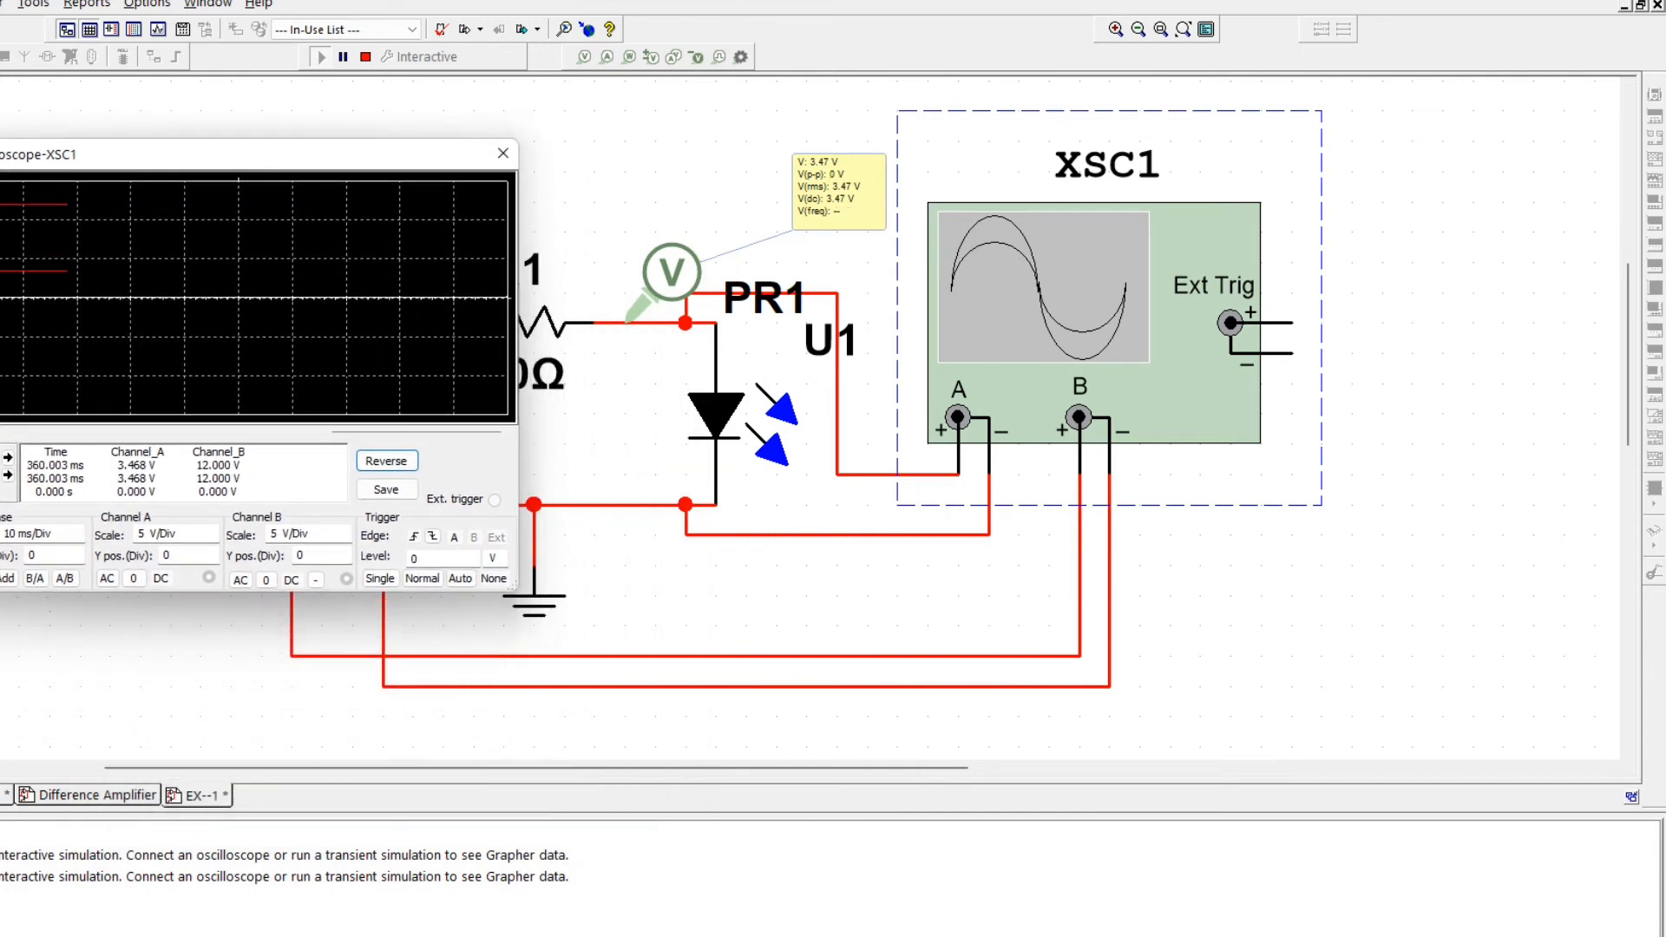
{"action": "mouse_move", "coordinate": [518, 590]}
{"action": "left_mouse_down"}
{"action": "mouse_move", "coordinate": [1011, 851]}
{"action": "mouse_move", "coordinate": [1578, 936]}
{"action": "left_mouse_up"}
{"action": "left_click_drag", "start_coordinate": [9, 139], "coordinate": [10, 24]}
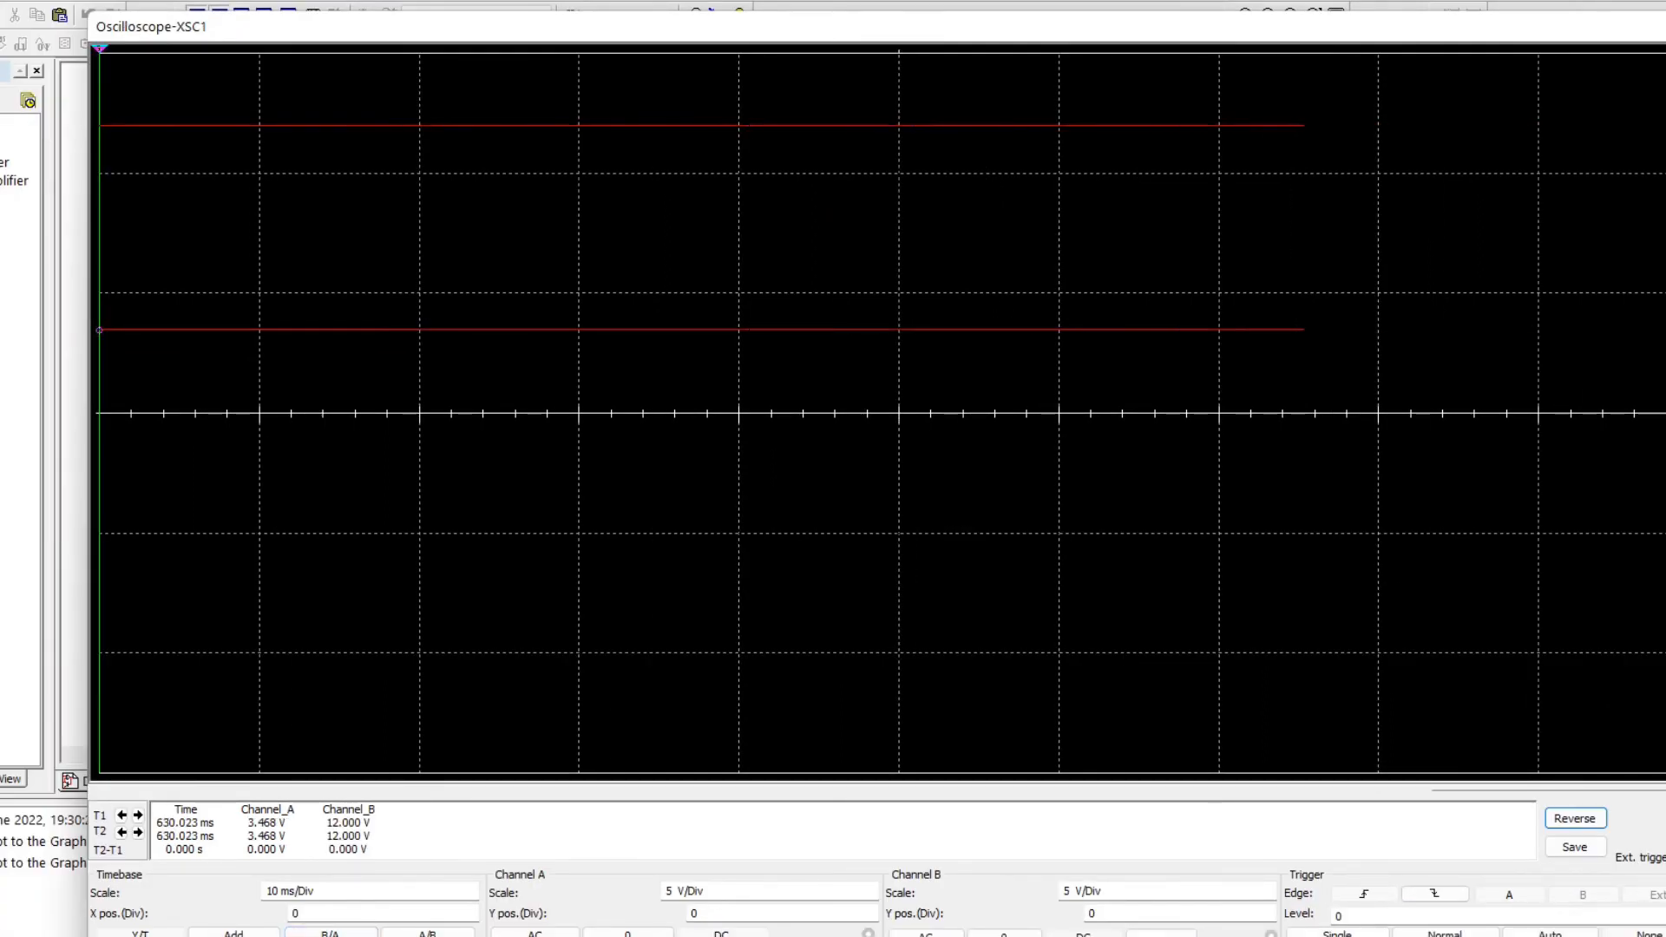
- Try shorter and longer timebase scales on the oscilloscope, ending at 500 ms/Div
{"action": "left_click", "coordinate": [373, 891]}
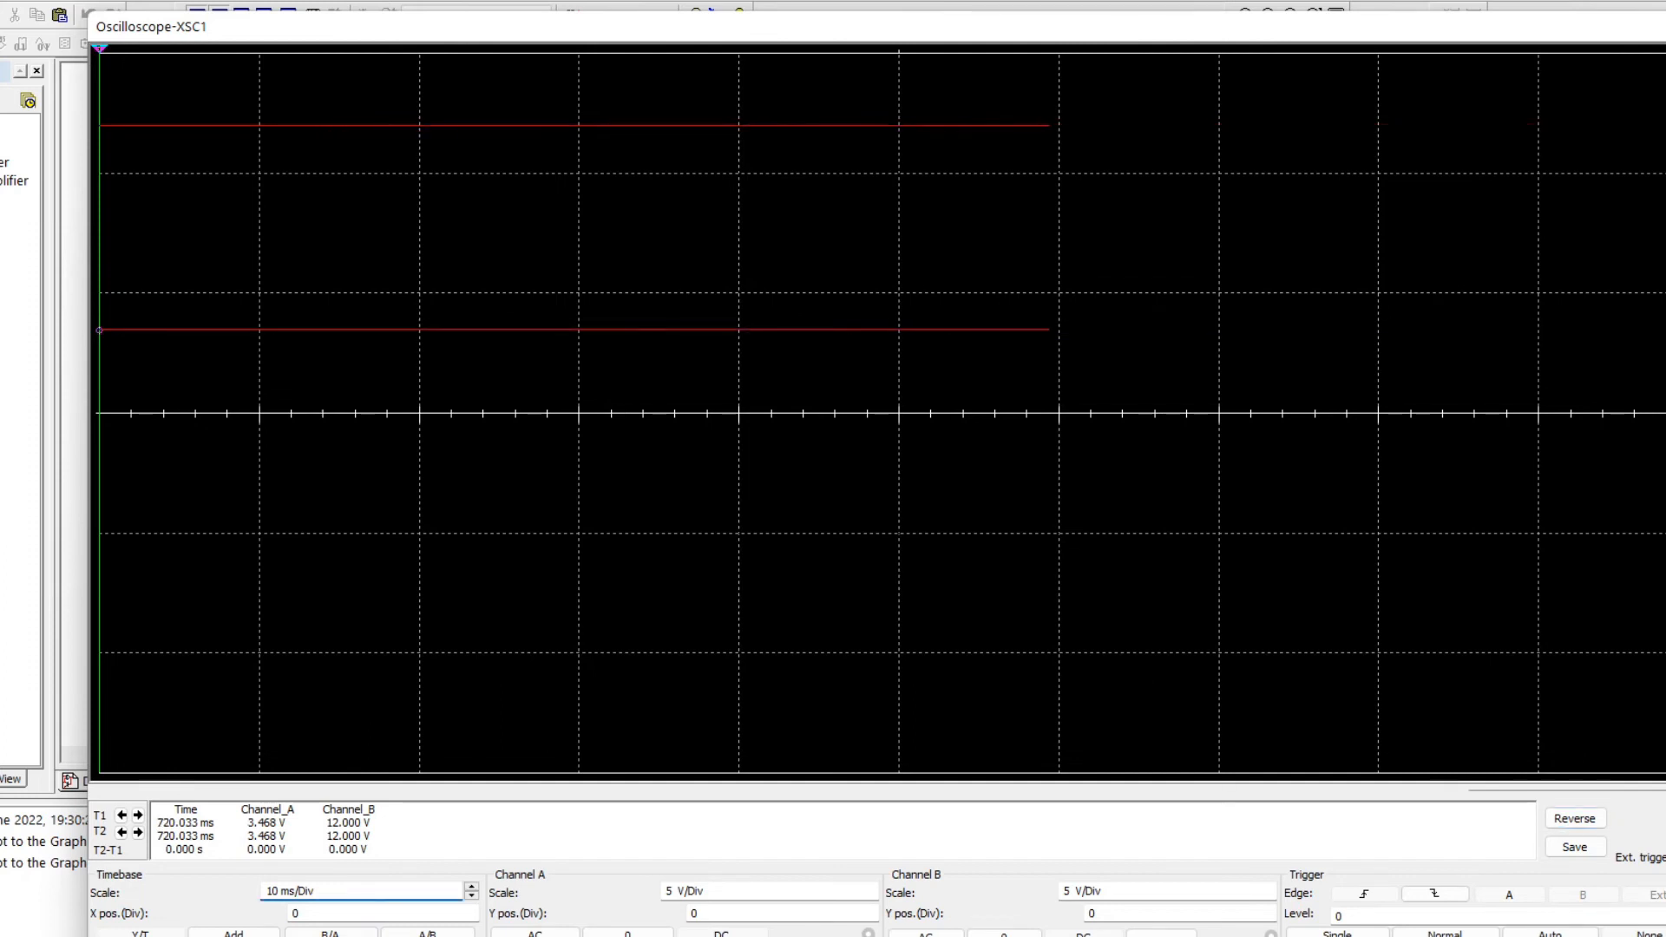
{"action": "left_click", "coordinate": [471, 895]}
{"action": "left_click", "coordinate": [471, 896]}
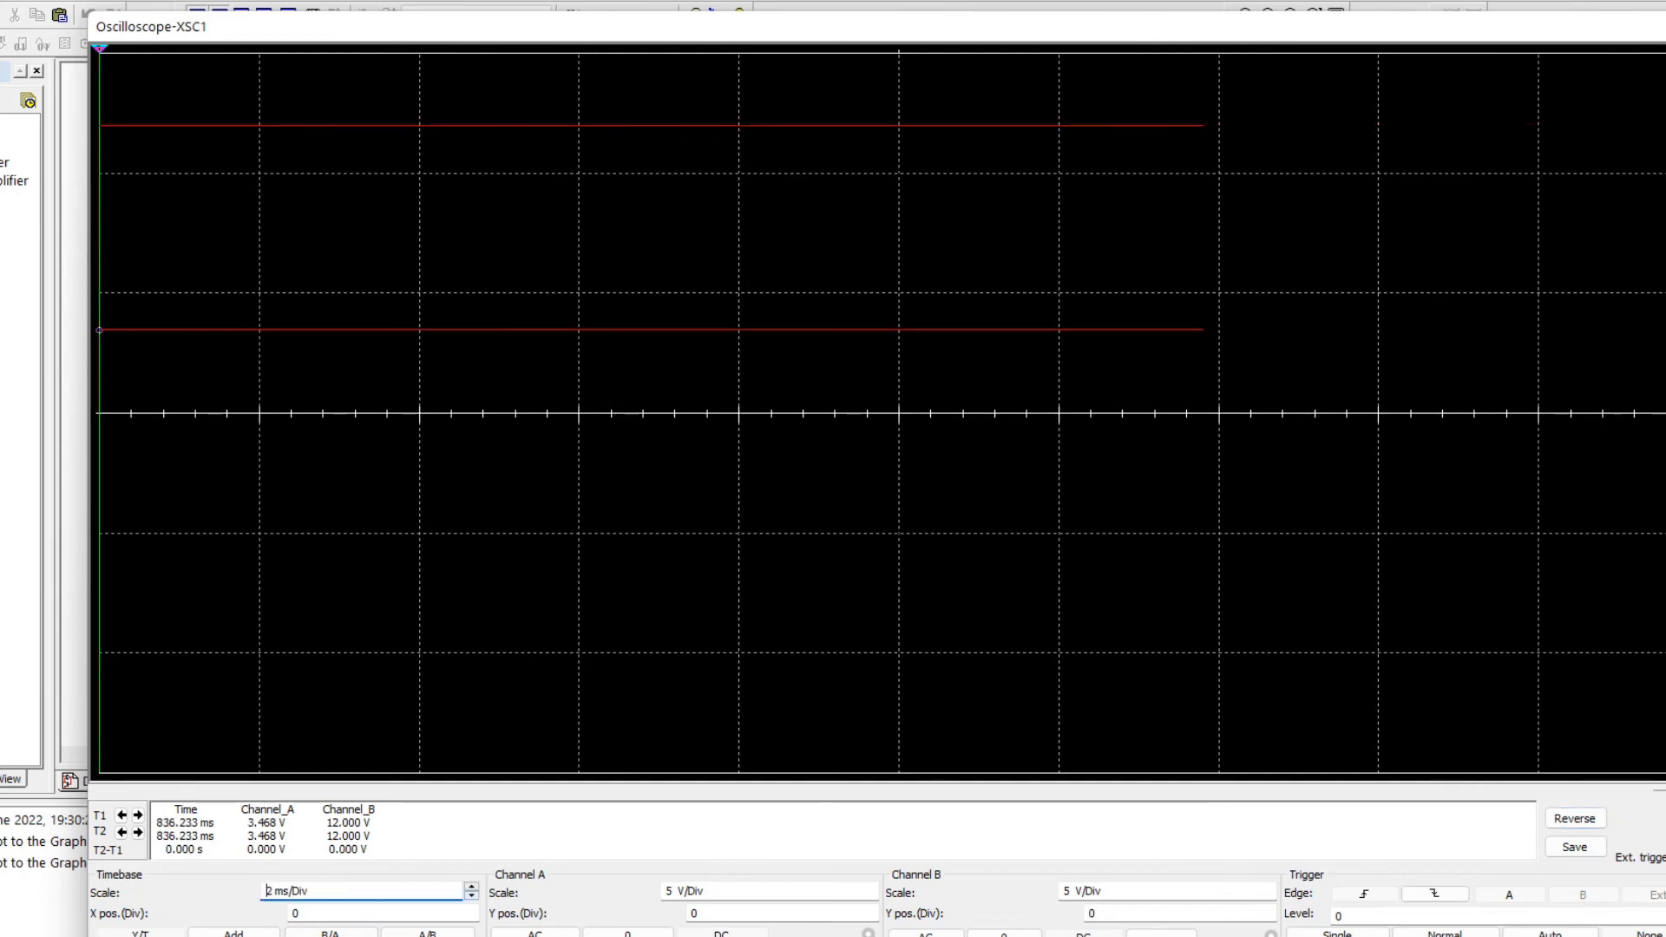
{"action": "left_click", "coordinate": [471, 887]}
{"action": "left_click", "coordinate": [472, 887]}
{"action": "left_click", "coordinate": [471, 886]}
{"action": "left_click", "coordinate": [471, 887]}
{"action": "left_click", "coordinate": [471, 886]}
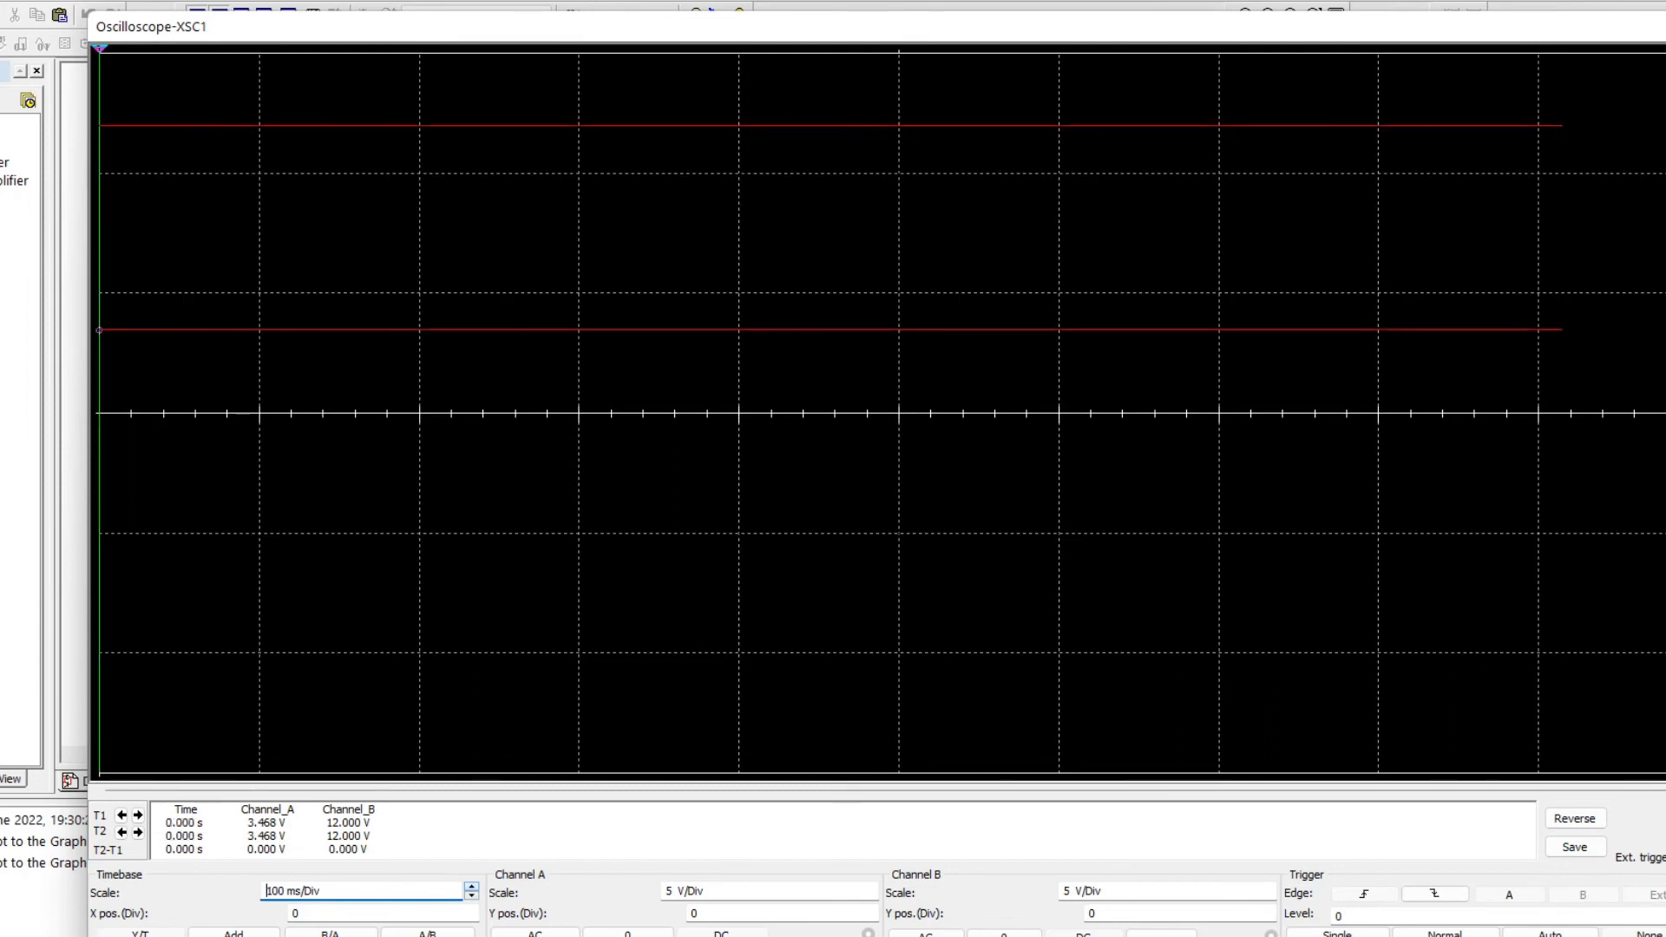
{"action": "left_click", "coordinate": [471, 887]}
{"action": "left_click", "coordinate": [471, 887]}
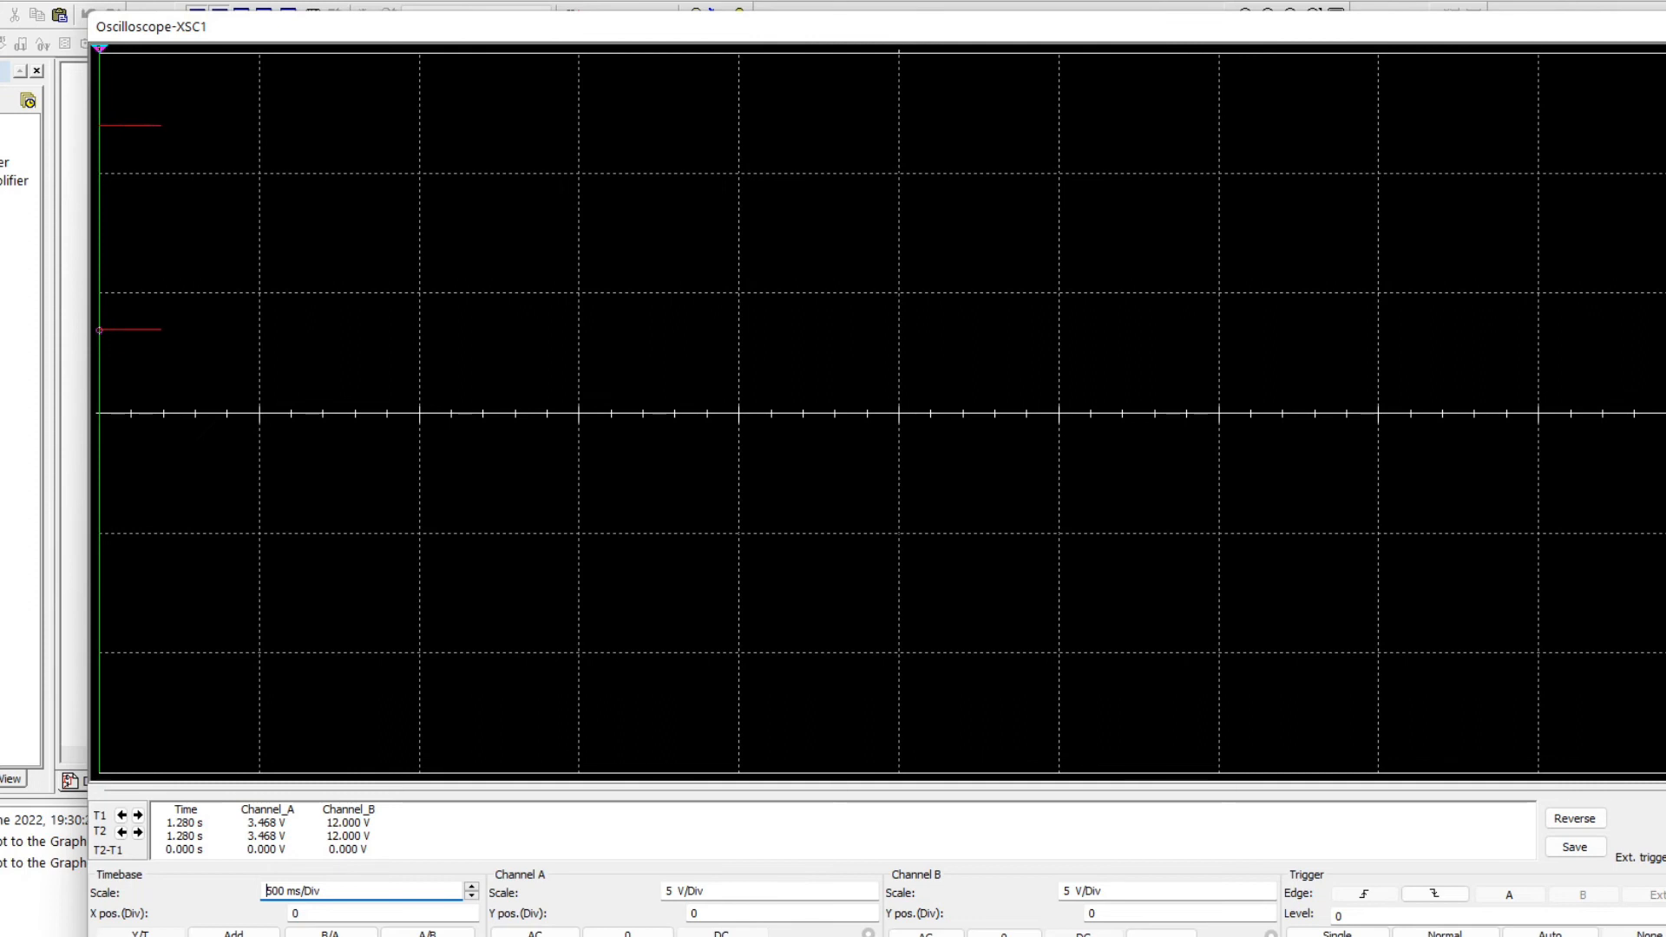
- Reposition the oscilloscope display to compare the circuit with both channel traces, and close the display
{"action": "left_click_drag", "start_coordinate": [339, 26], "coordinate": [306, 626]}
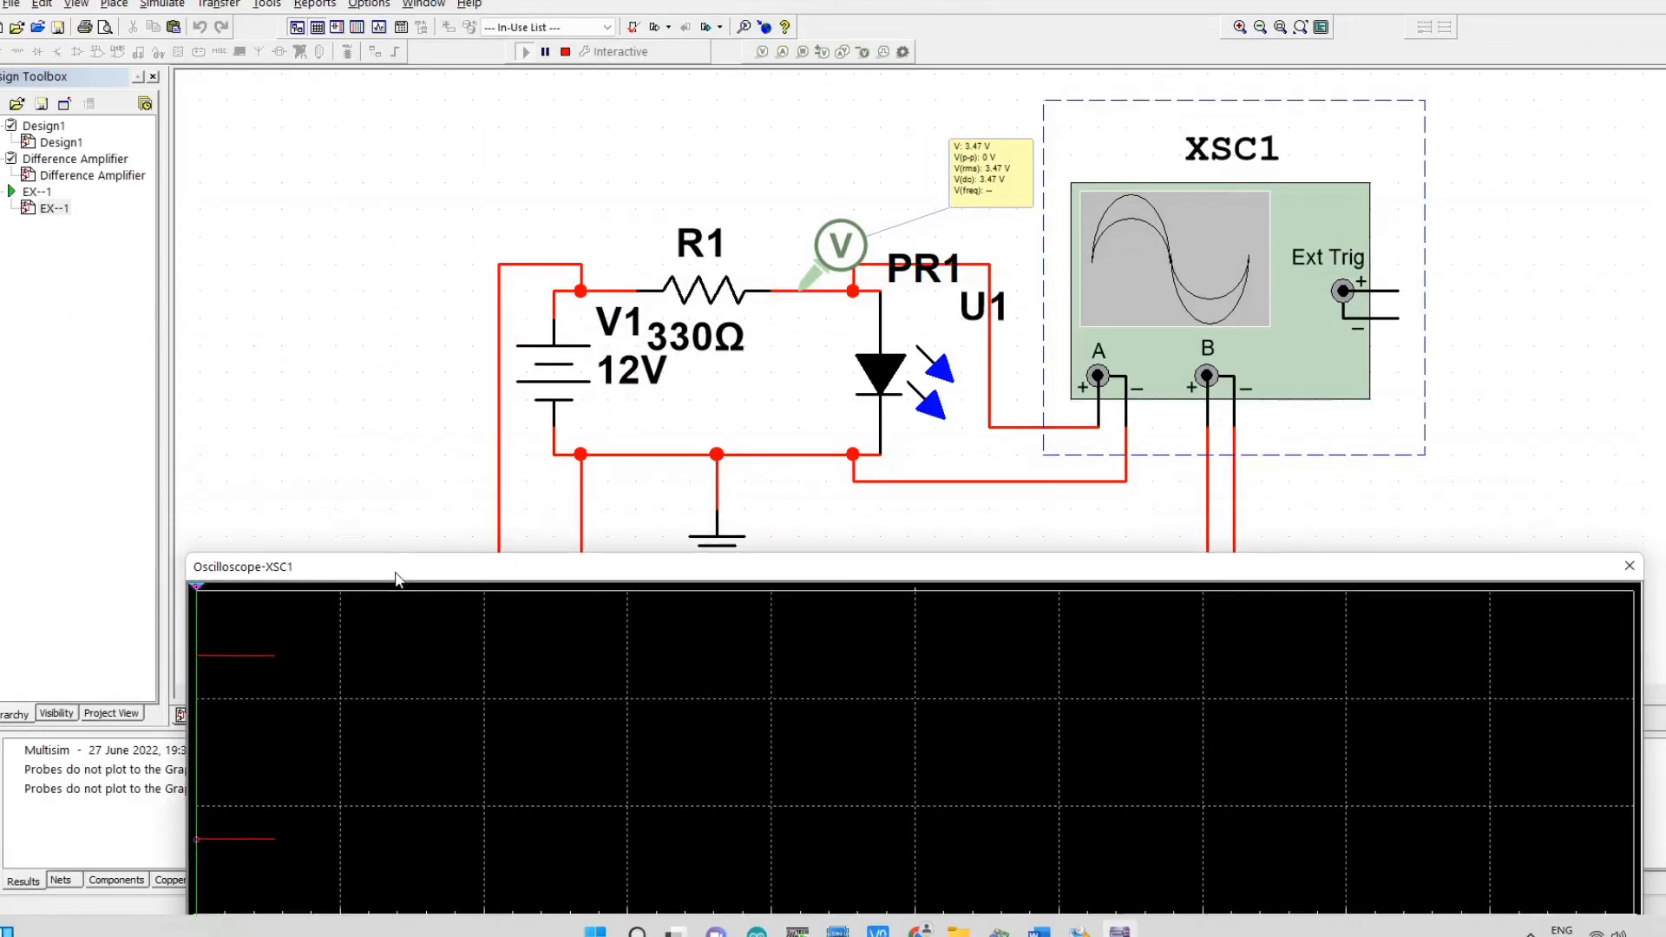
{"action": "mouse_move", "coordinate": [396, 580]}
{"action": "left_mouse_down"}
{"action": "mouse_move", "coordinate": [404, 637]}
{"action": "mouse_move", "coordinate": [411, 133]}
{"action": "left_mouse_up"}
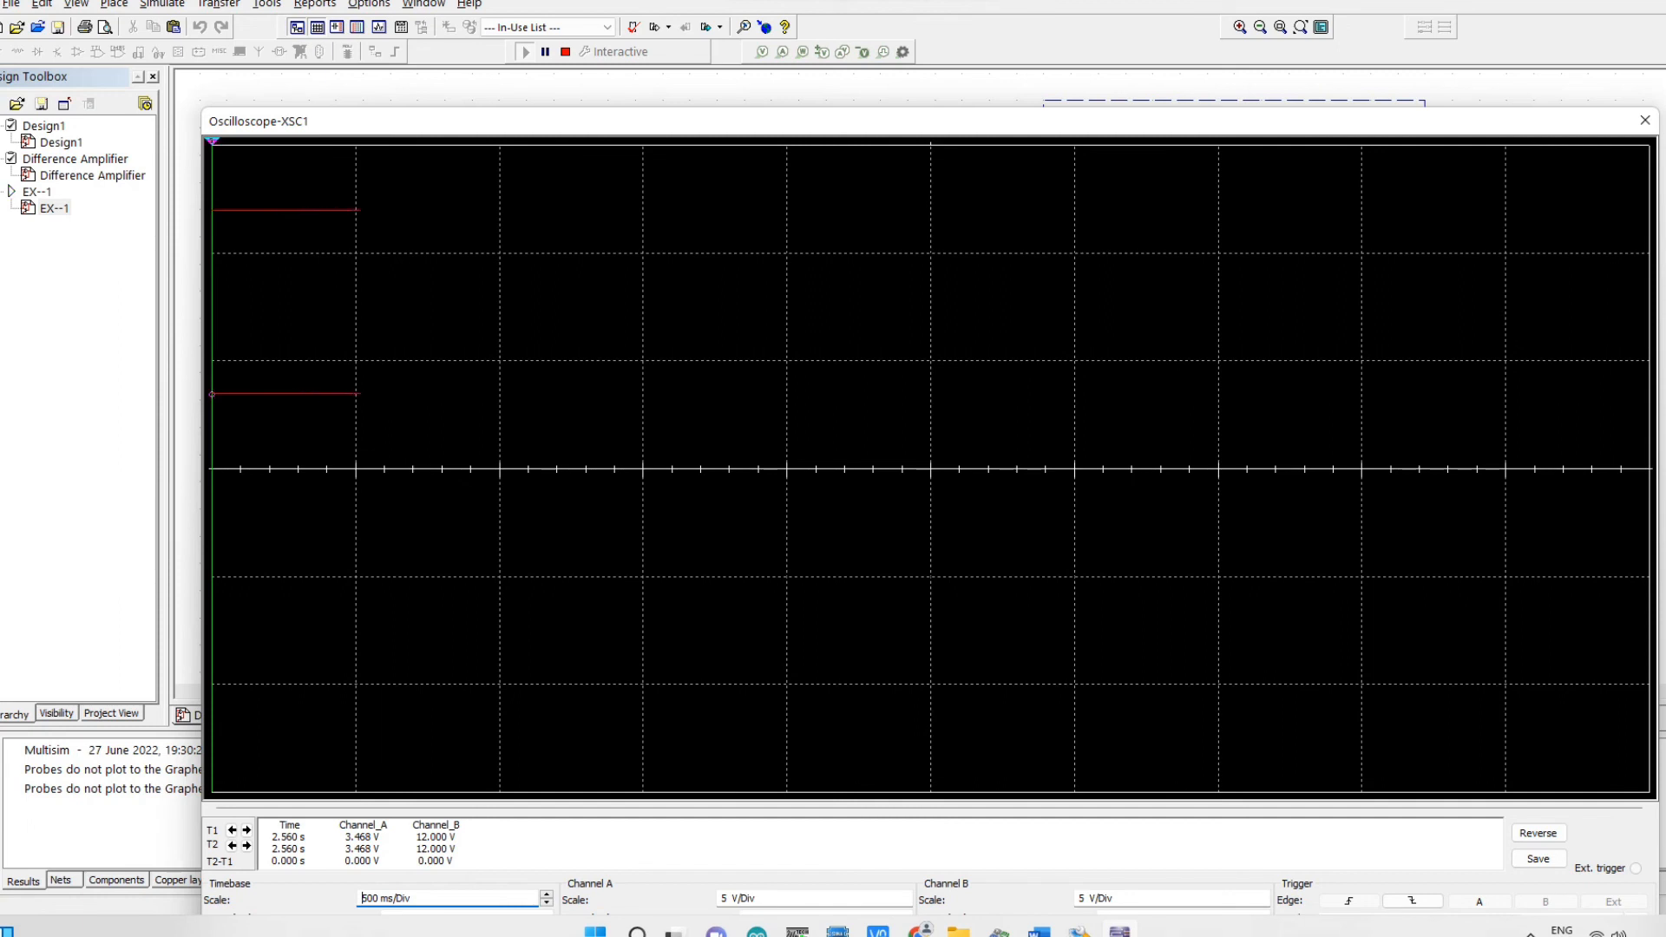
{"action": "left_click_drag", "start_coordinate": [733, 120], "coordinate": [653, 38]}
{"action": "left_click", "coordinate": [1565, 37]}
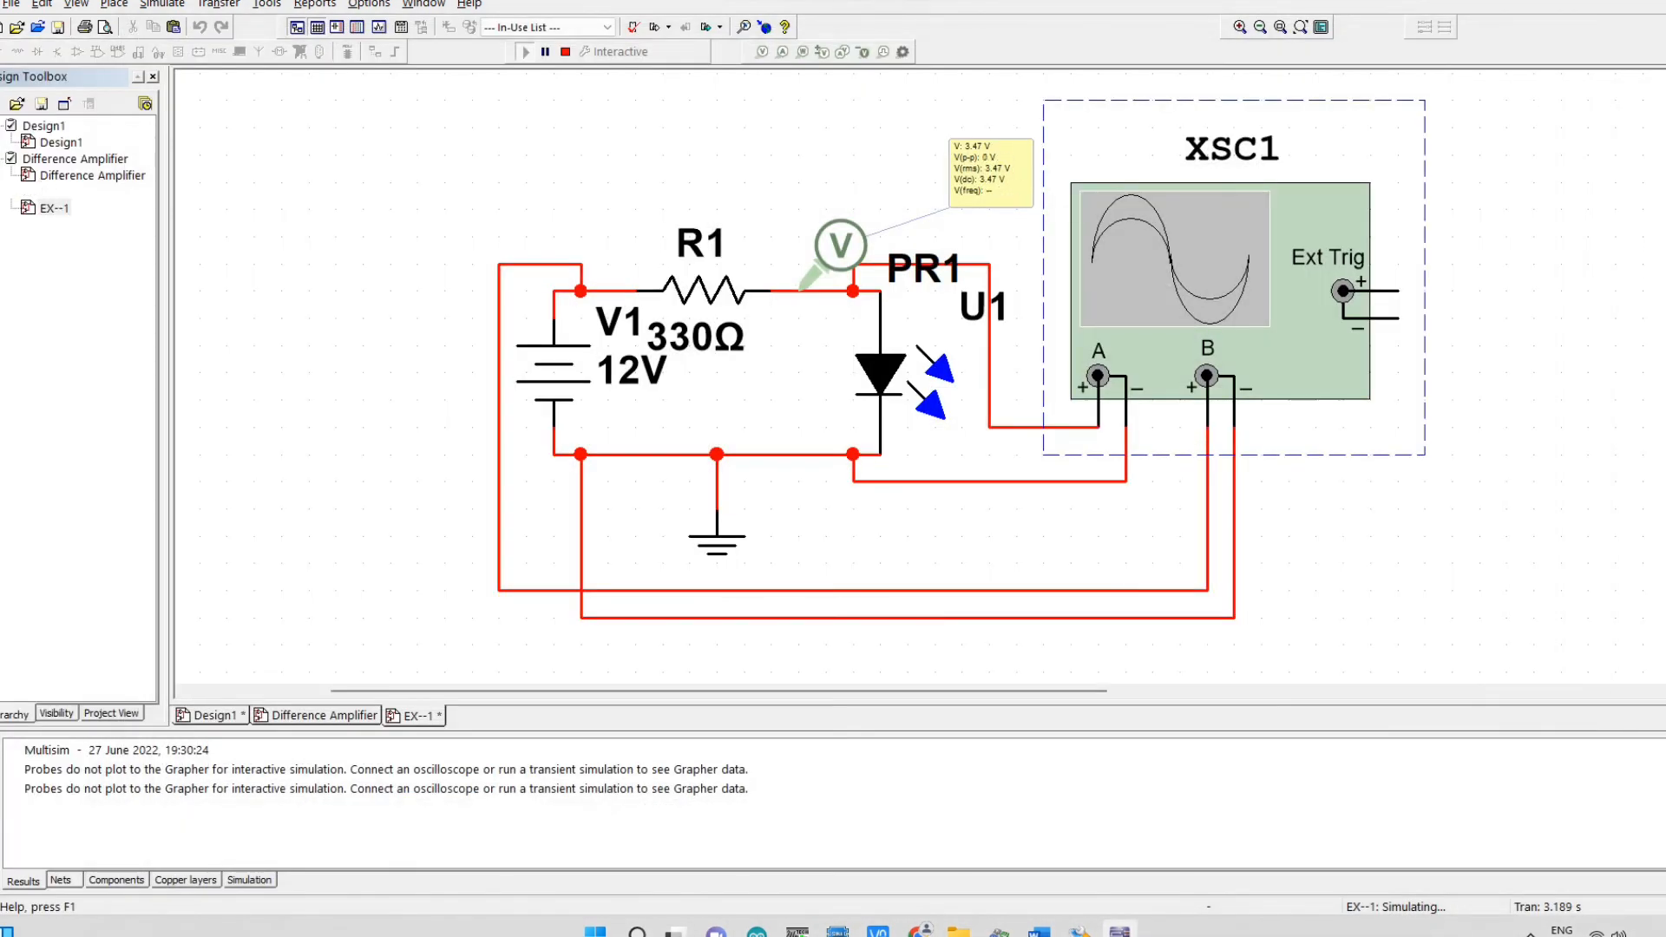